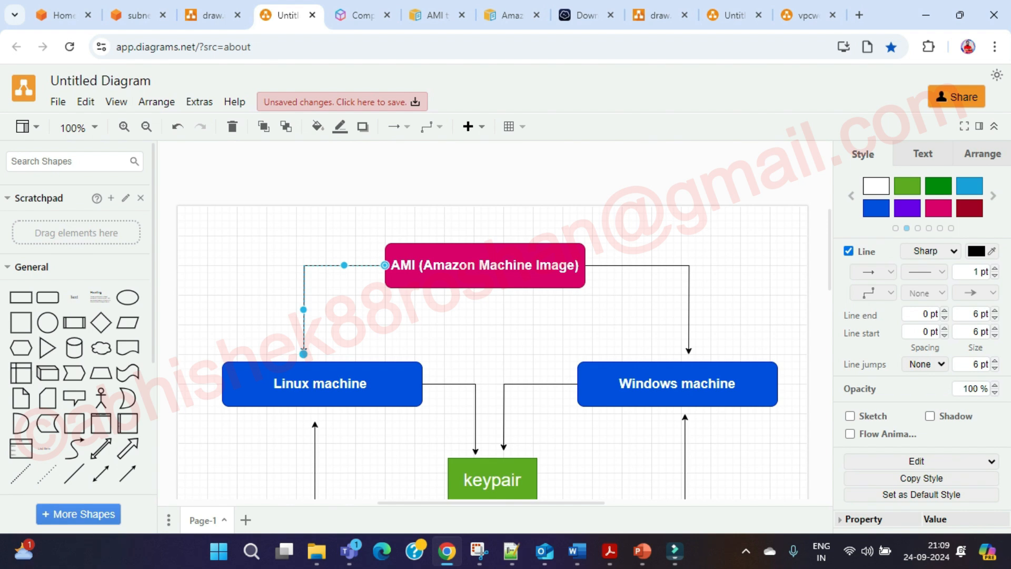
Delete the connector between the AMI box and the Windows machine box.
click(689, 295)
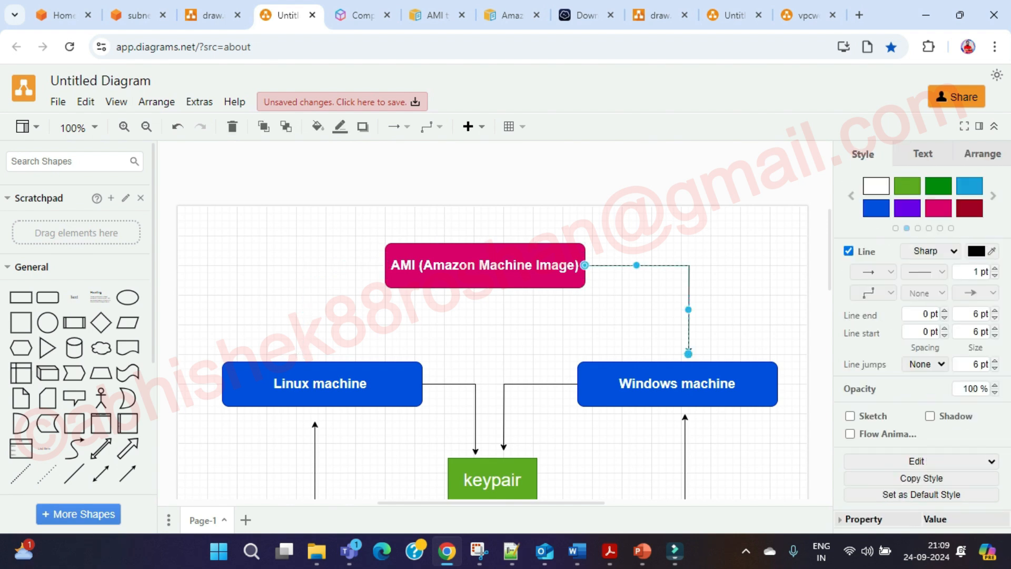
key(Delete)
drag(345, 216, 623, 308)
click(623, 308)
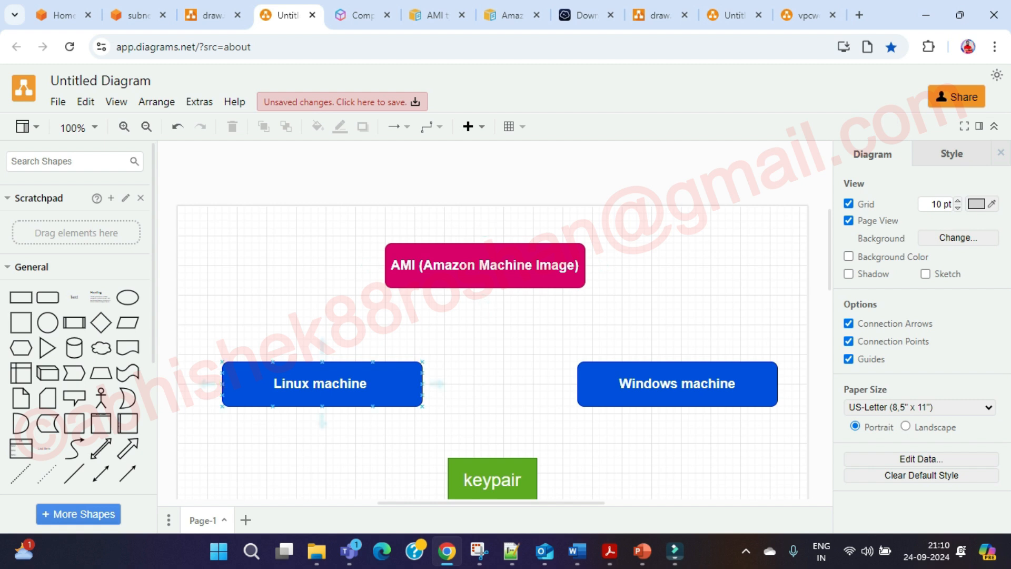
Check the Linux machine, Windows machine and AMI boxes for leftover connectors, then deselect.
click(322, 383)
click(677, 384)
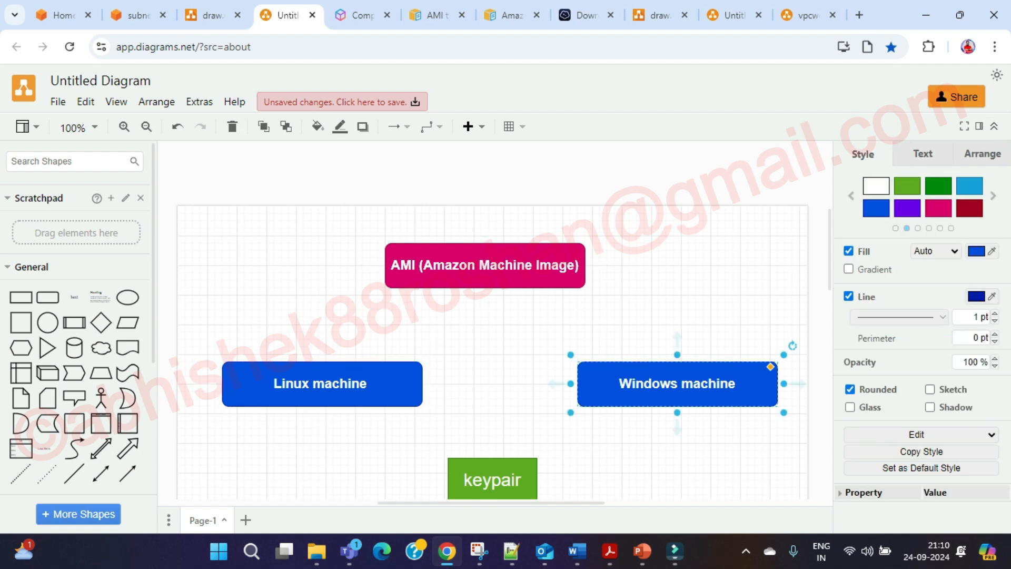
drag(360, 215, 621, 302)
click(622, 303)
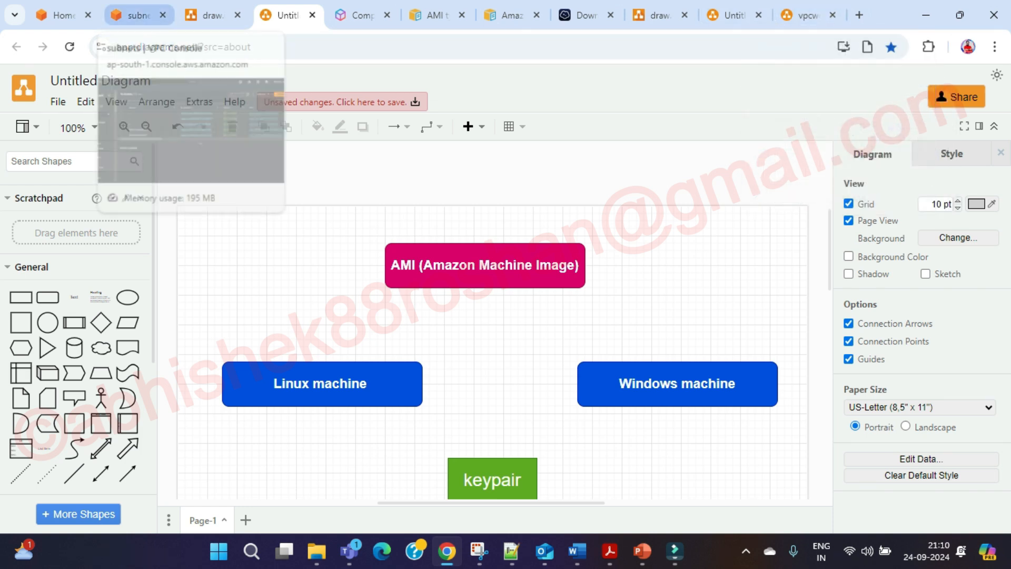
Go from the VPC console to EC2 Instances and start launching a new instance.
click(64, 14)
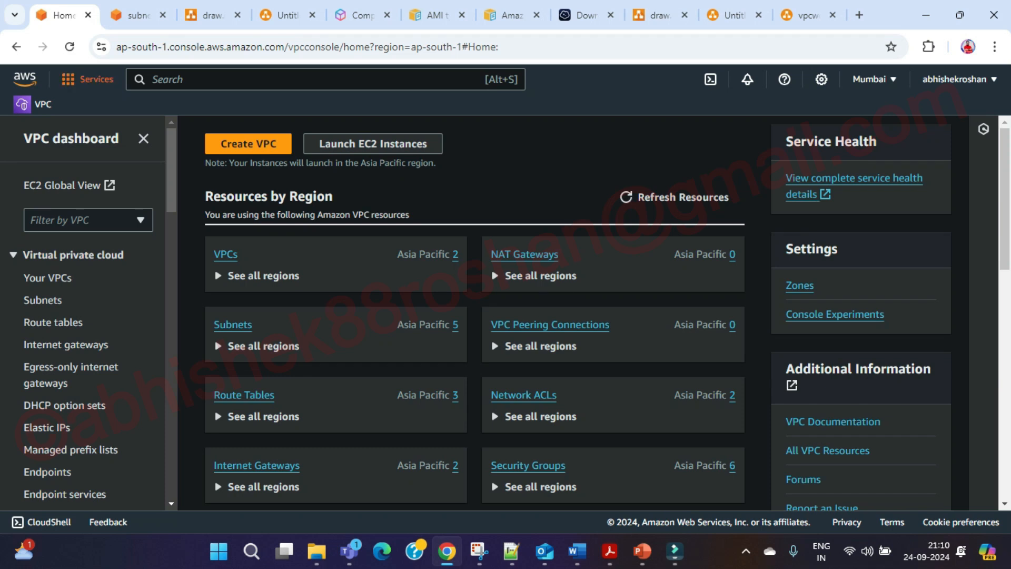
click(88, 79)
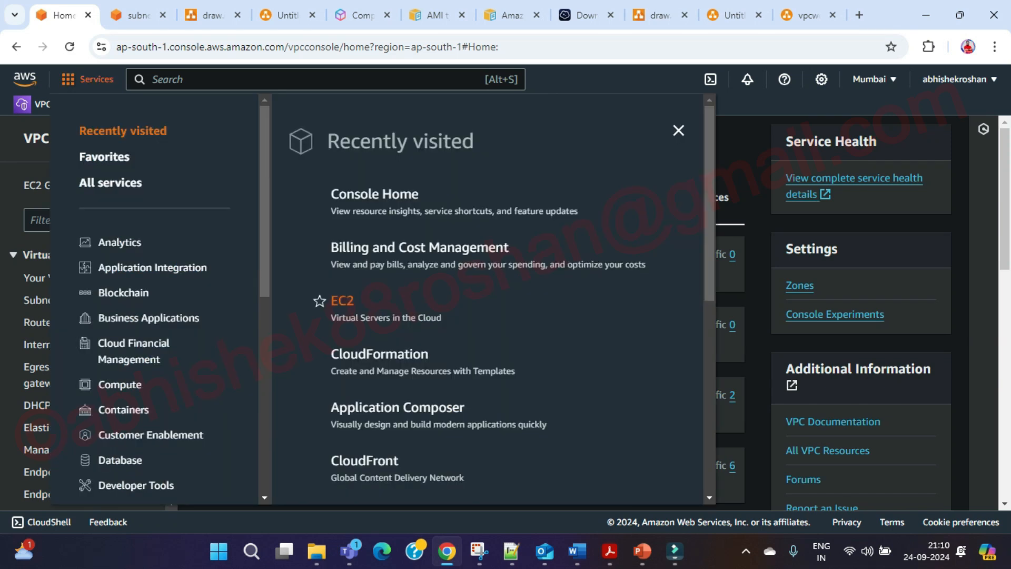
click(342, 301)
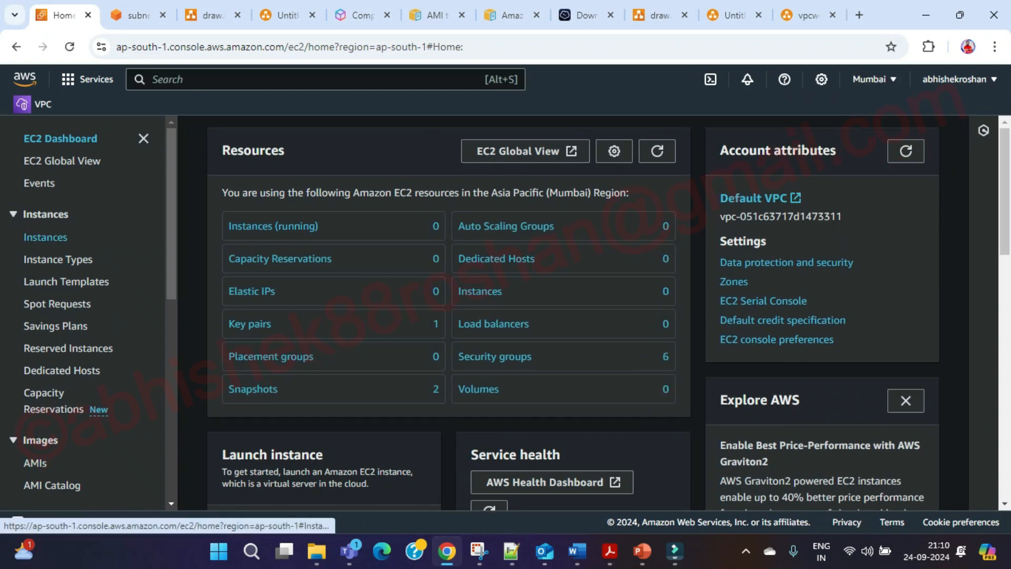
click(45, 237)
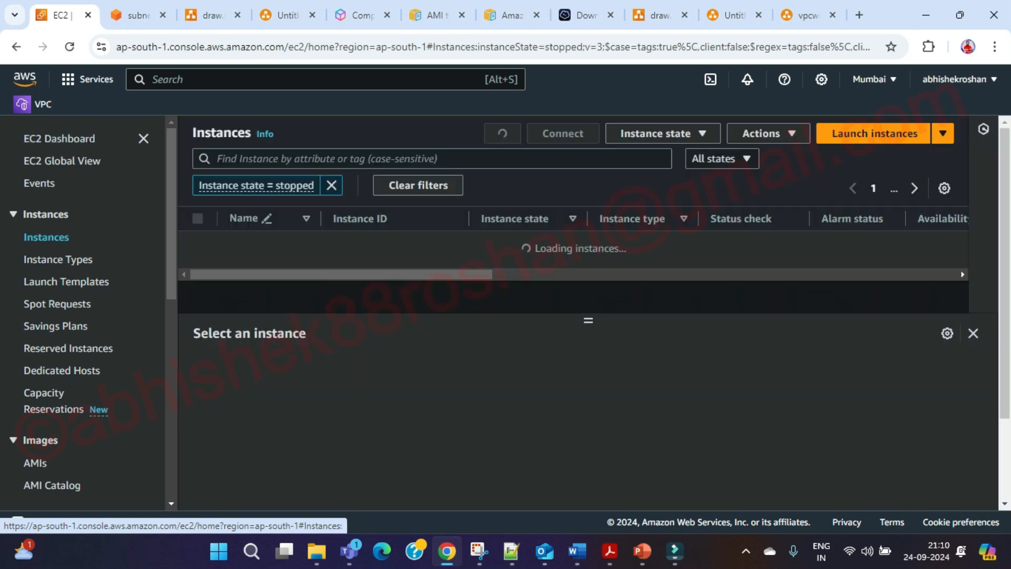
click(874, 134)
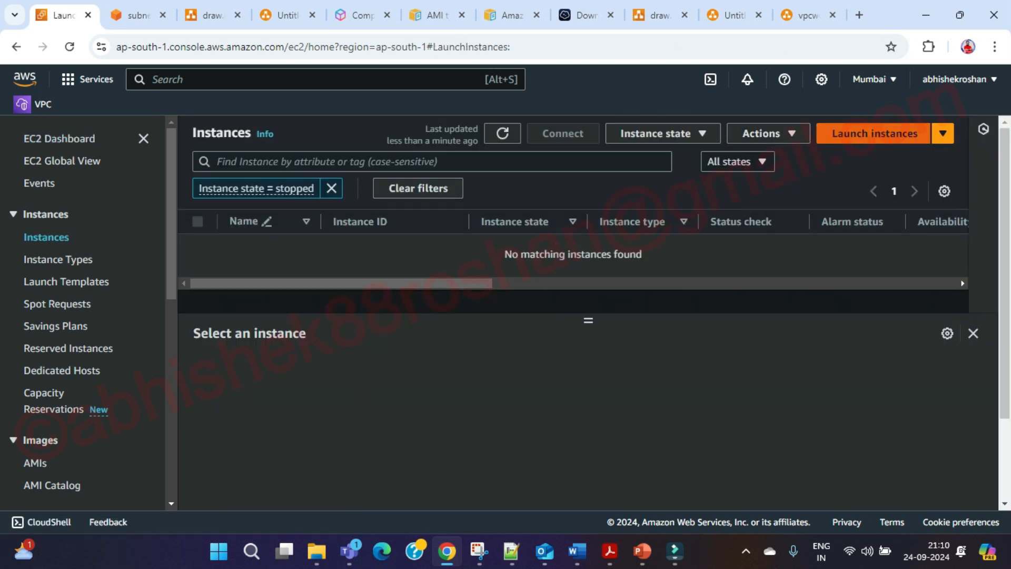
scroll(347, 311, down, 4)
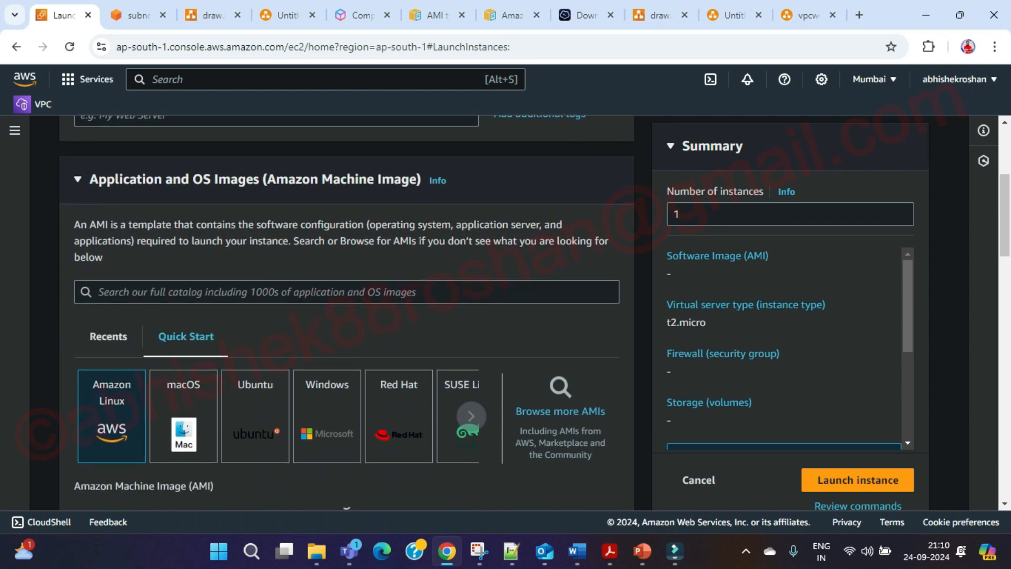
Review the launch form, keeping the Amazon Linux 2023 AMI (64-bit x86) and t2.micro.
scroll(346, 311, down, 1)
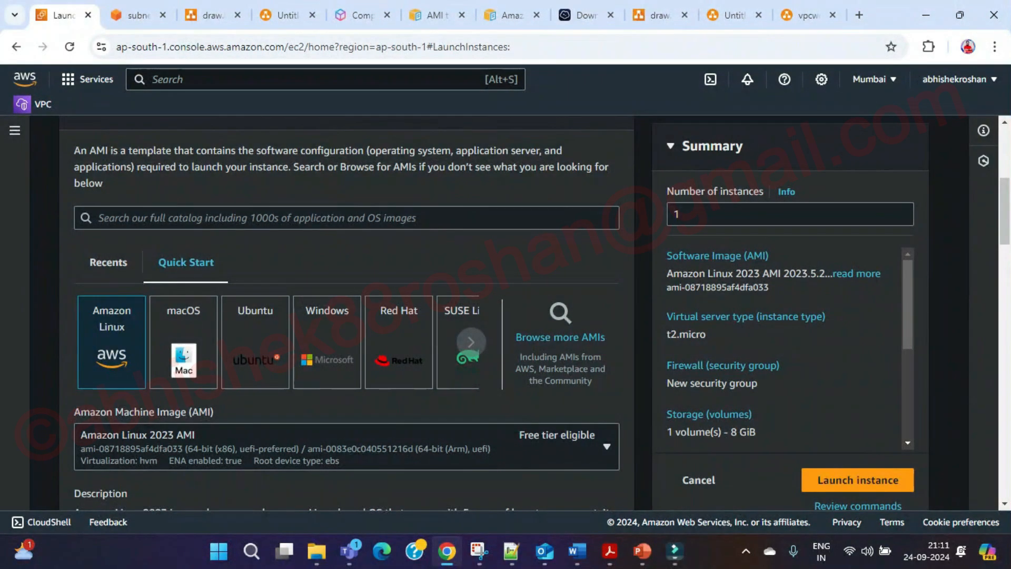
scroll(346, 311, down, 2)
scroll(347, 311, down, 1)
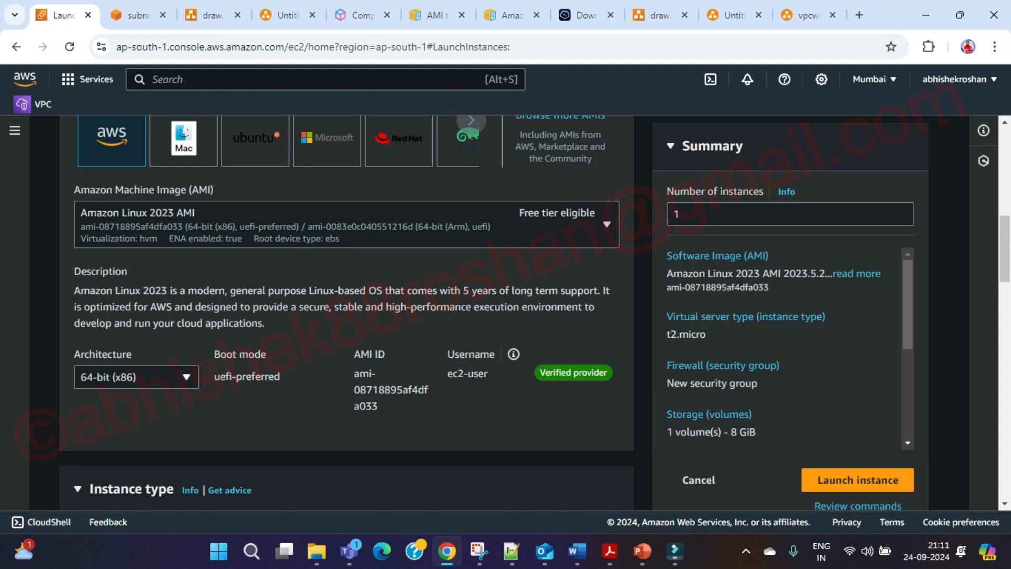
scroll(346, 311, up, 1)
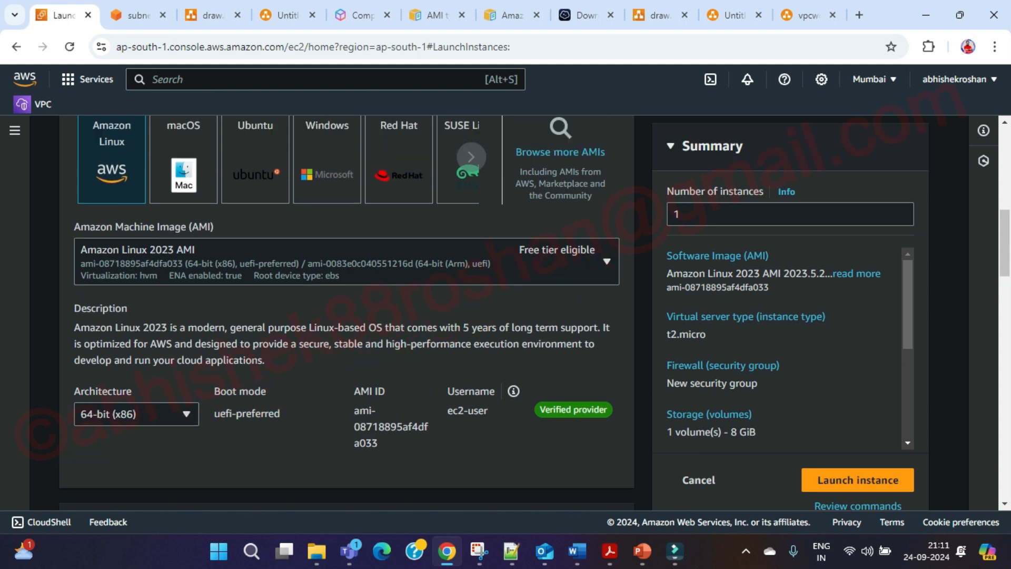
scroll(347, 311, up, 1)
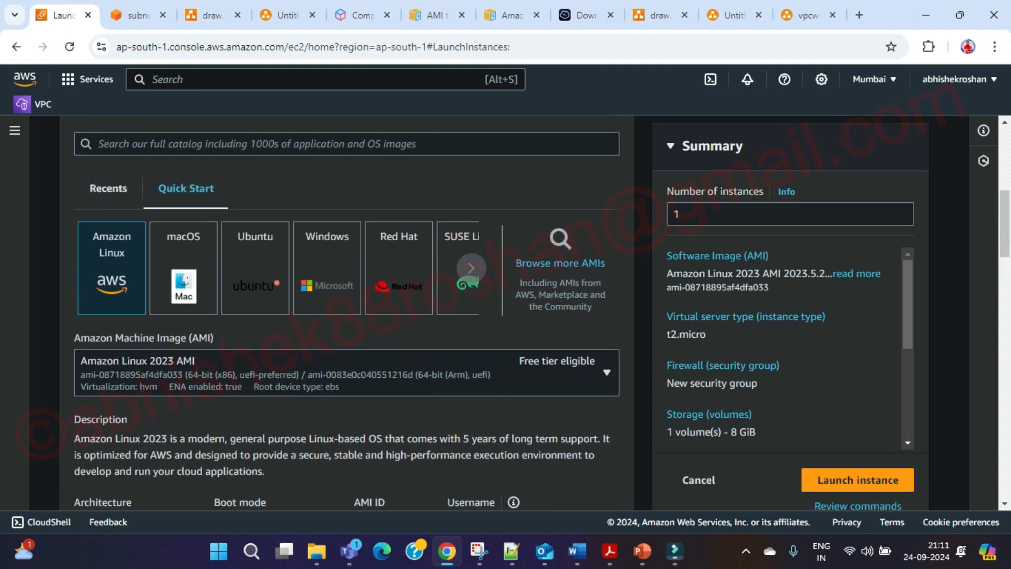
scroll(347, 311, down, 2)
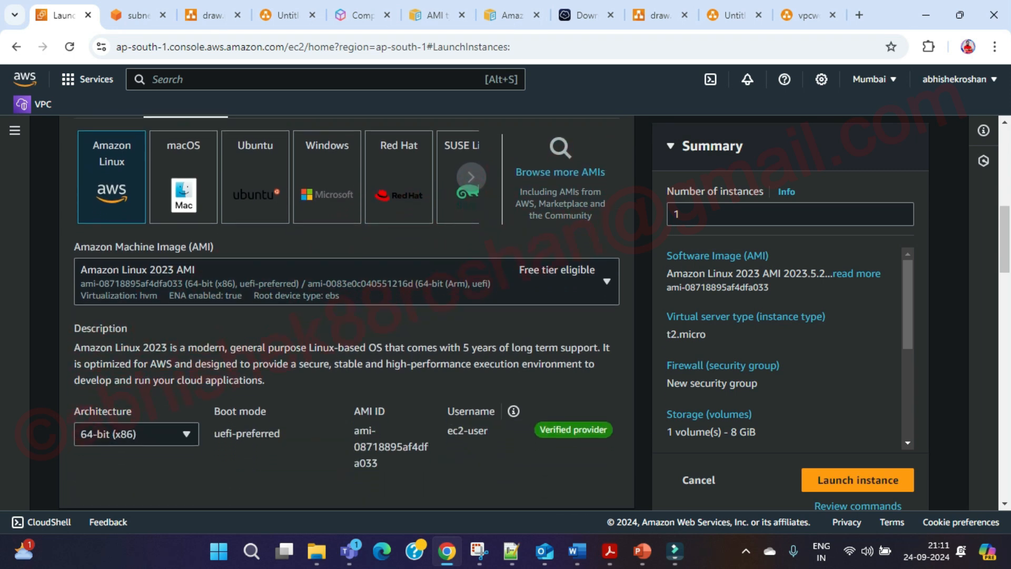
scroll(347, 311, down, 2)
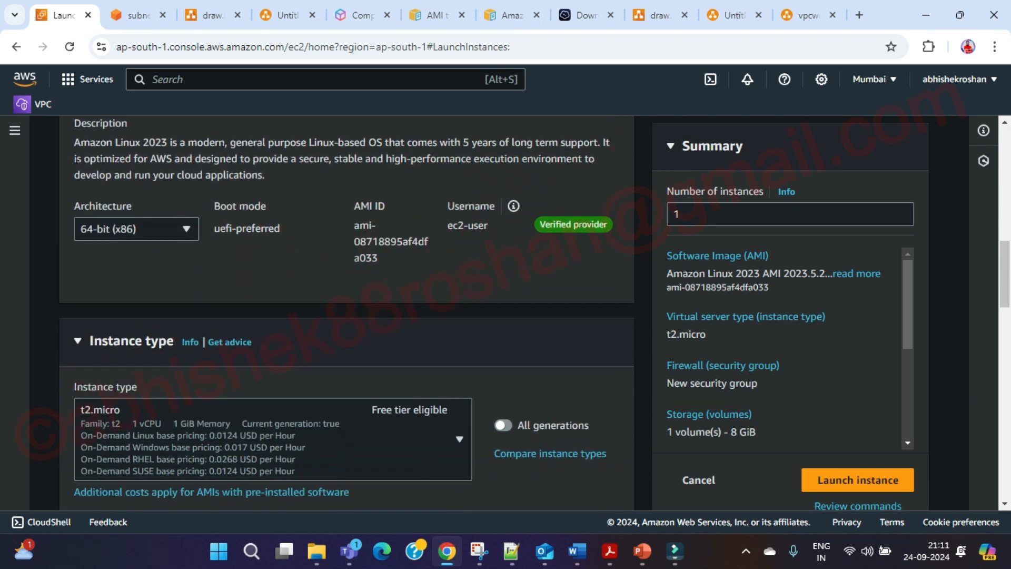
scroll(346, 311, down, 1)
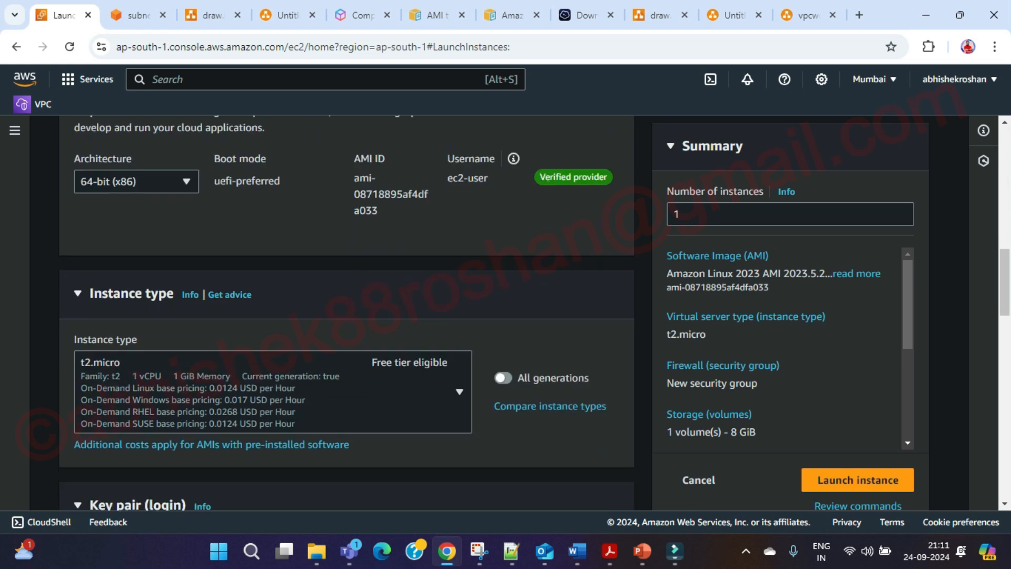
click(273, 365)
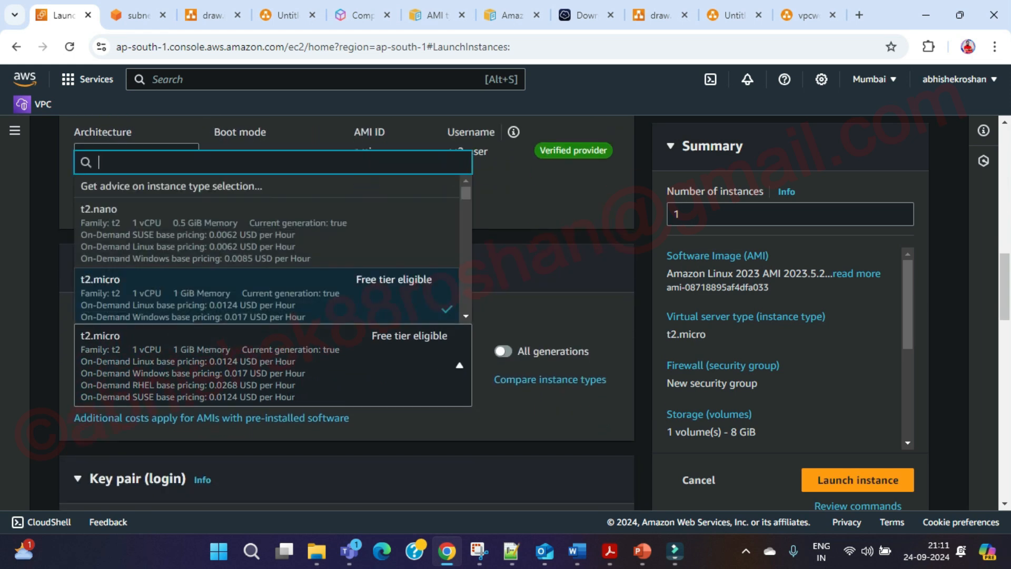
scroll(266, 227, down, 1)
scroll(266, 250, down, 1)
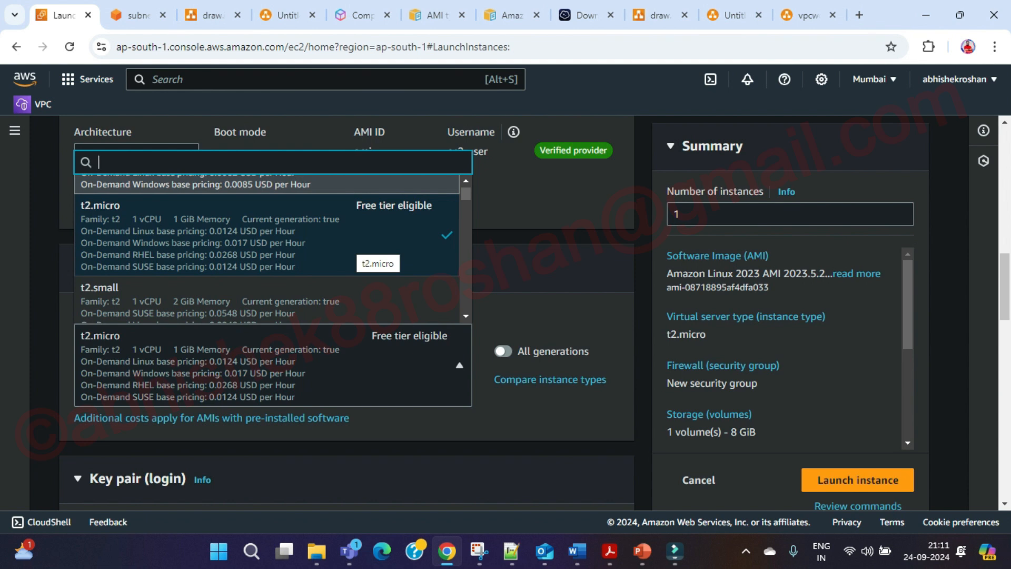
scroll(266, 250, down, 1)
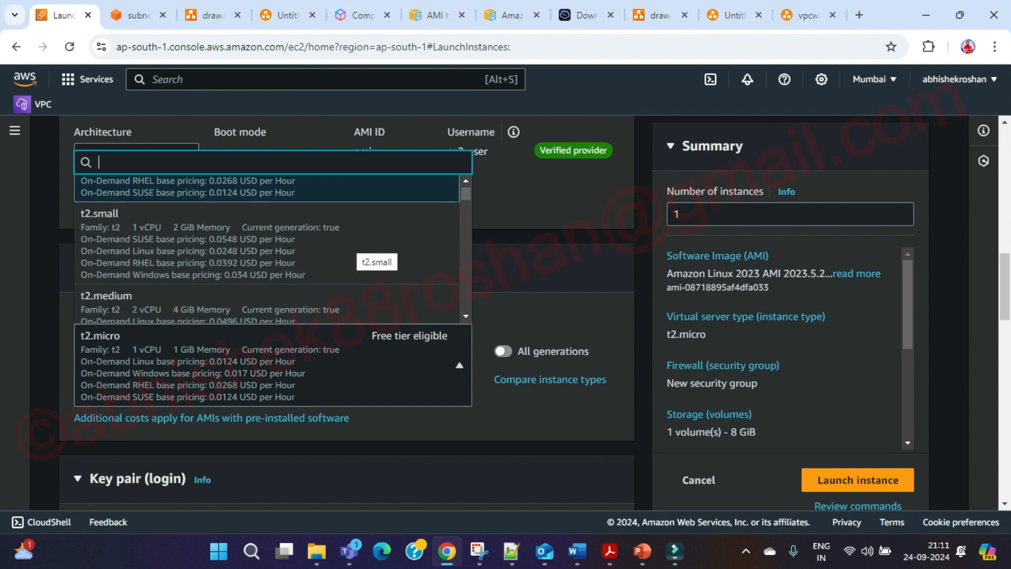
scroll(267, 250, down, 1)
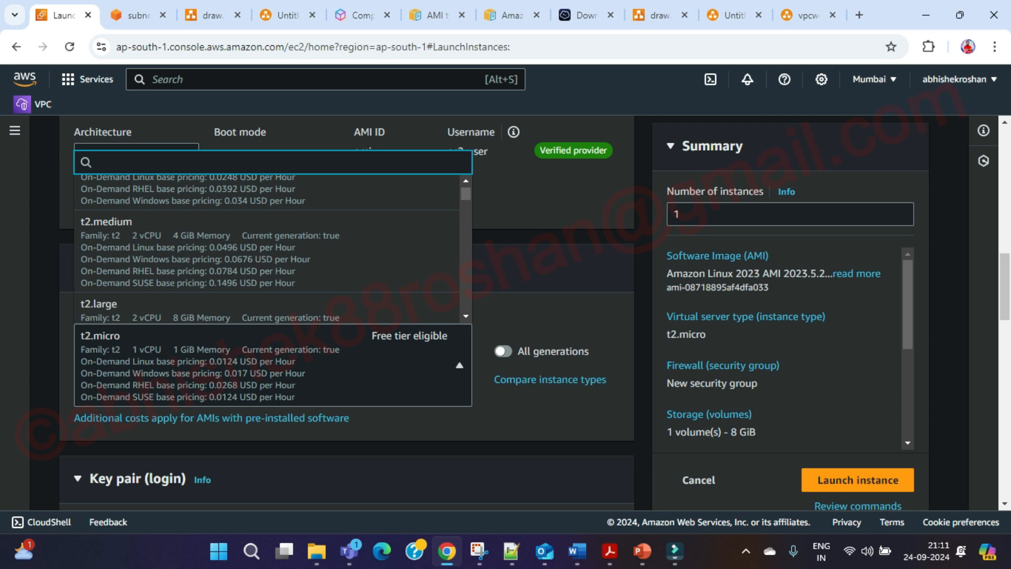
scroll(267, 250, down, 1)
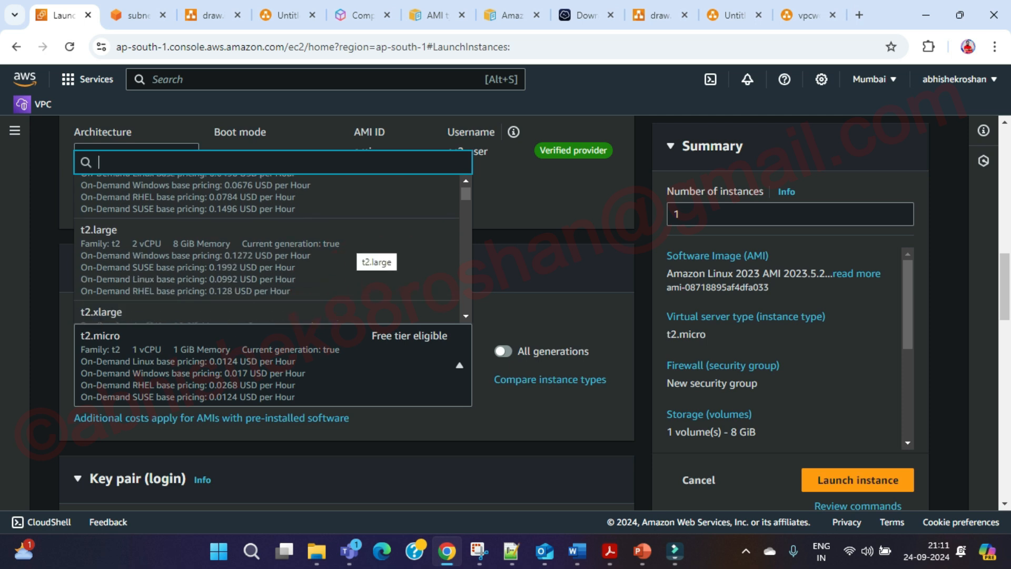
key(Escape)
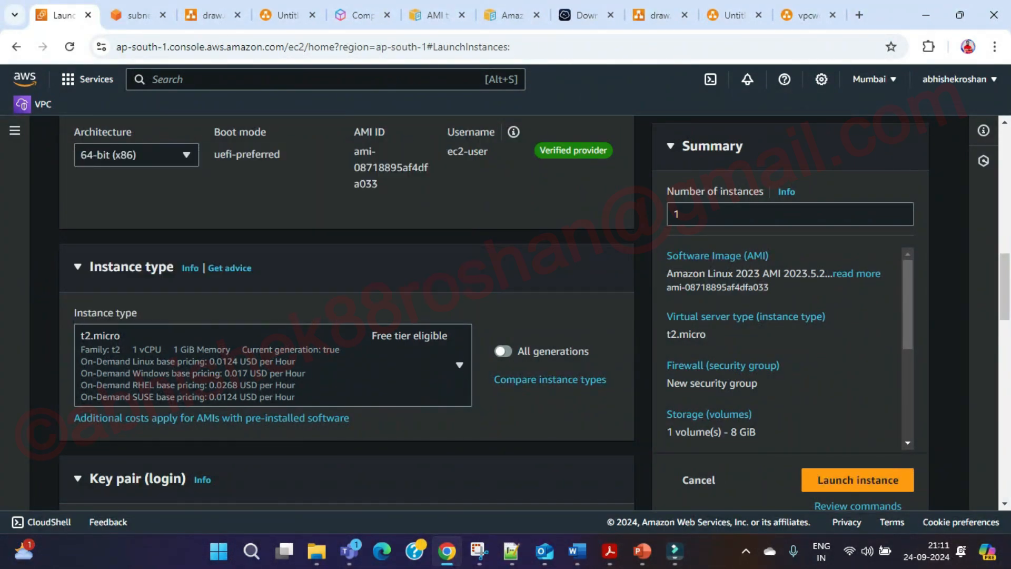
scroll(347, 311, down, 3)
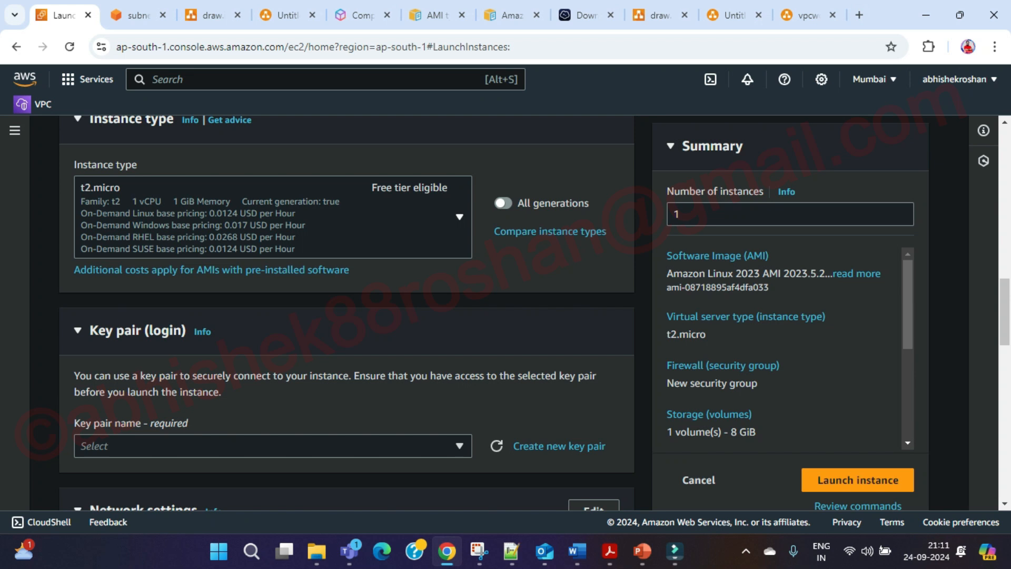
Scroll back up the launch form to the AMI details, then move to the VPC subnets tab.
scroll(347, 310, down, 4)
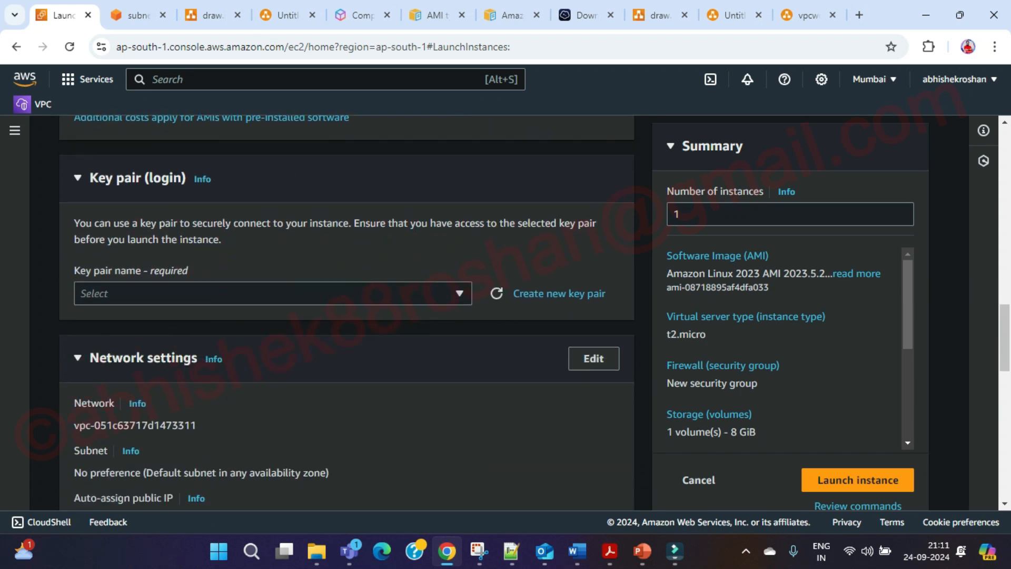
scroll(346, 311, up, 4)
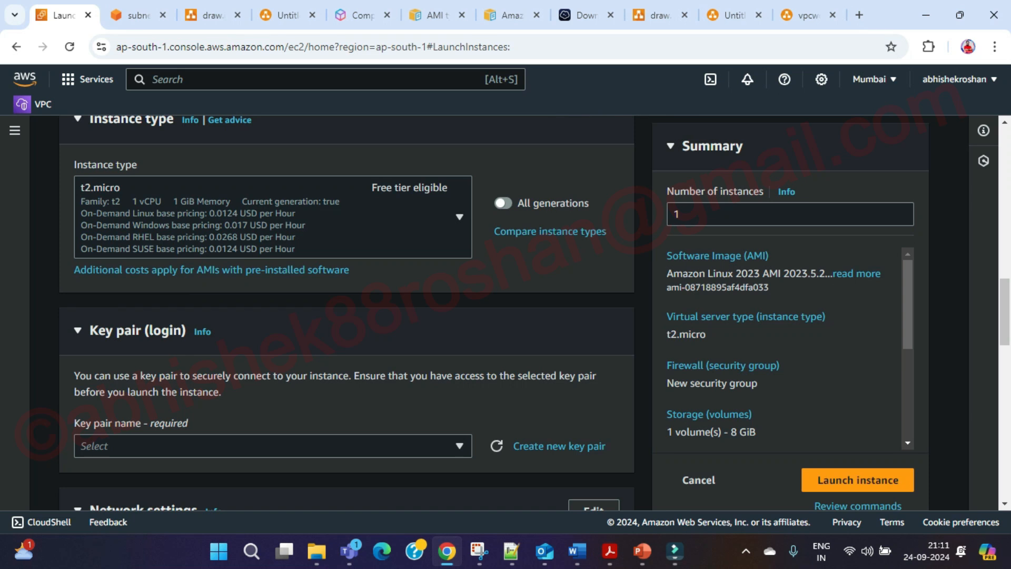
scroll(346, 311, up, 3)
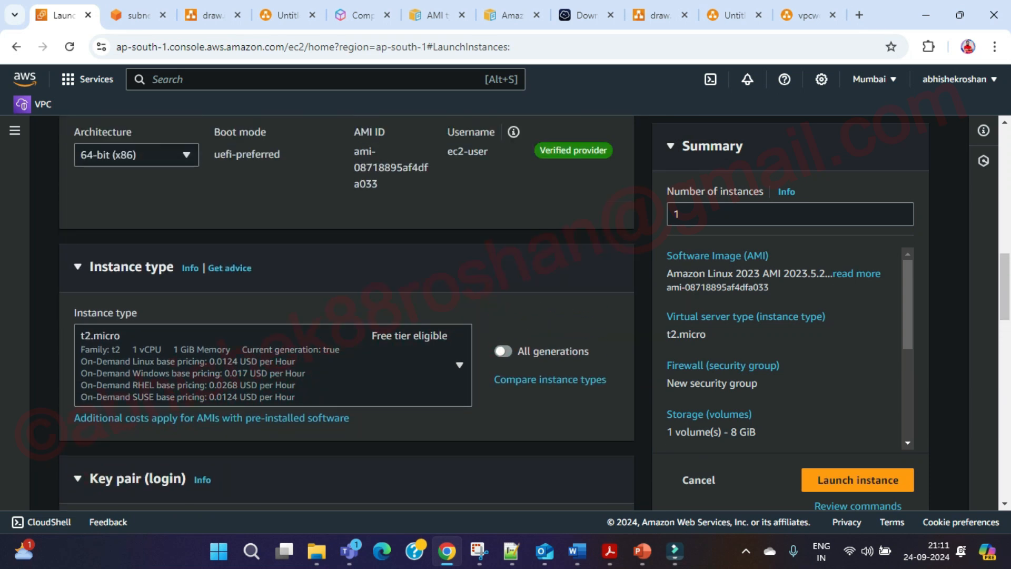
scroll(346, 310, up, 3)
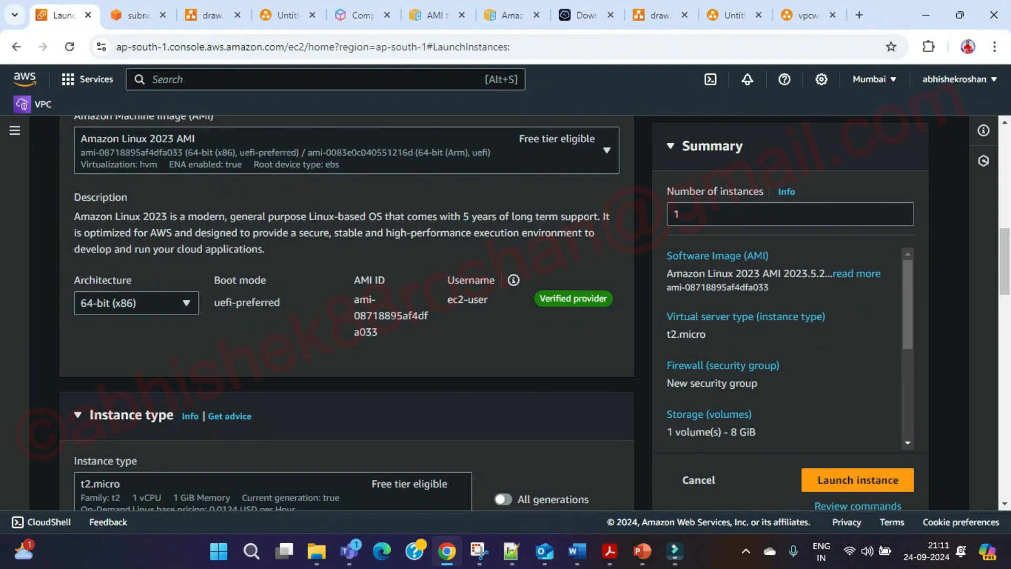
click(138, 16)
Open the untitled AMI diagram in draw.io and draw an arrow from AMI to Linux machine.
click(212, 16)
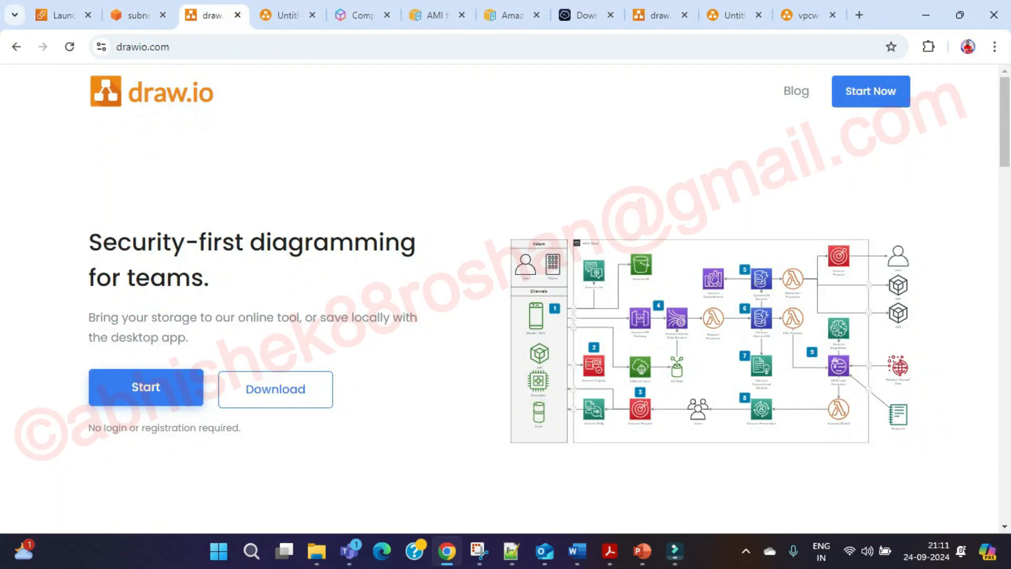
click(287, 16)
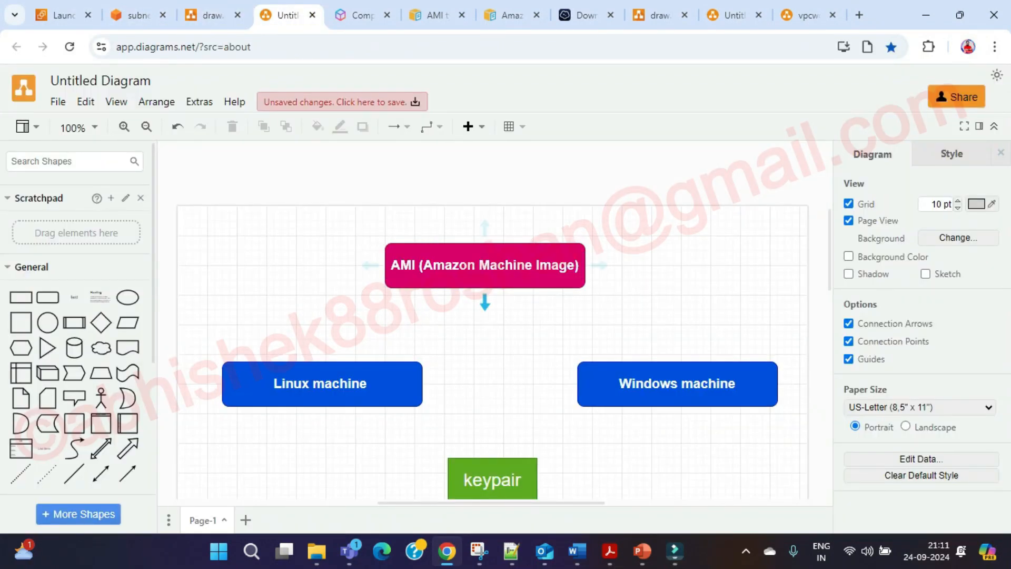
mouse_move(370, 265)
drag(370, 265, 303, 353)
click(352, 319)
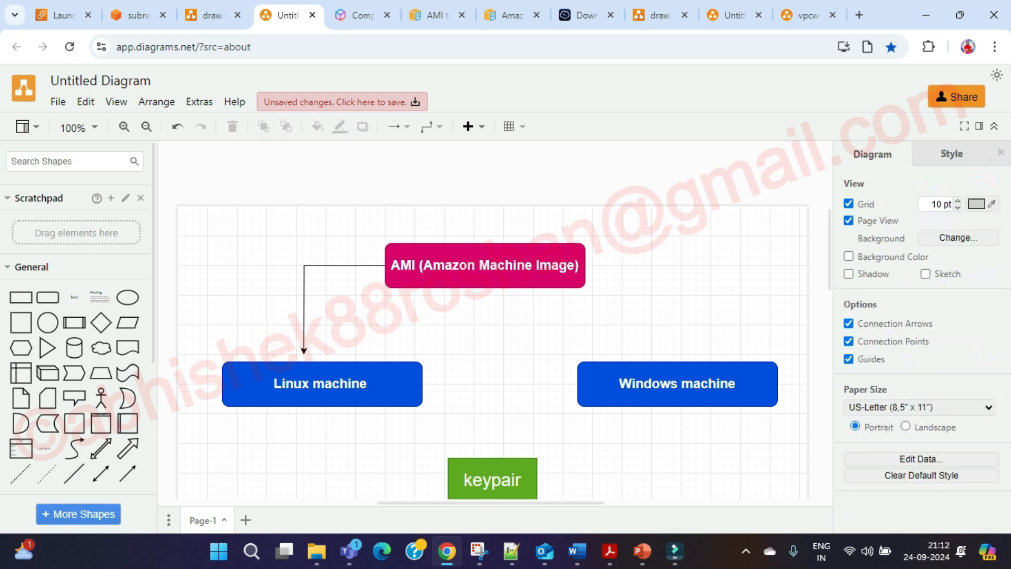
Draw an arrow from the AMI box to Windows machine, then select the AMI box.
drag(599, 265, 674, 353)
click(627, 322)
click(495, 269)
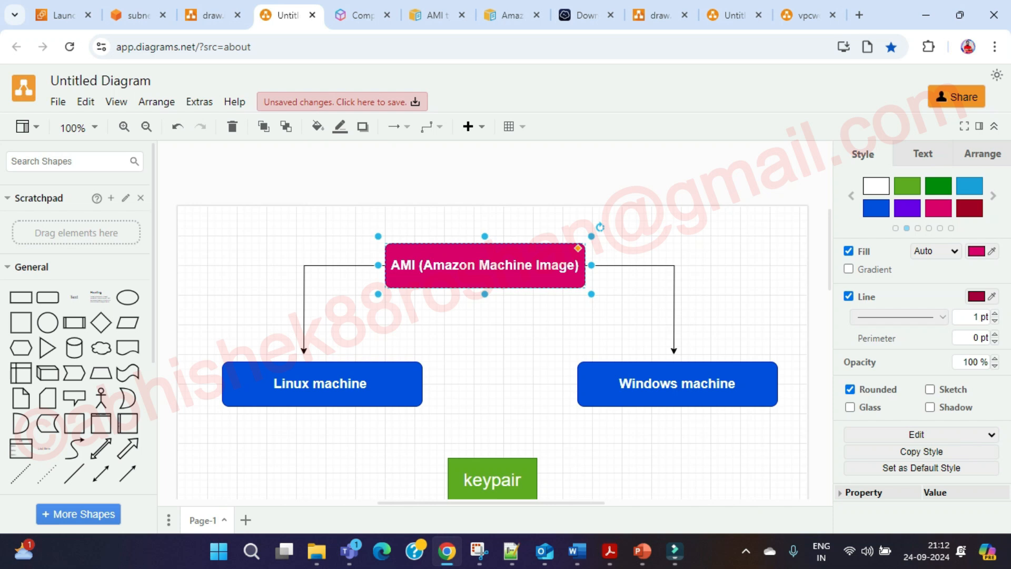
mouse_move(642, 551)
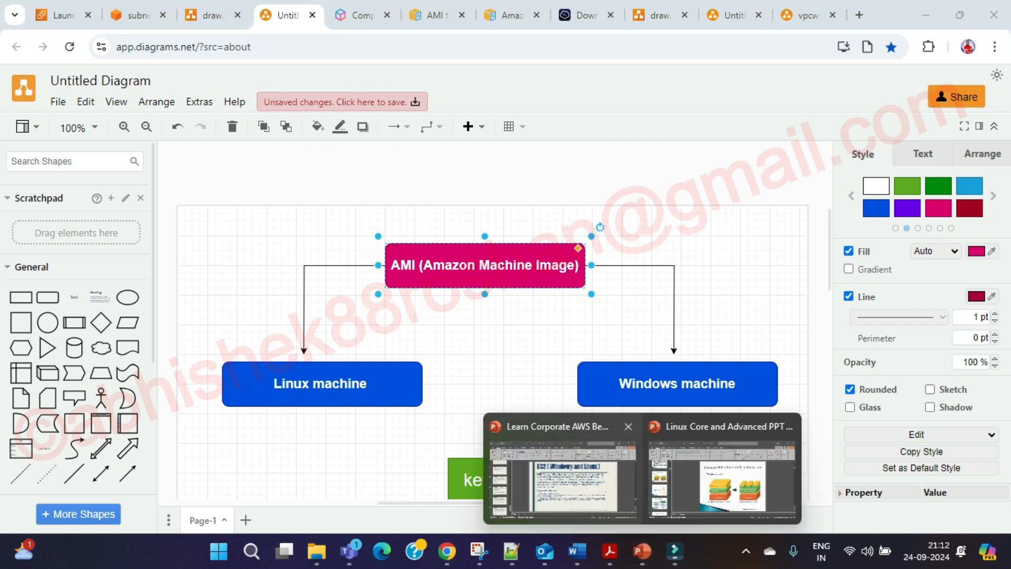
click(558, 469)
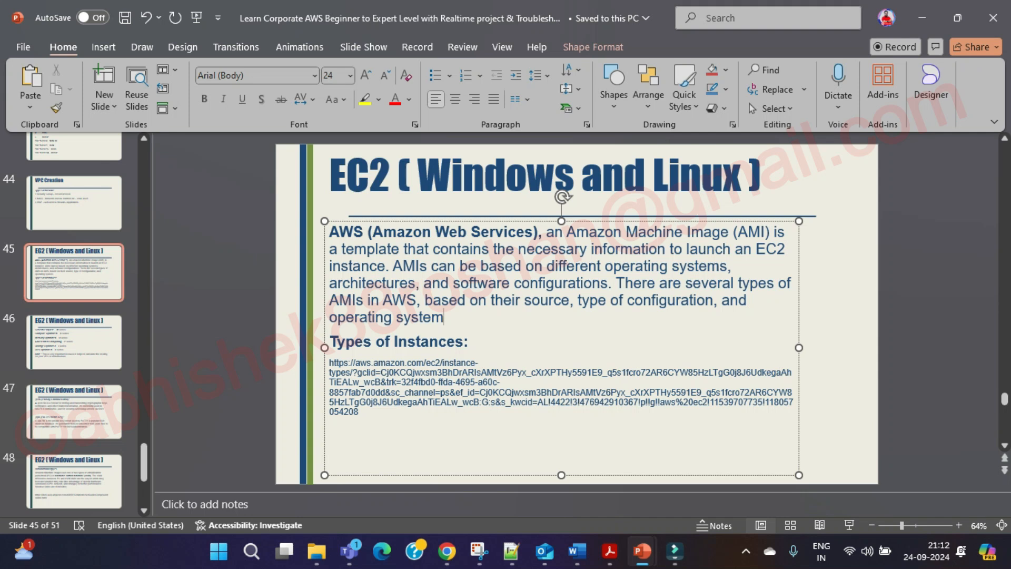
key(alt+Tab)
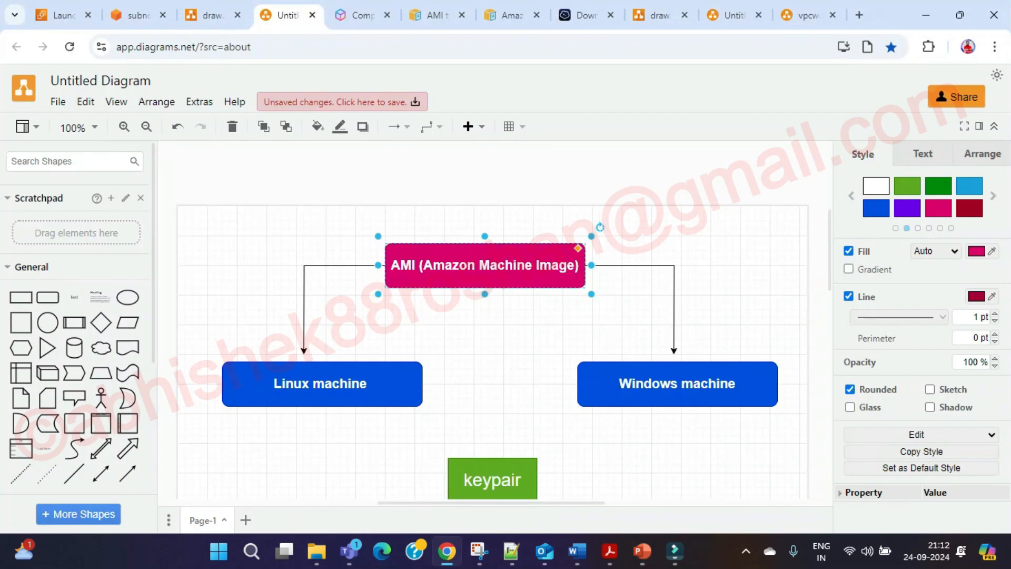
Return to the EC2 launch form and open the full AMI catalog via Browse more AMIs.
click(138, 16)
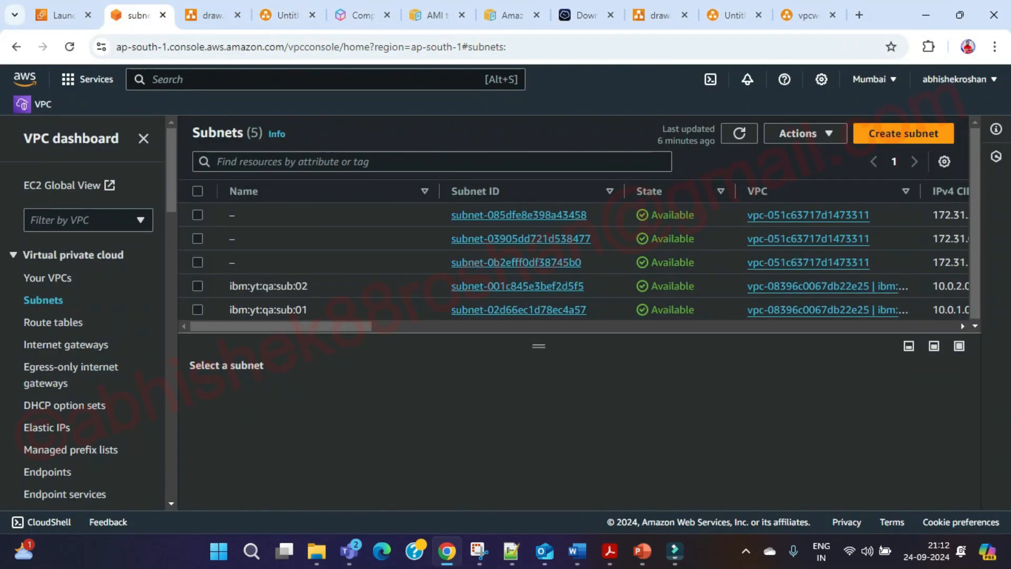
click(63, 16)
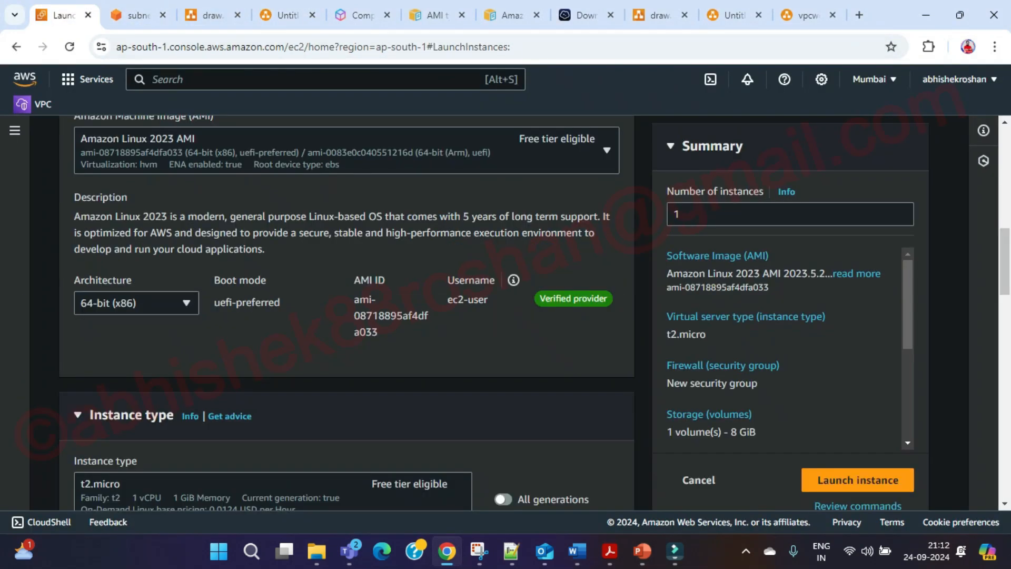
scroll(346, 310, up, 5)
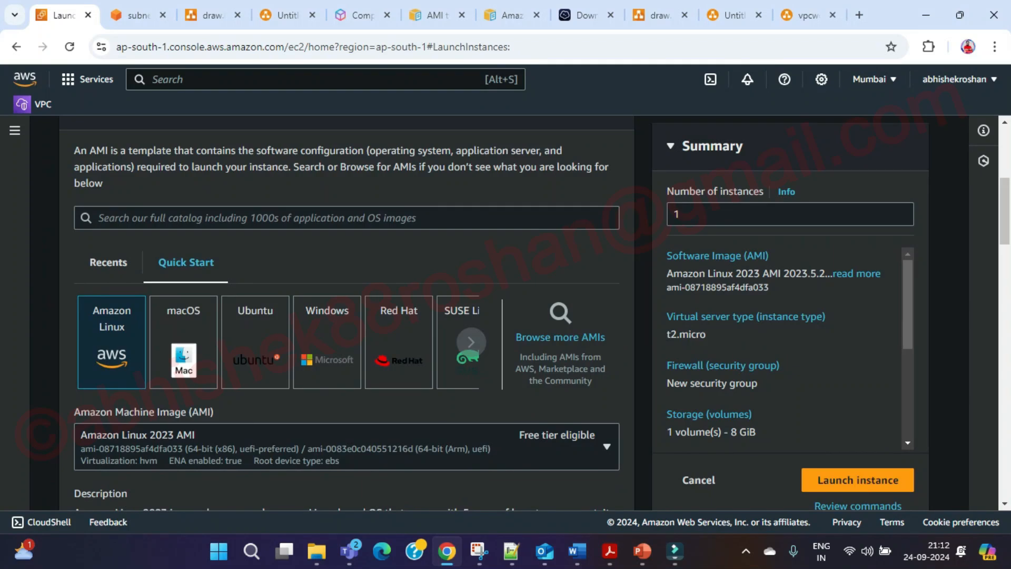
click(560, 337)
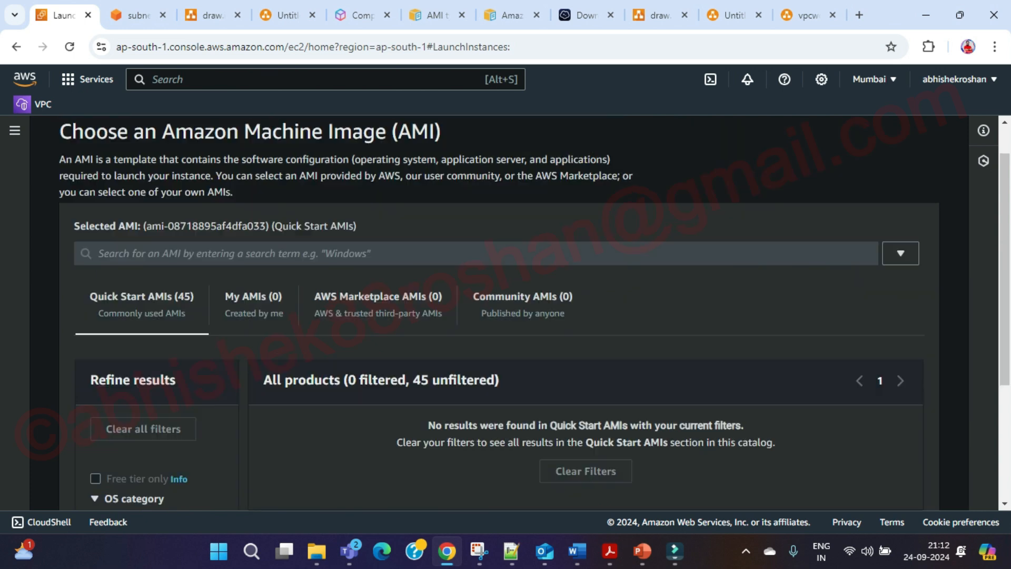
Browse the Quick Start AMIs down to Ubuntu Server 24.04 LTS and Windows Server 2022 Base.
scroll(560, 337, down, 2)
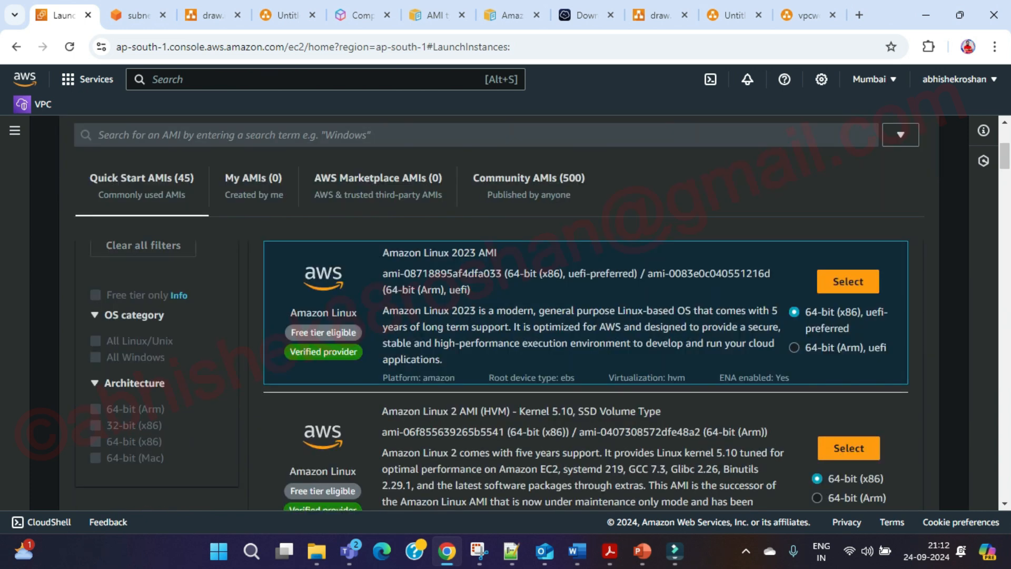
scroll(493, 375, down, 2)
scroll(492, 375, up, 2)
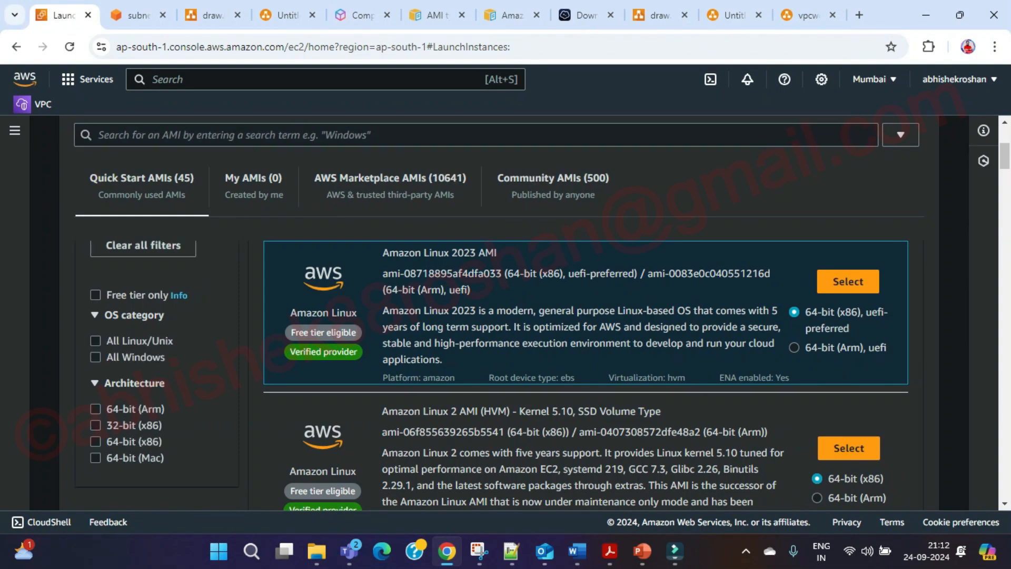
scroll(543, 327, down, 4)
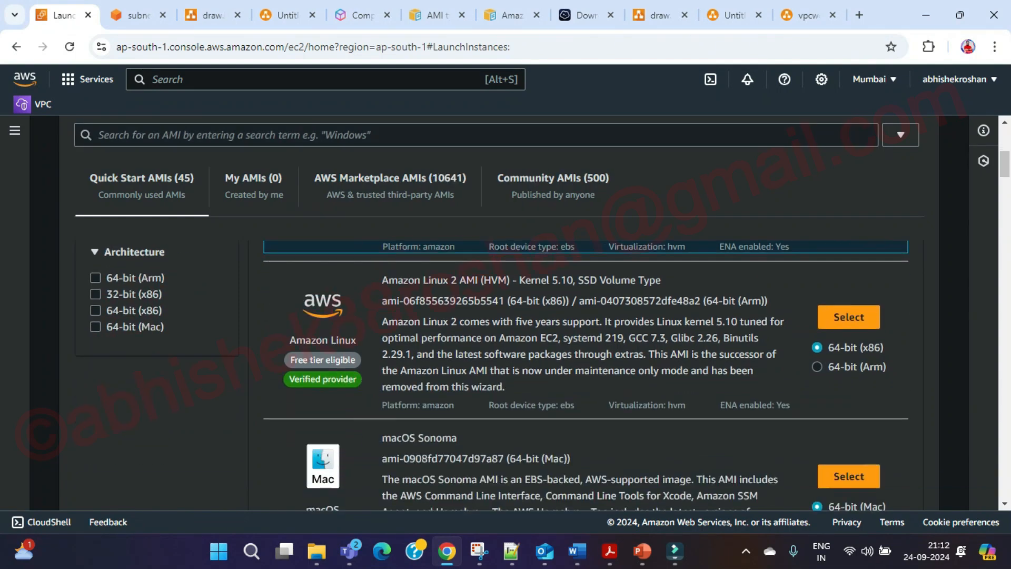
scroll(543, 327, down, 4)
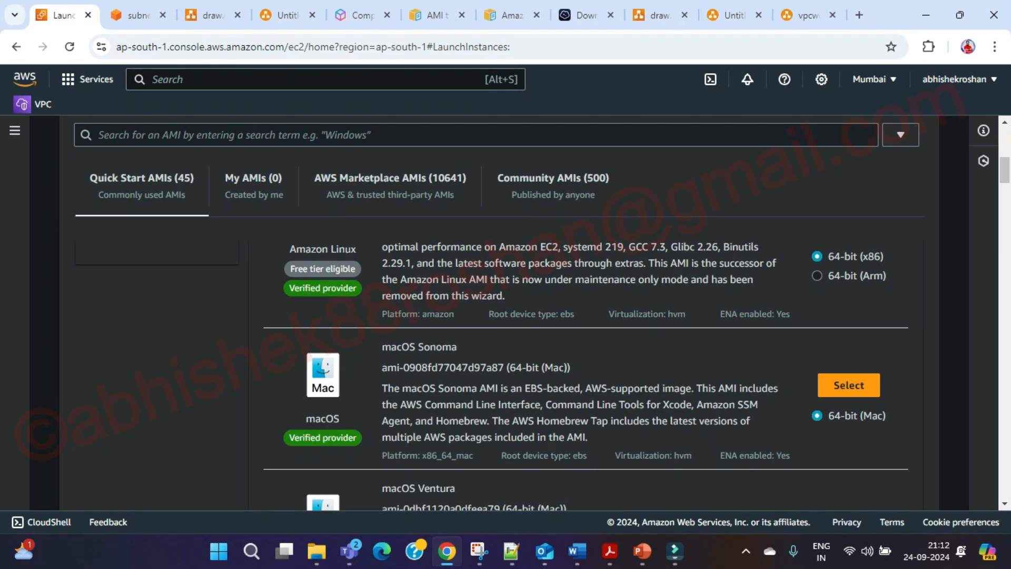
scroll(543, 326, down, 8)
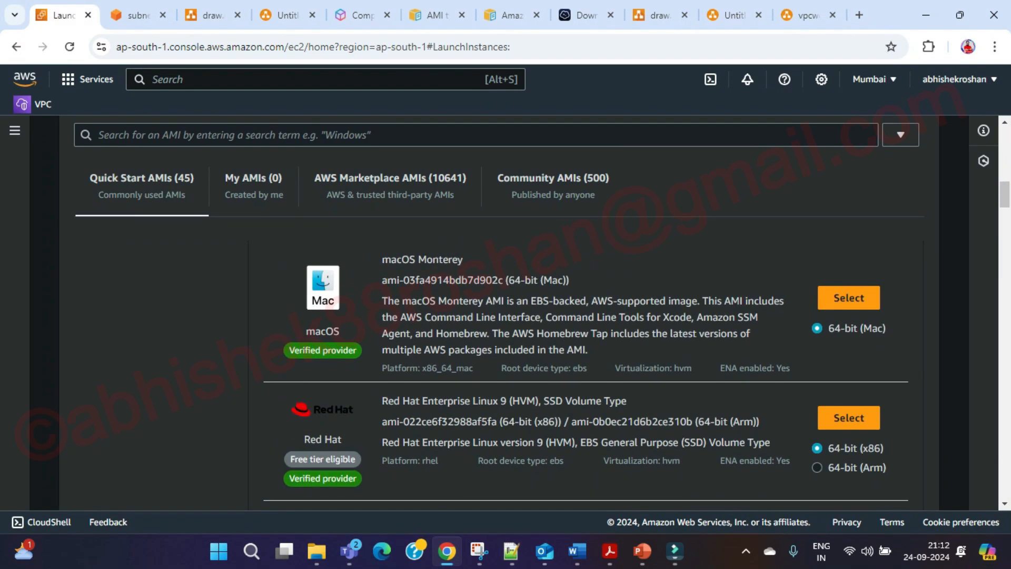
scroll(585, 375, down, 11)
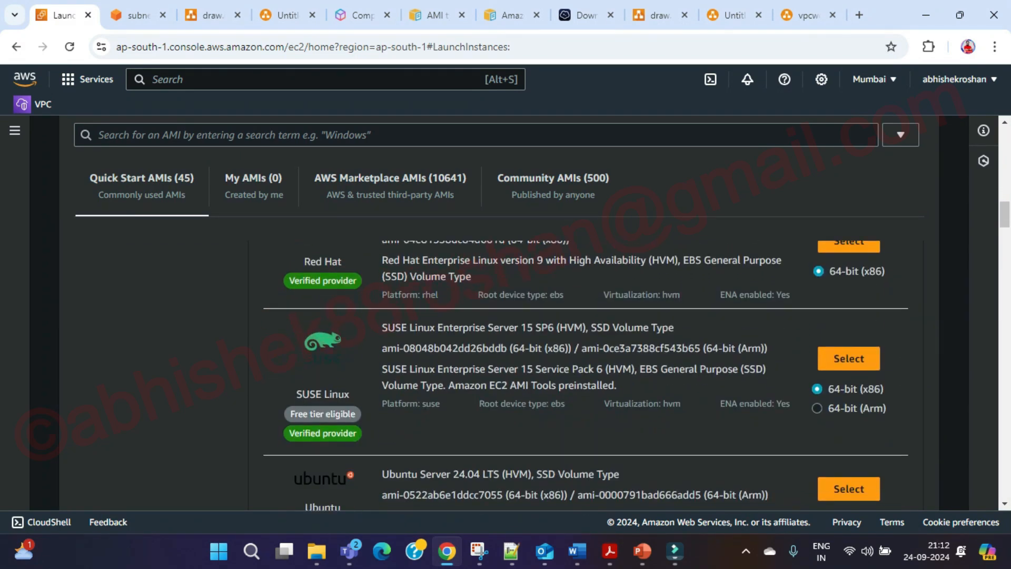
scroll(585, 375, down, 2)
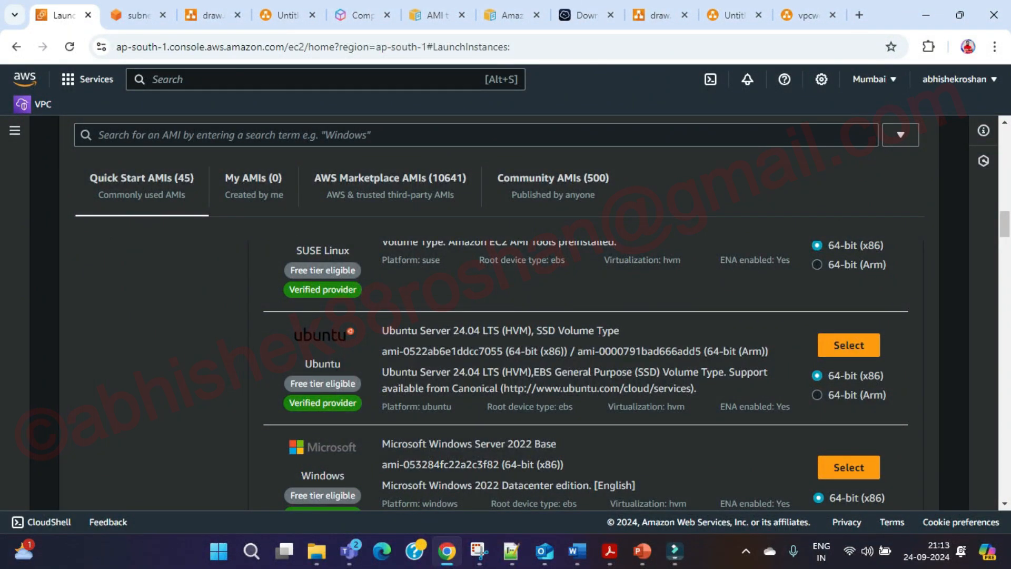
Open vpcworkflow1.drawio, select the shapes in the yellow VPC box, then the zone 1 orange icon.
click(209, 15)
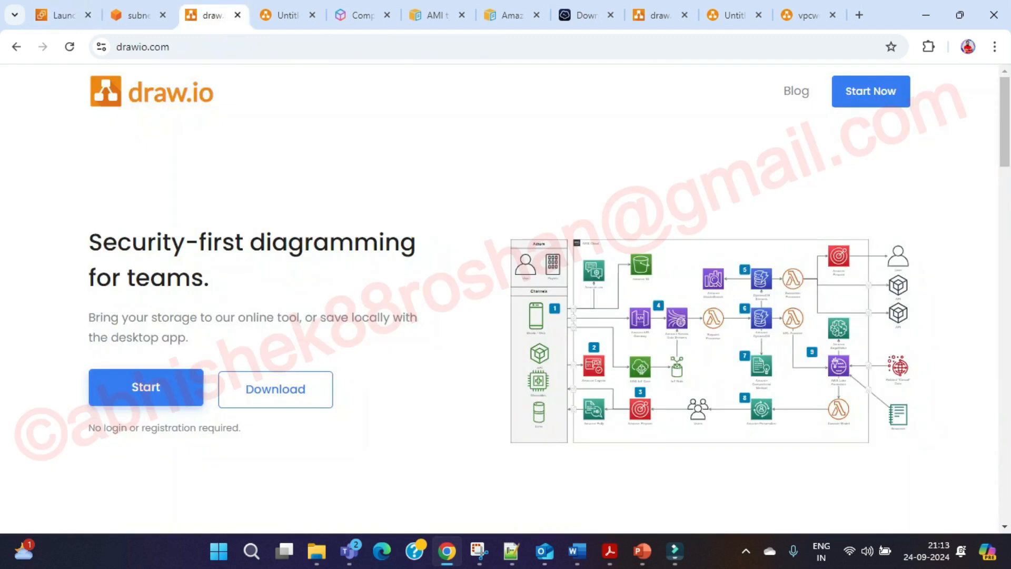
click(808, 16)
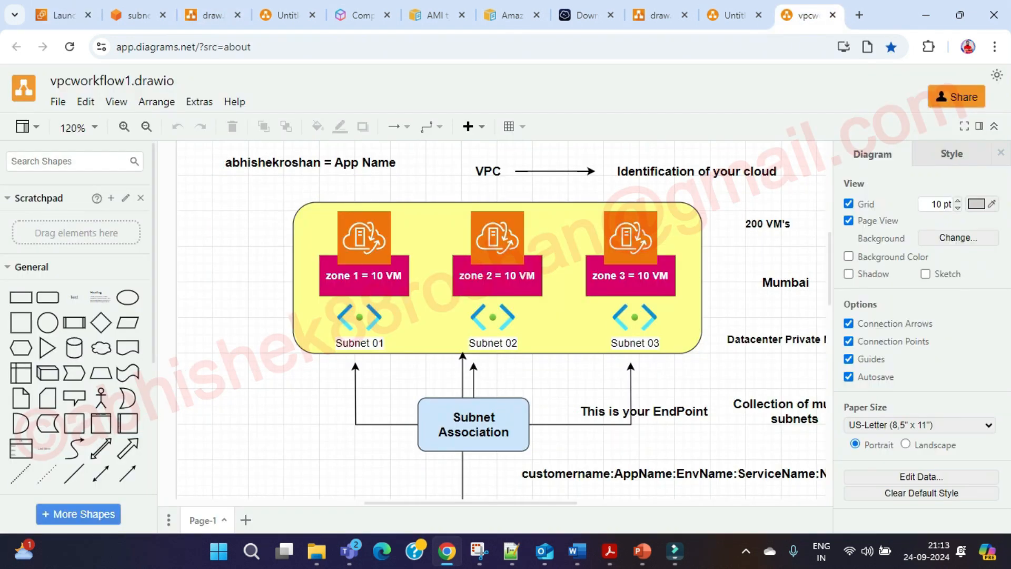
drag(280, 188, 740, 365)
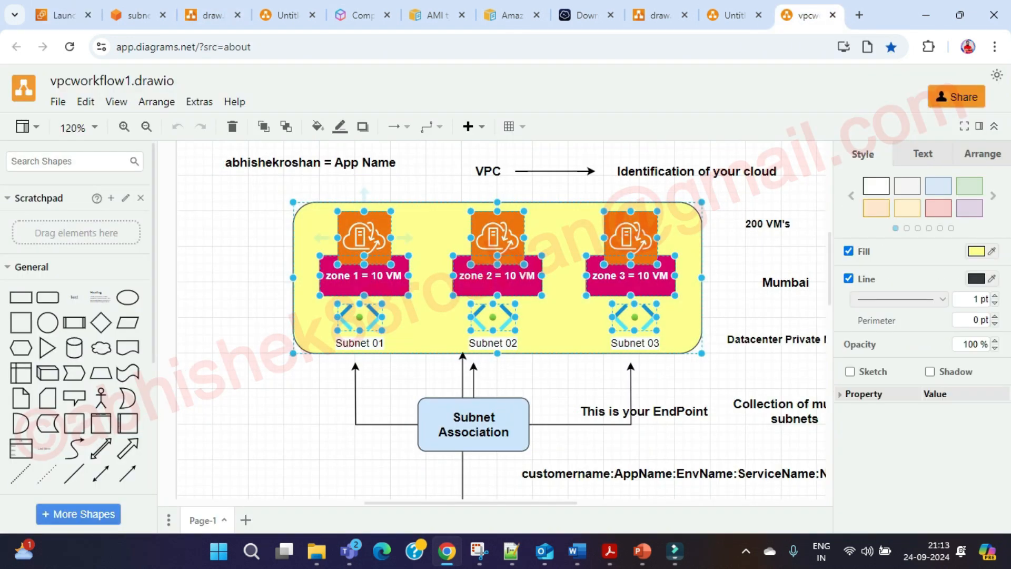
click(364, 237)
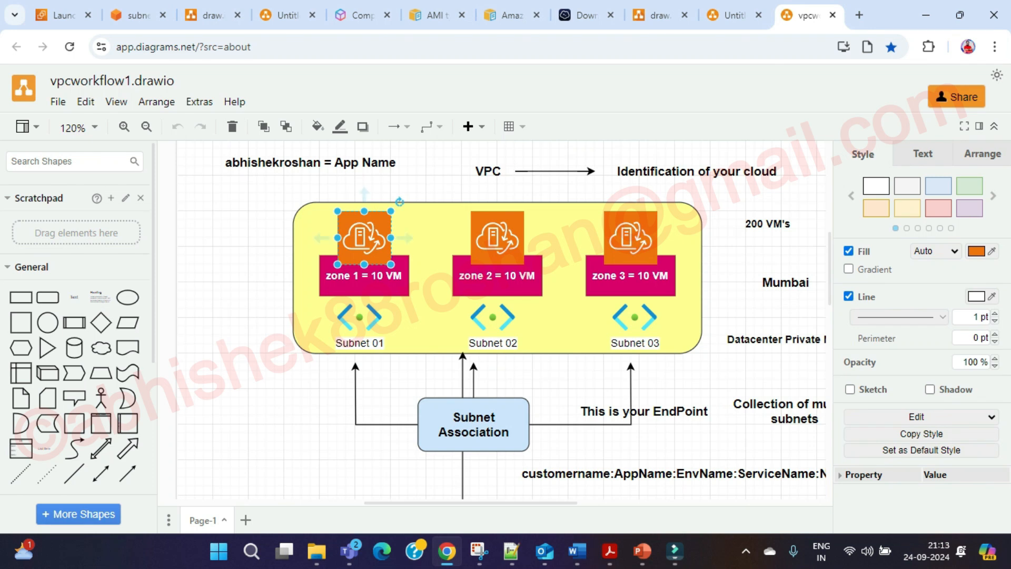
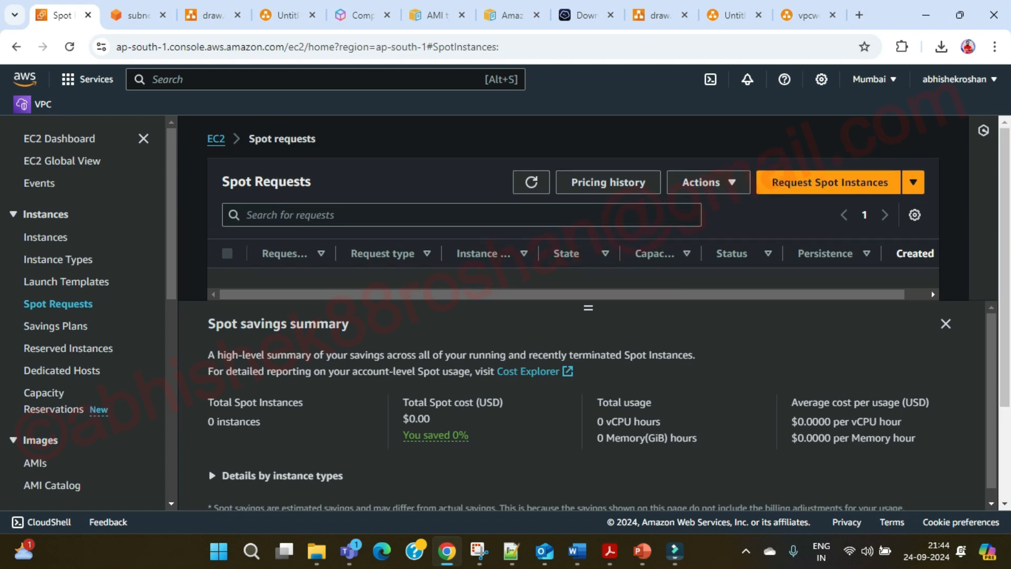
Go from the EC2 breadcrumb to the dashboard and open the Launch instance form.
click(216, 139)
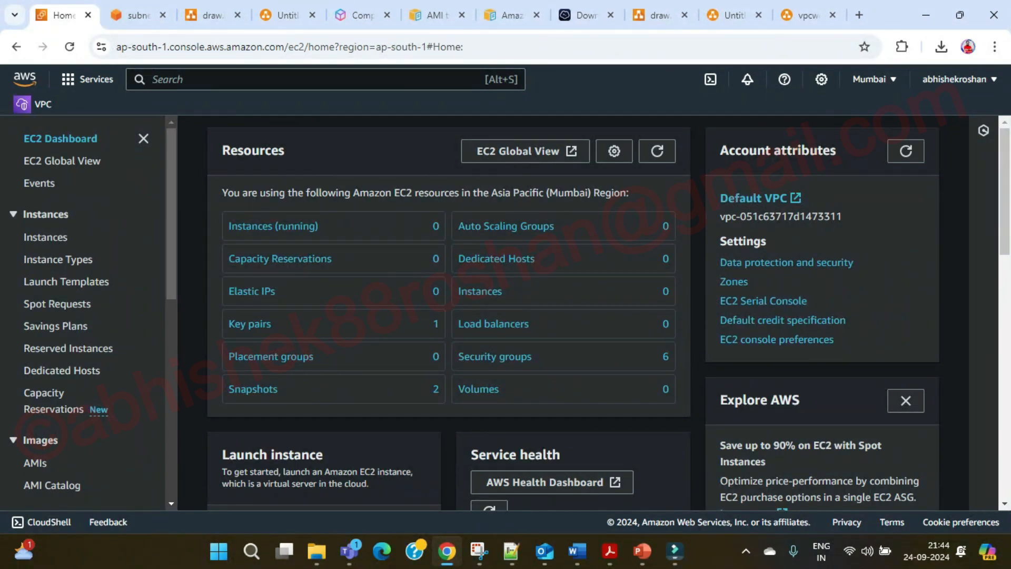
scroll(273, 227, down, 2)
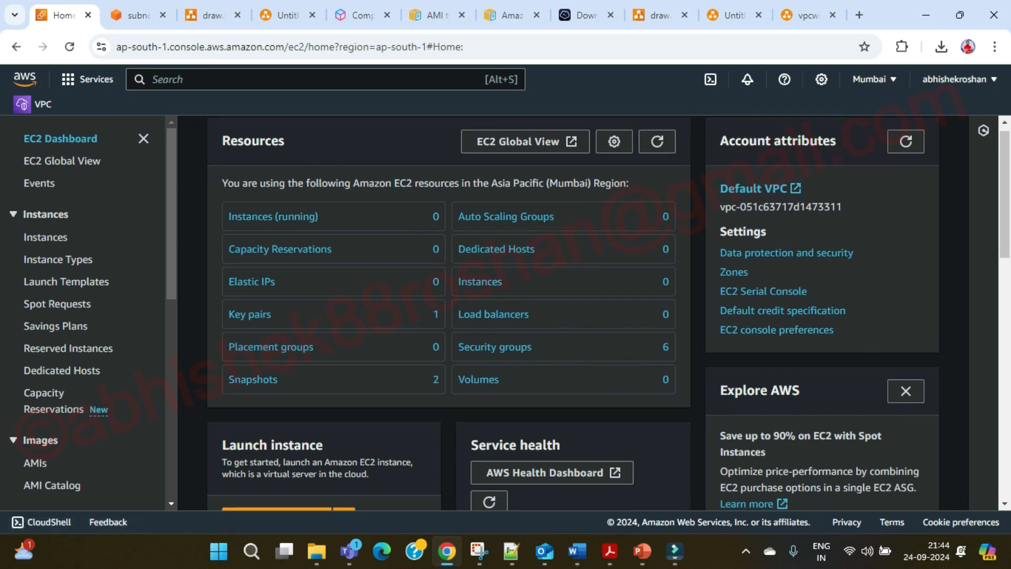
click(278, 455)
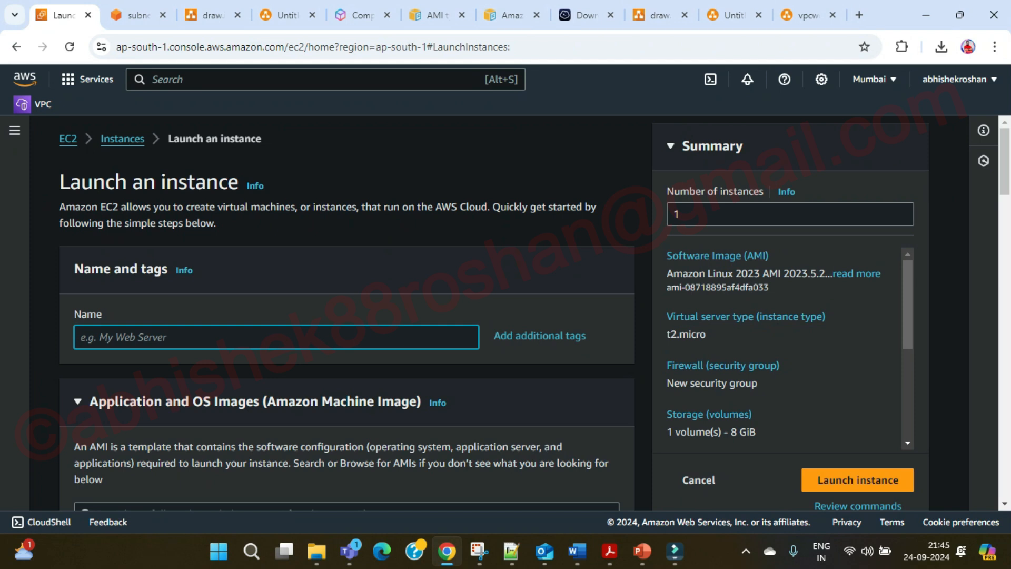
In Notepad++, duplicate the igw tag onto line 6 and change it to ibm:yt:qa:linux:01.
click(511, 551)
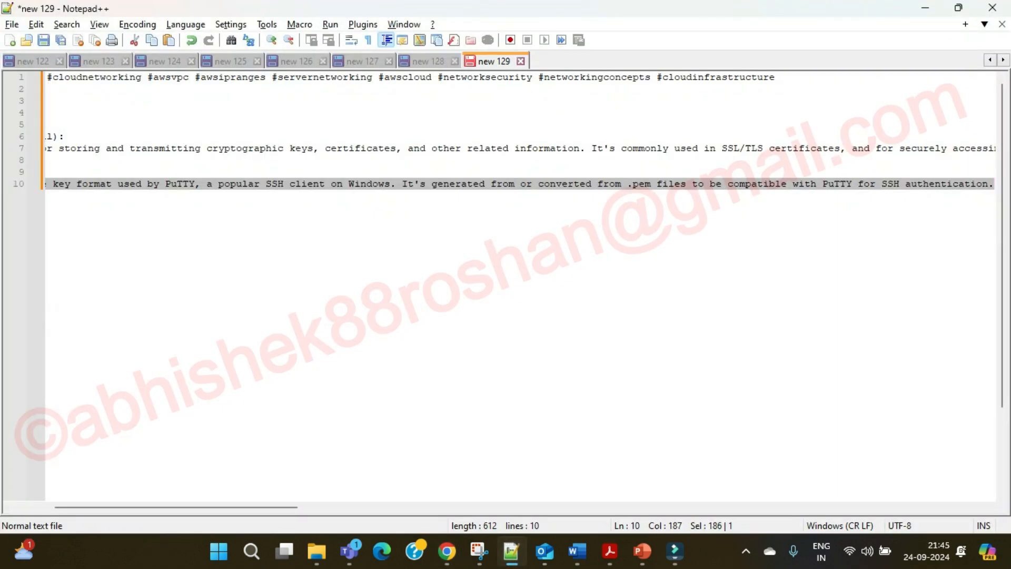
click(429, 61)
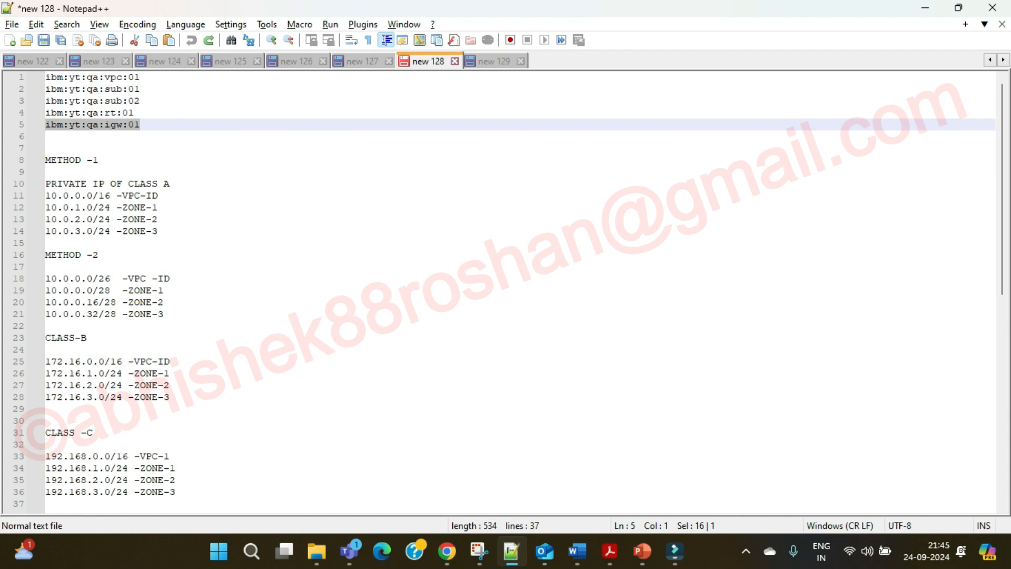
click(140, 125)
drag(140, 124, 45, 125)
key(ctrl+c)
click(141, 124)
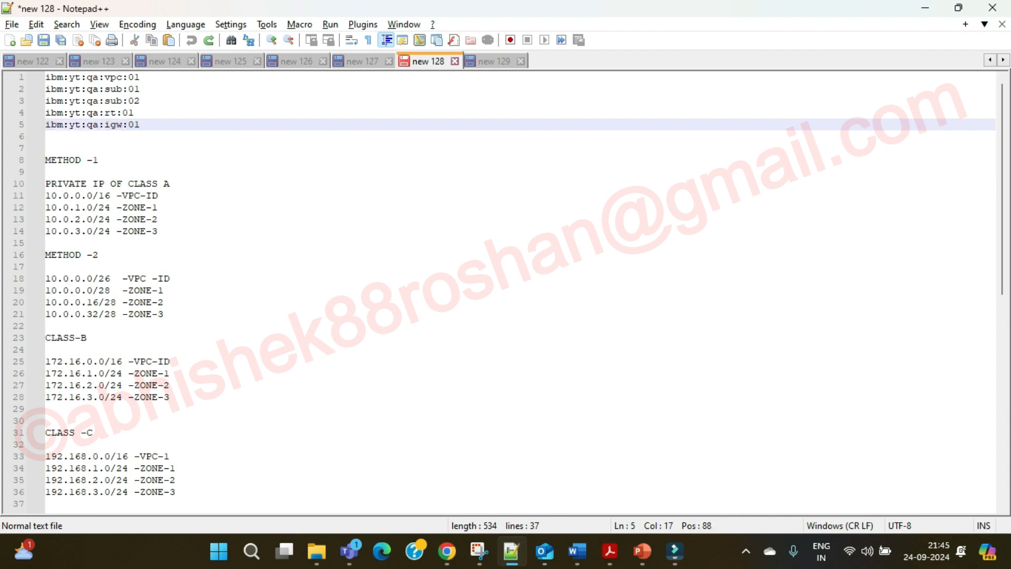
key(Return)
key(ctrl+v)
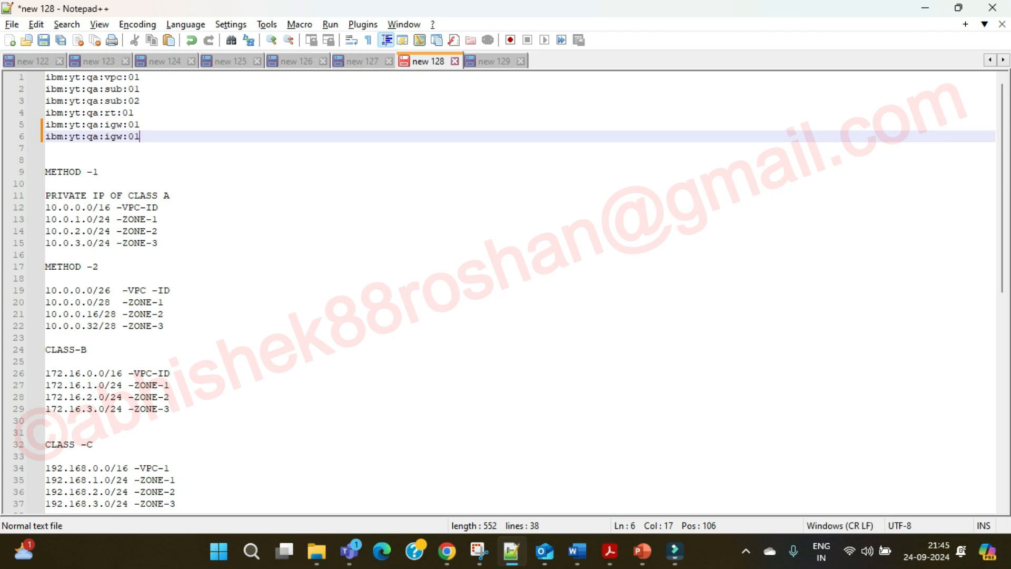
key(Left)
key(Left)
key(Left)
key(BackSpace)
key(BackSpace)
key(BackSpace)
text(linux)
click(447, 551)
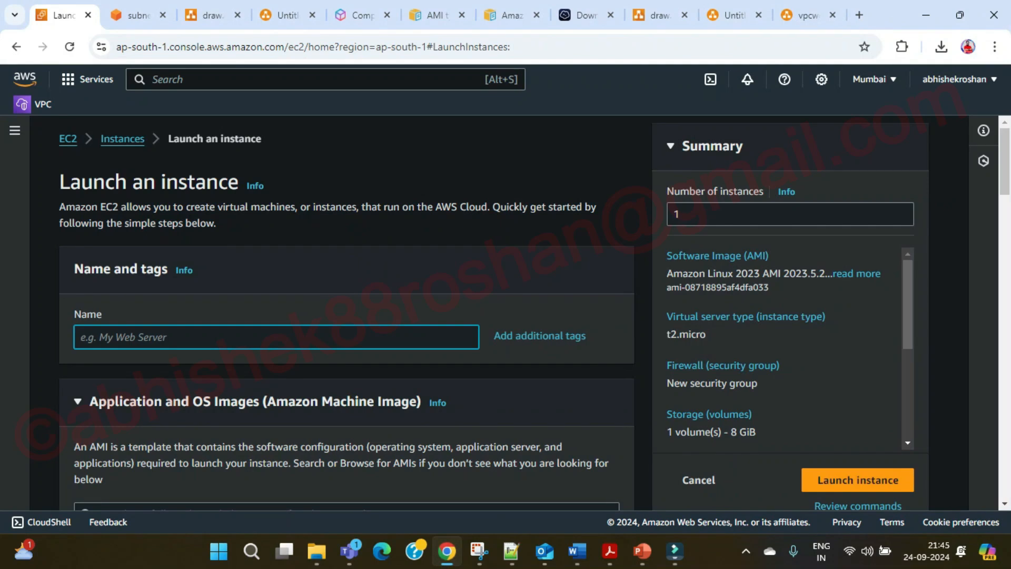
Look over the vpcworkflow1 VPC diagram in draw.io, then return to the Notepad++ notes.
click(804, 15)
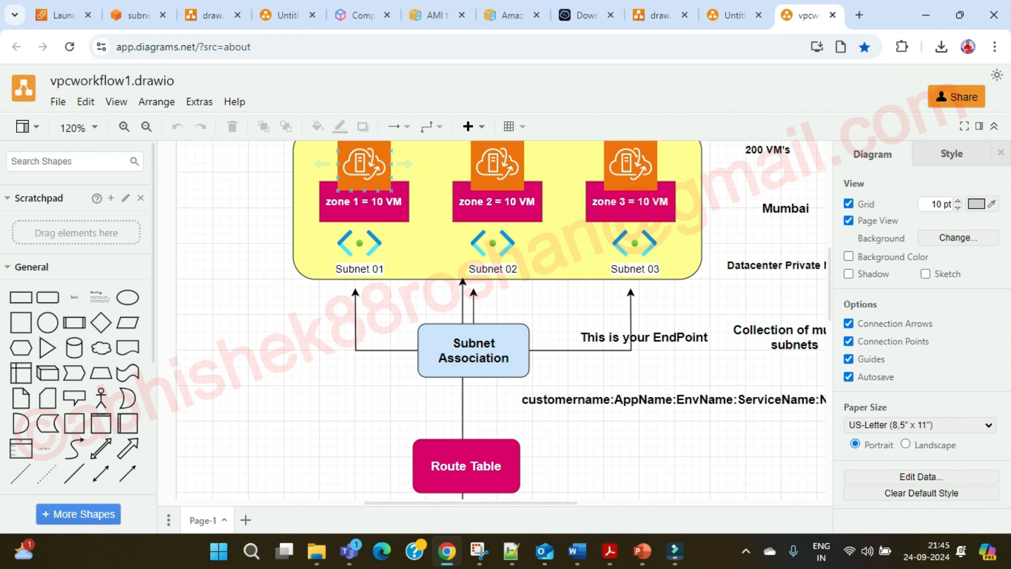
key(alt+Tab)
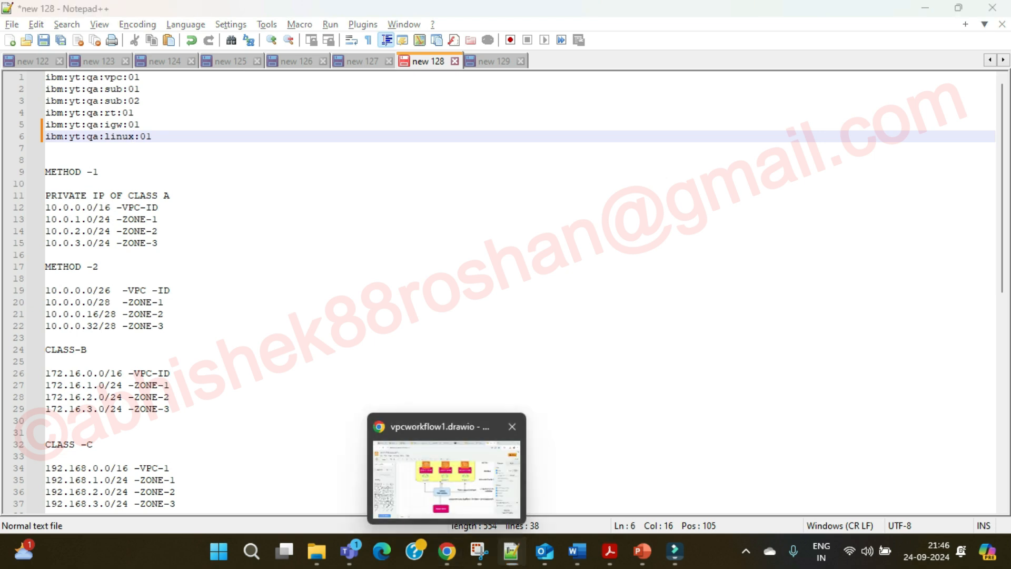
Select the zone 1 and zone 3 shapes in the vpcworkflow1 diagram, then clear the selection.
click(448, 552)
scroll(364, 237, up, 2)
drag(259, 186, 433, 374)
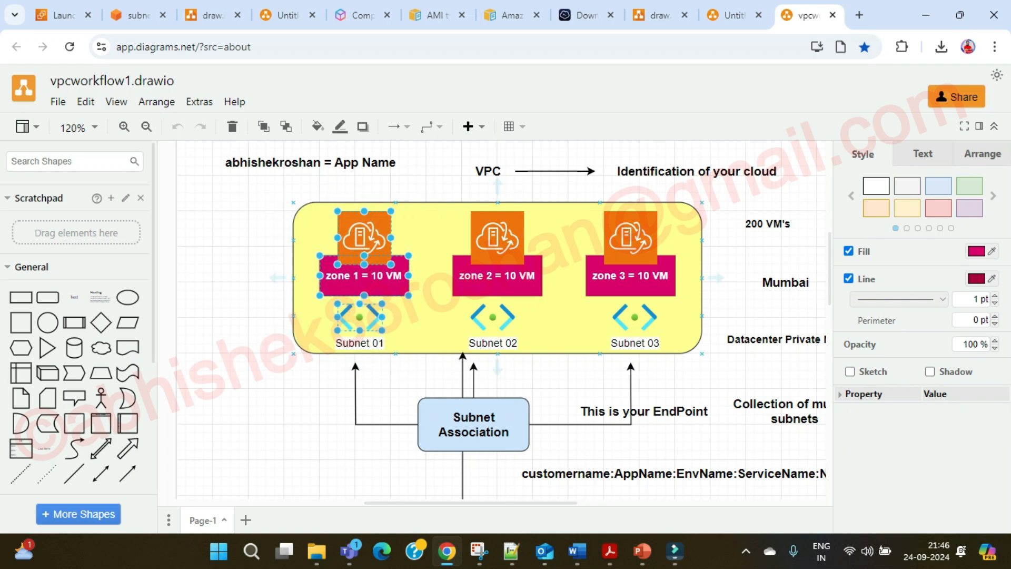
drag(577, 183, 729, 368)
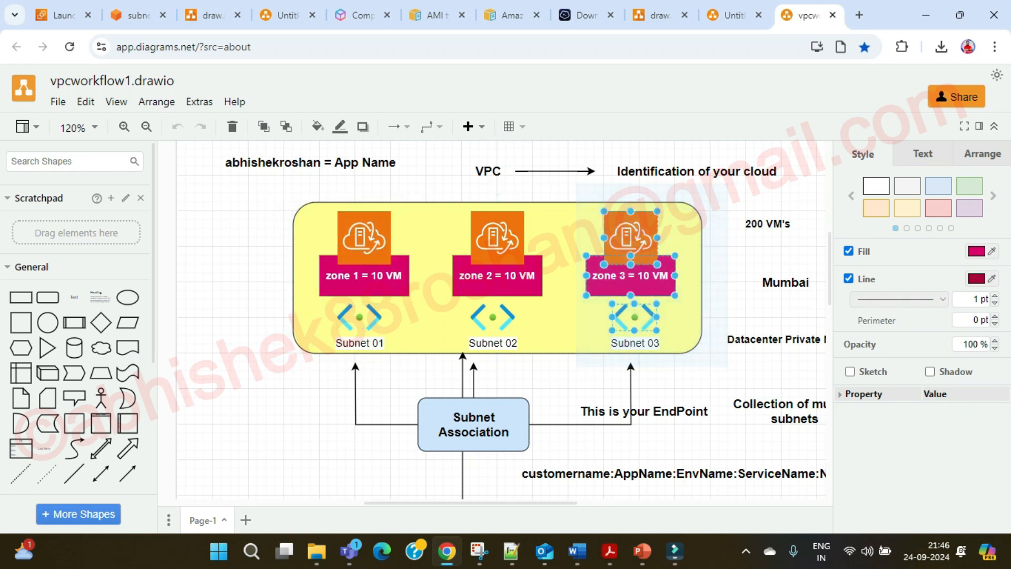
drag(242, 180, 443, 364)
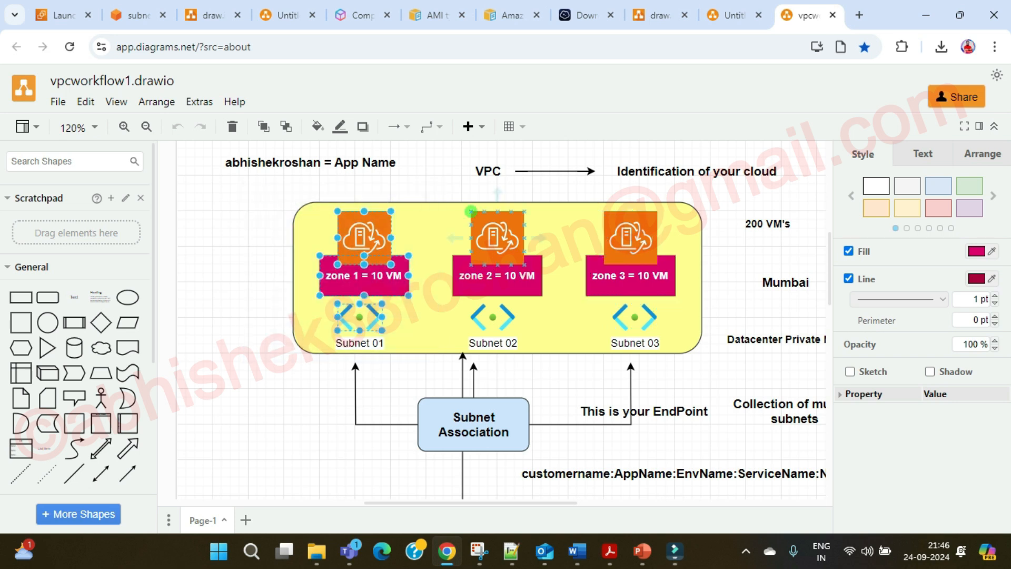
click(443, 364)
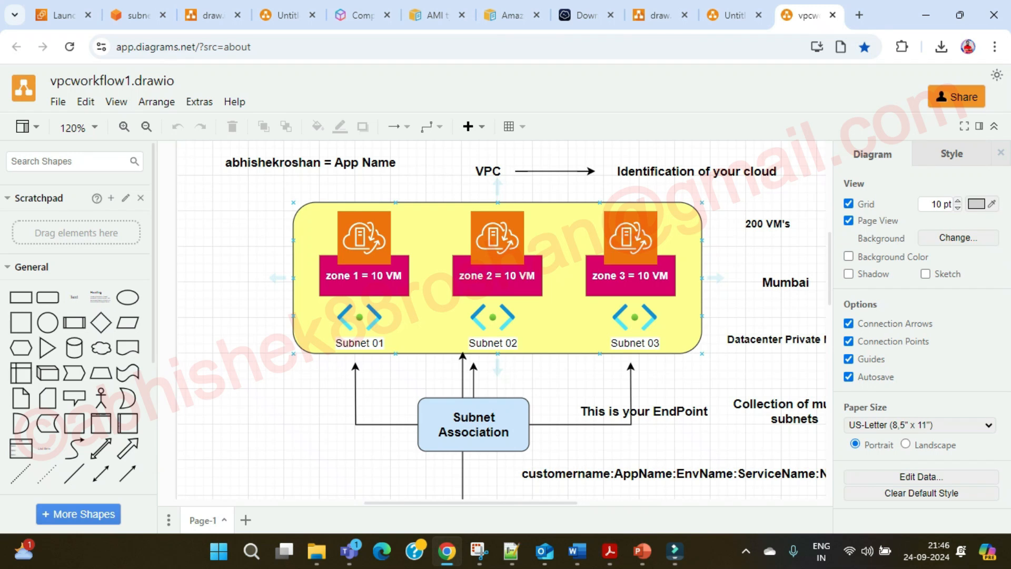
Copy the ibm:yt:qa:linux:01 line from Notepad++ and paste it as the instance Name.
key(alt+Tab)
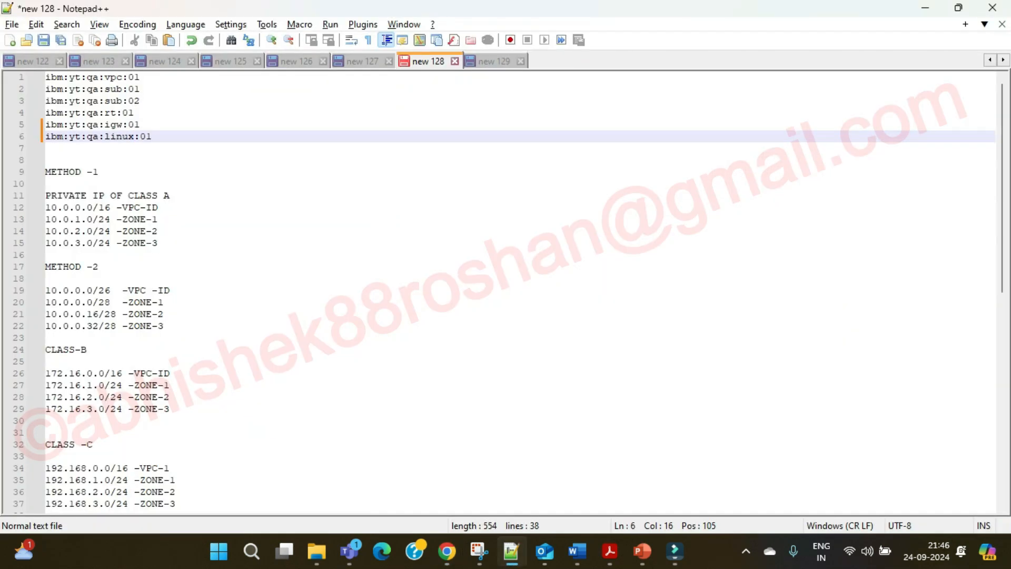
key(End)
key(shift+Home)
key(ctrl+c)
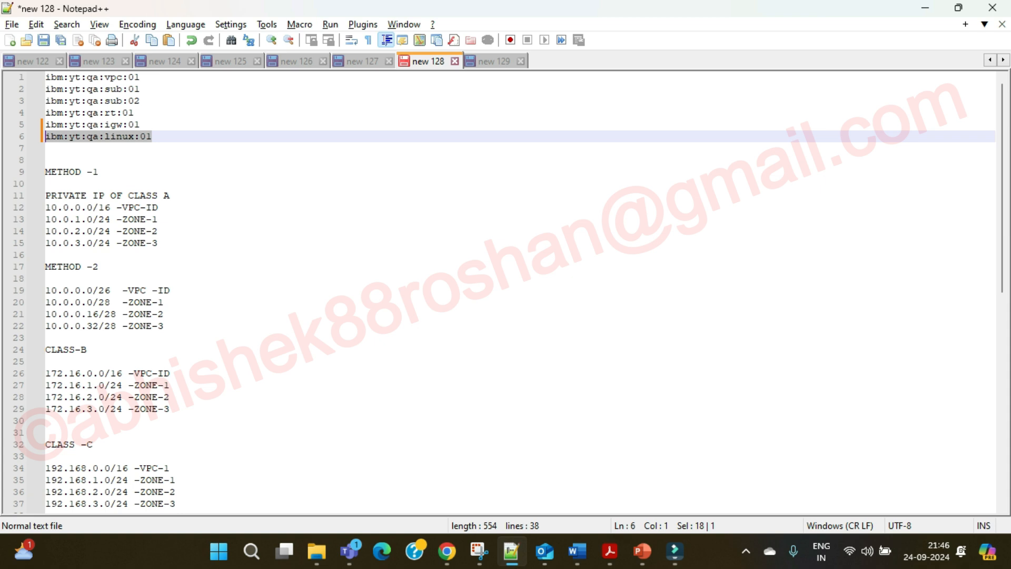
key(alt+Tab)
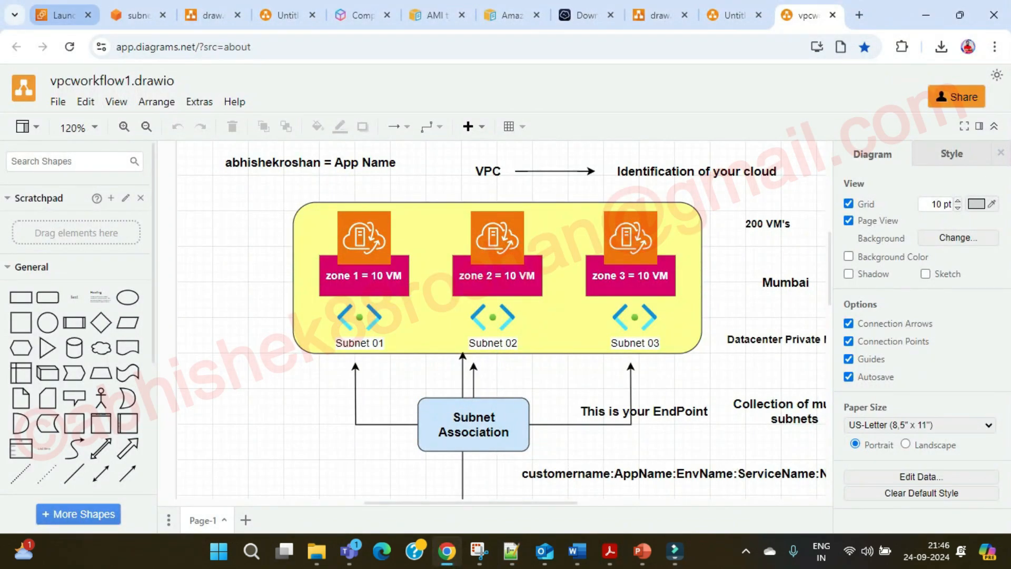
click(63, 15)
key(ctrl+v)
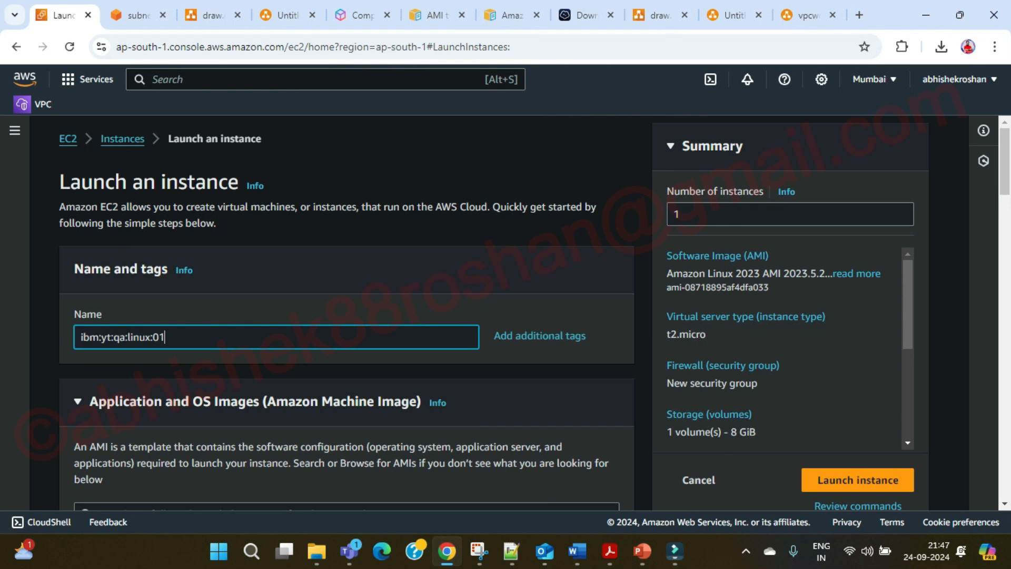
scroll(346, 316, down, 3)
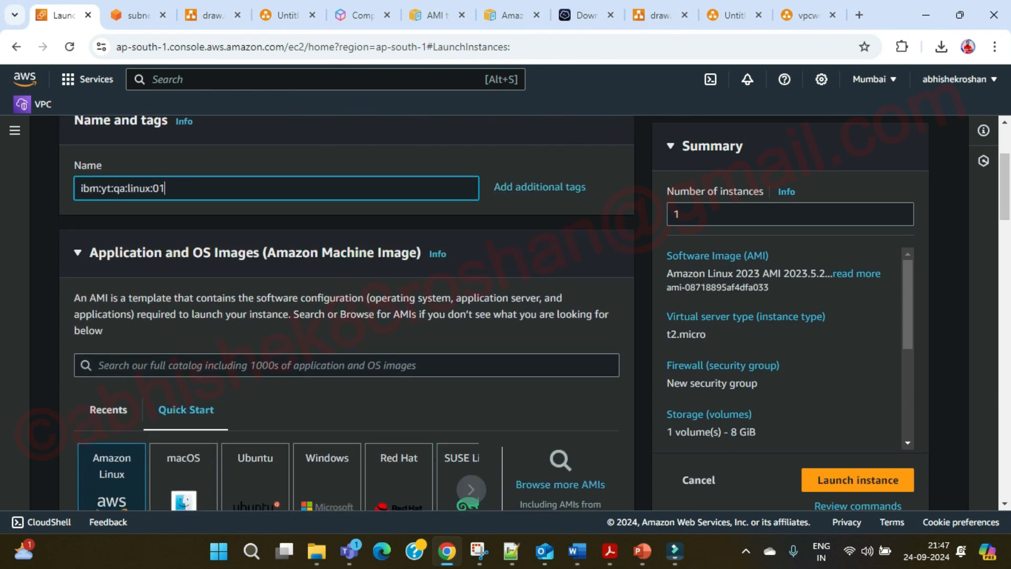
scroll(347, 316, down, 1)
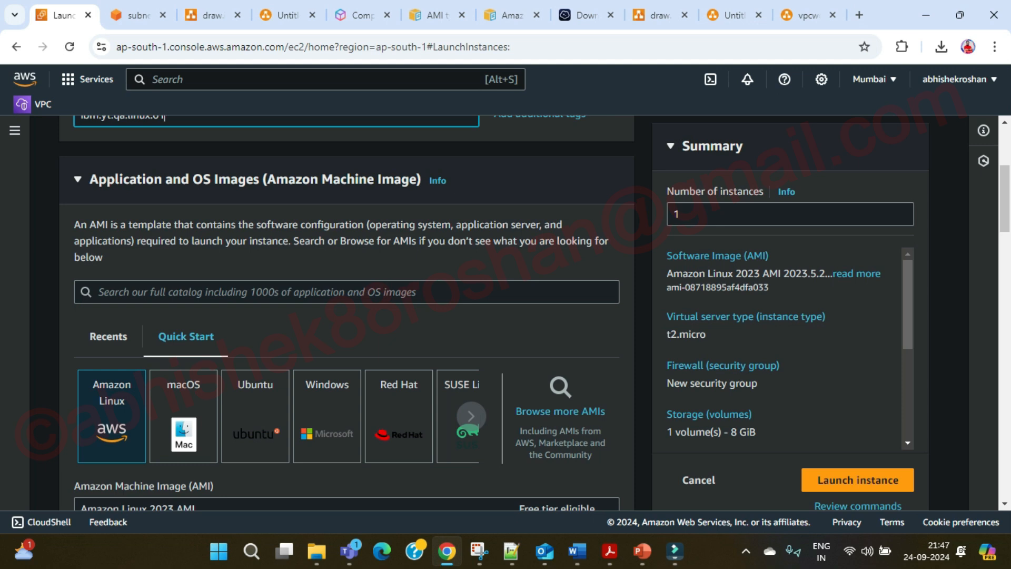
Open the full AMI catalog and scroll through the Quick Start images.
click(560, 411)
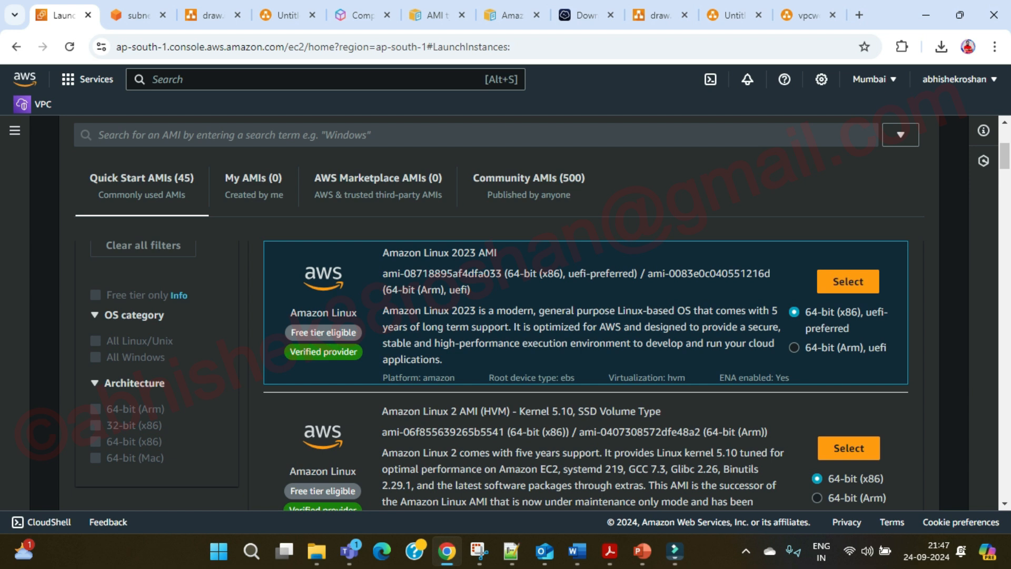
scroll(585, 368, down, 5)
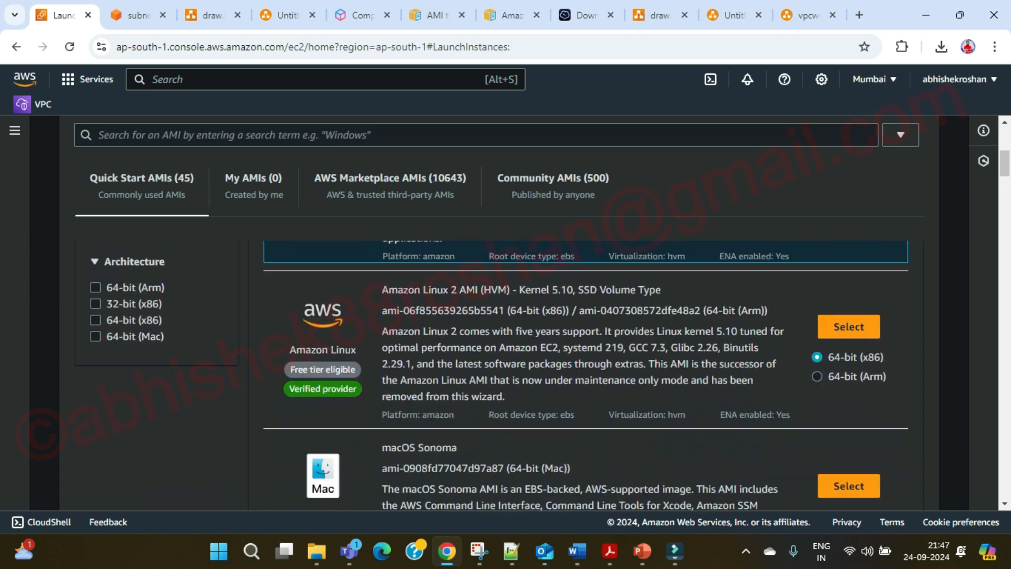
scroll(585, 369, down, 2)
scroll(585, 369, up, 7)
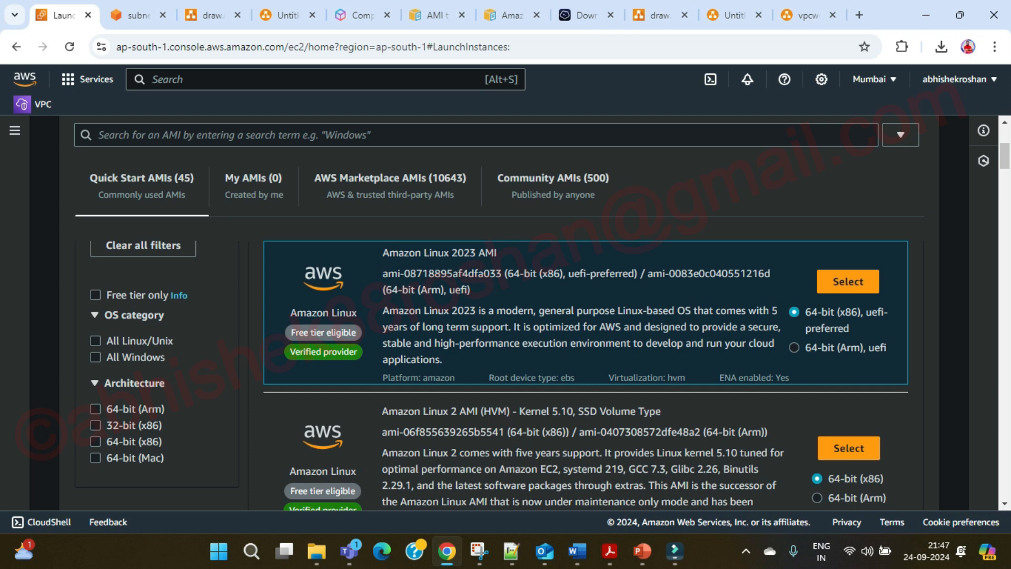
scroll(586, 375, down, 1)
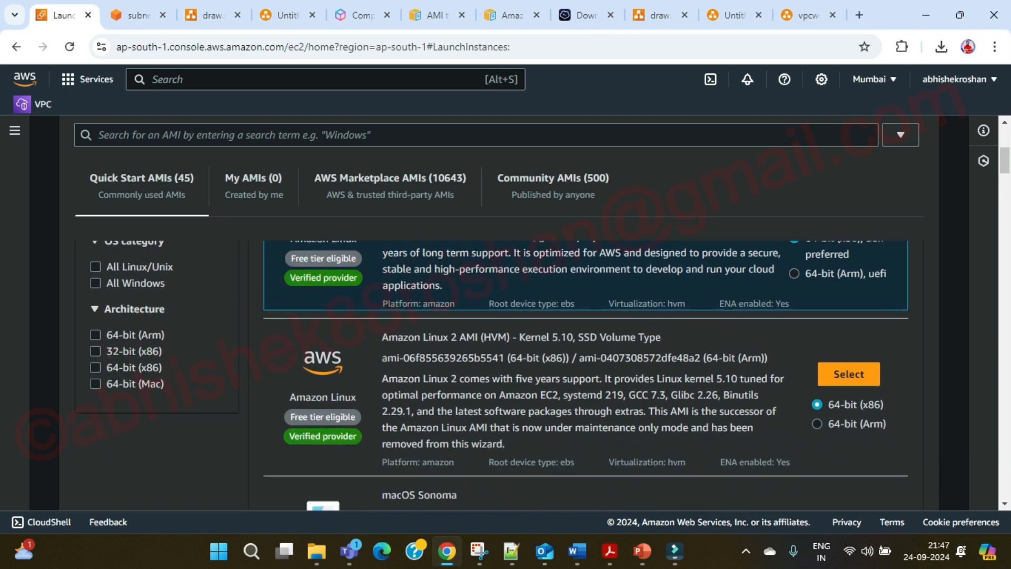
scroll(585, 375, up, 4)
scroll(585, 375, down, 1)
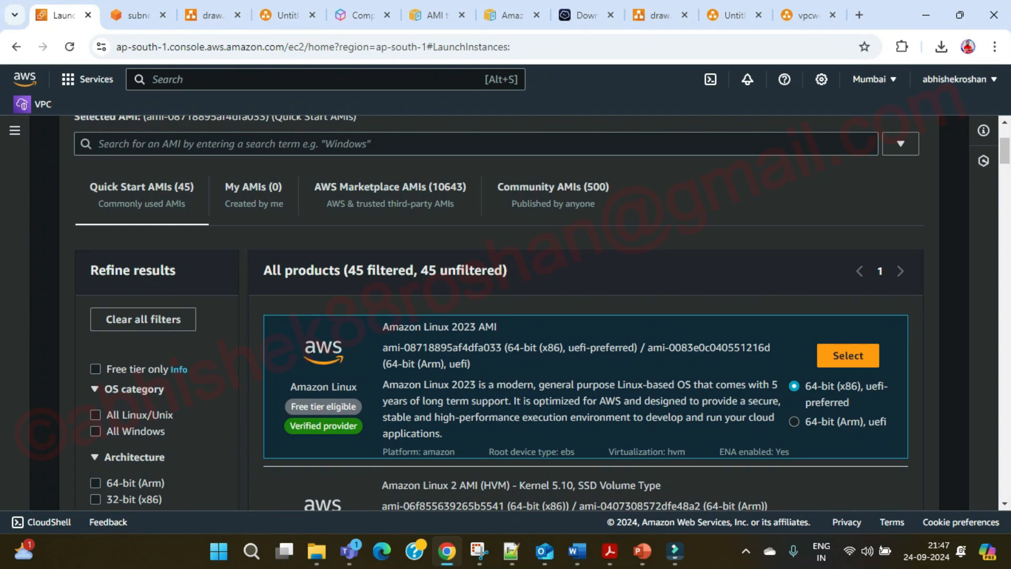
scroll(586, 375, down, 10)
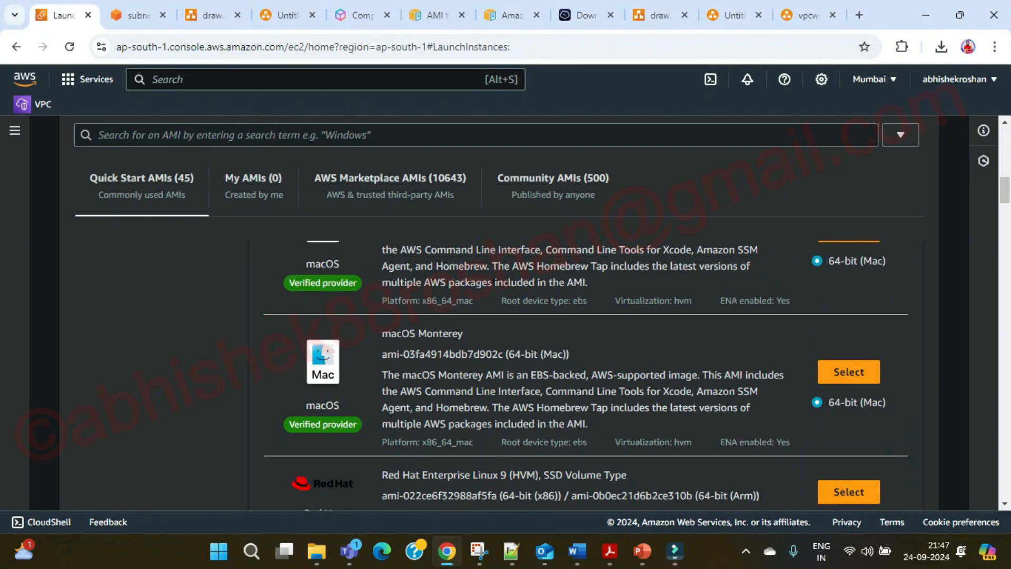
scroll(586, 375, down, 4)
scroll(586, 375, up, 8)
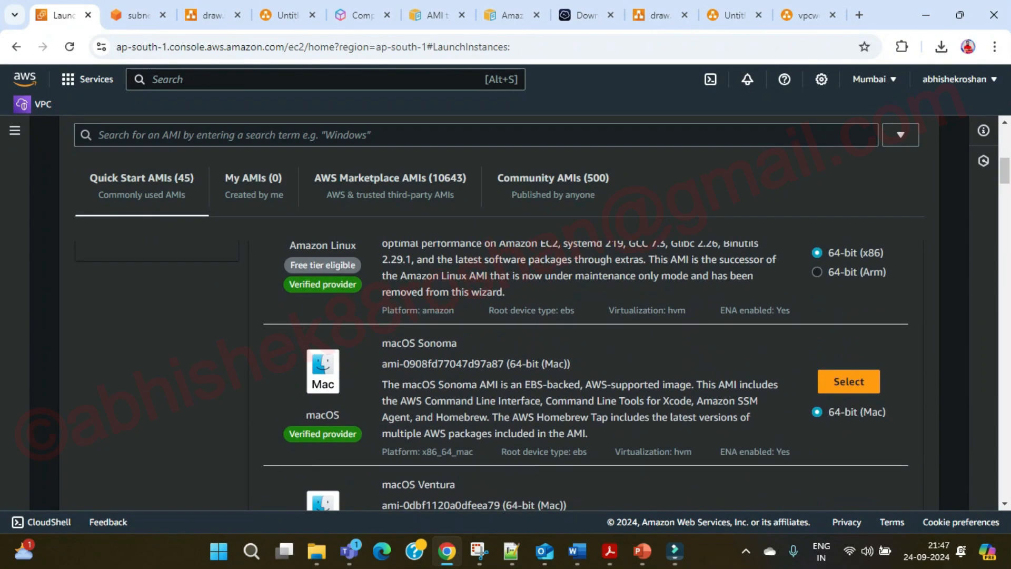
scroll(586, 375, up, 5)
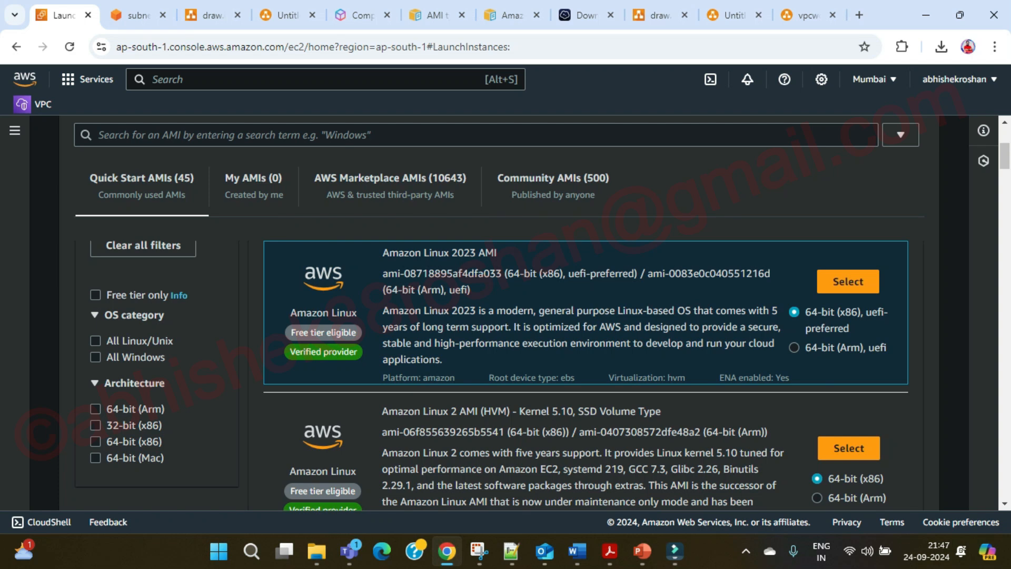
scroll(582, 232, down, 5)
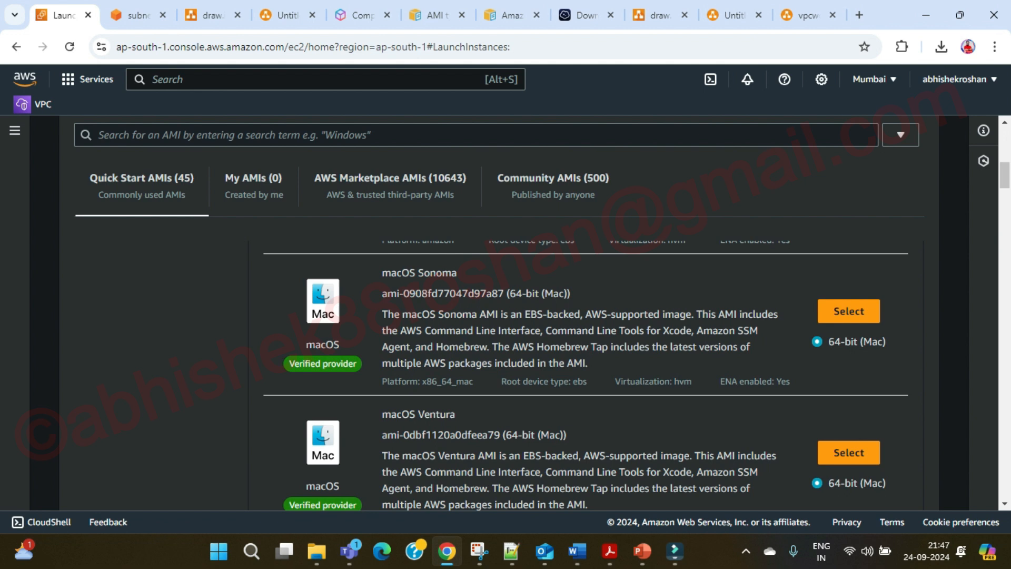
scroll(590, 369, up, 3)
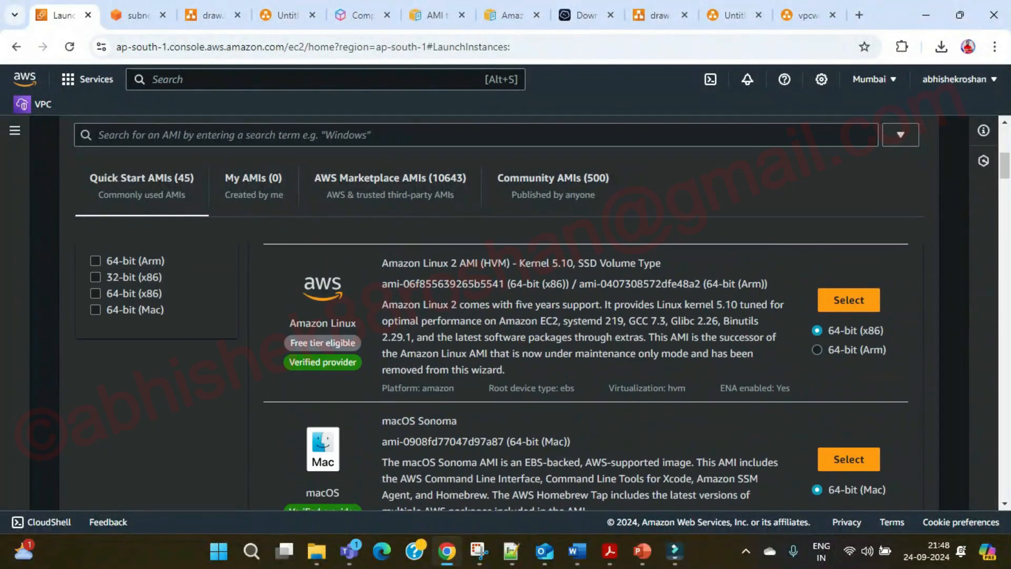
Show the My AMIs tab, which lists no images owned by this account.
click(254, 186)
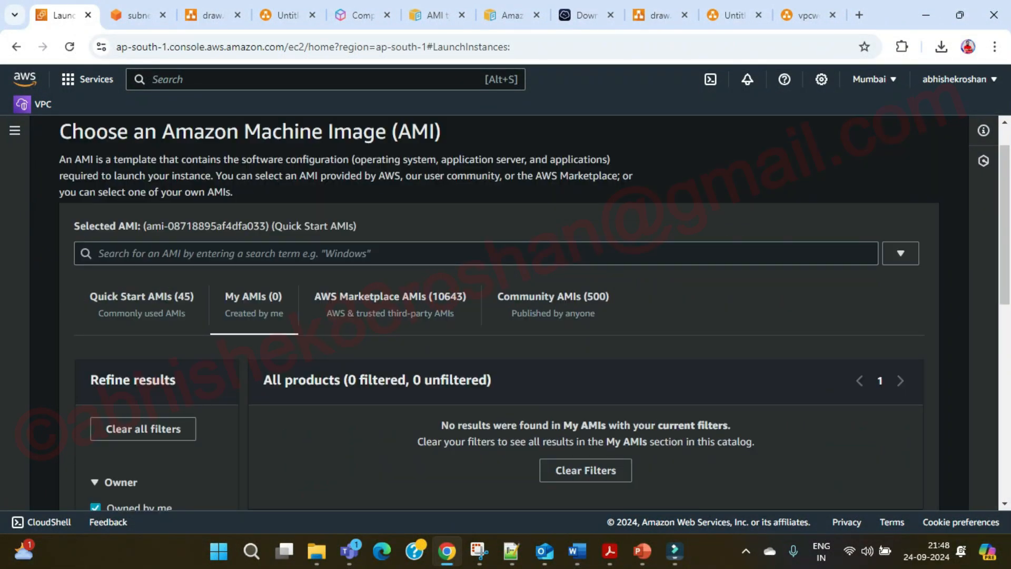
scroll(534, 313, down, 2)
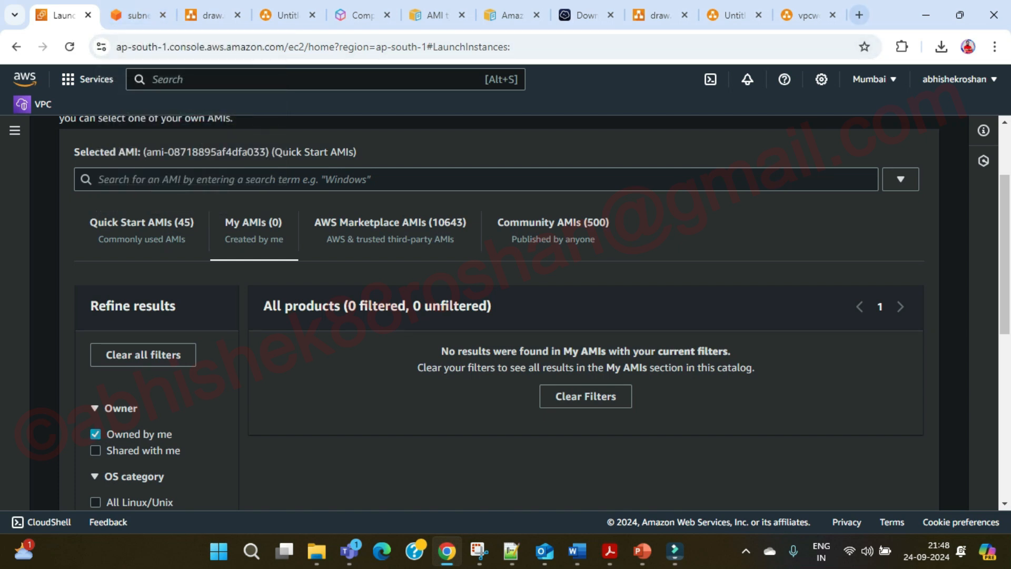
click(860, 14)
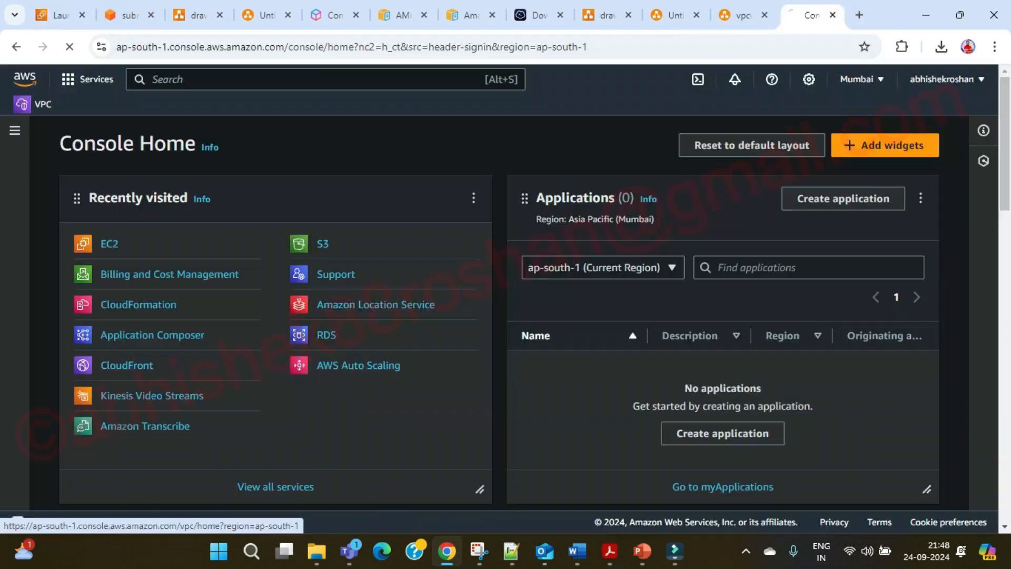
Select VPC ibm:yt:qa:vpc:01, then subnet ibm:yt:qa:sub:02 in the Subnets list.
click(37, 104)
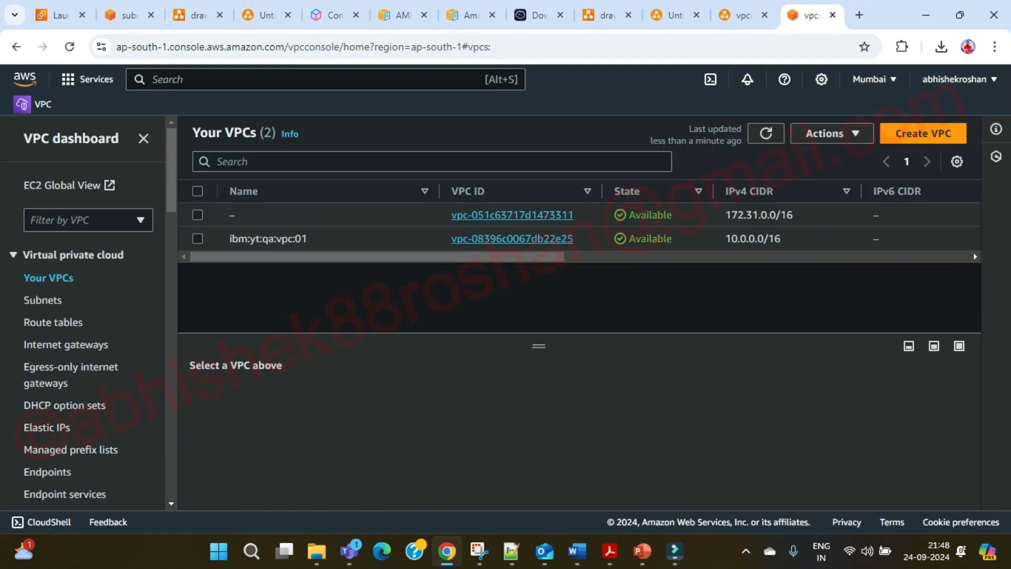
click(198, 239)
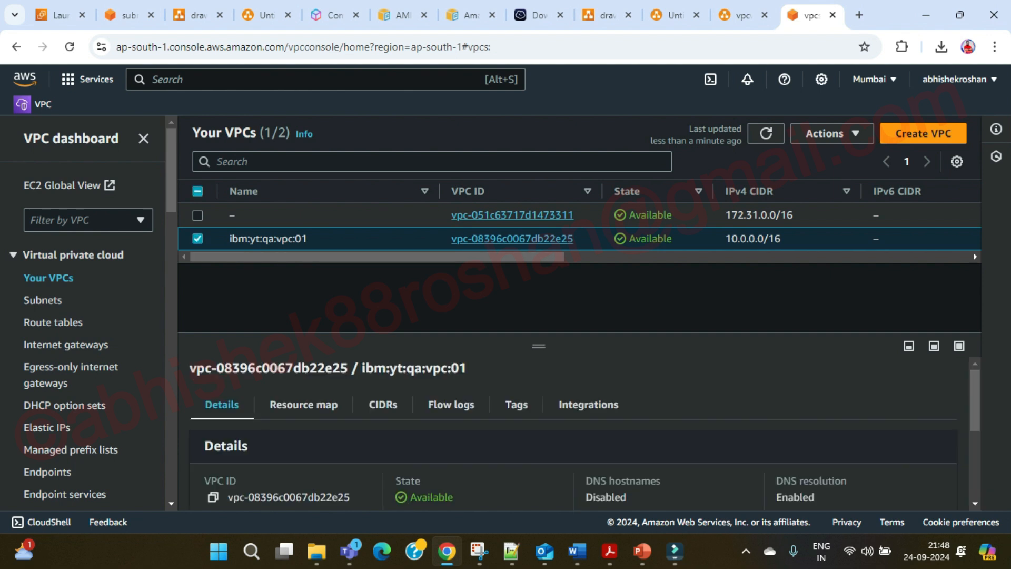
click(43, 299)
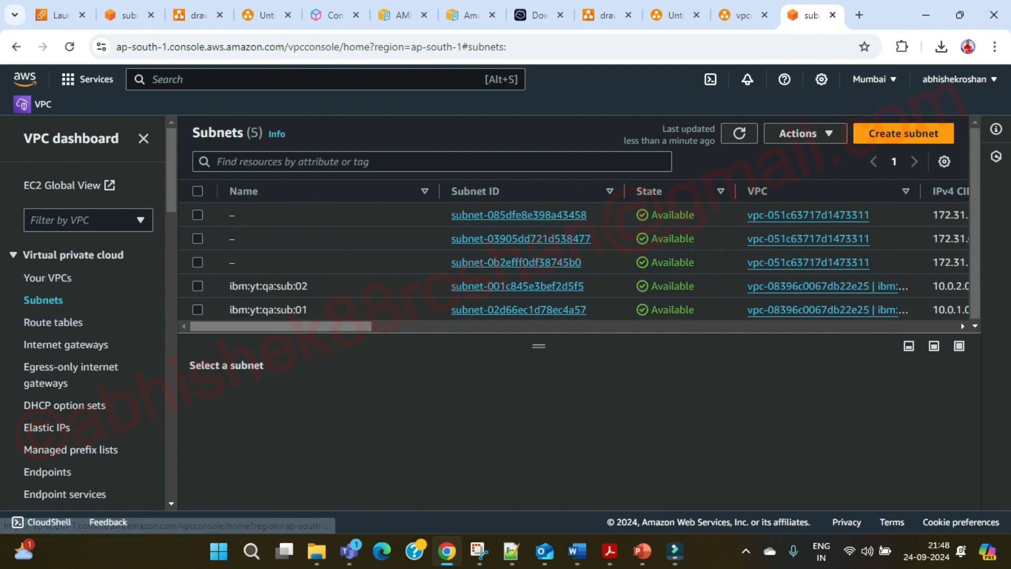
click(197, 287)
drag(263, 327, 462, 326)
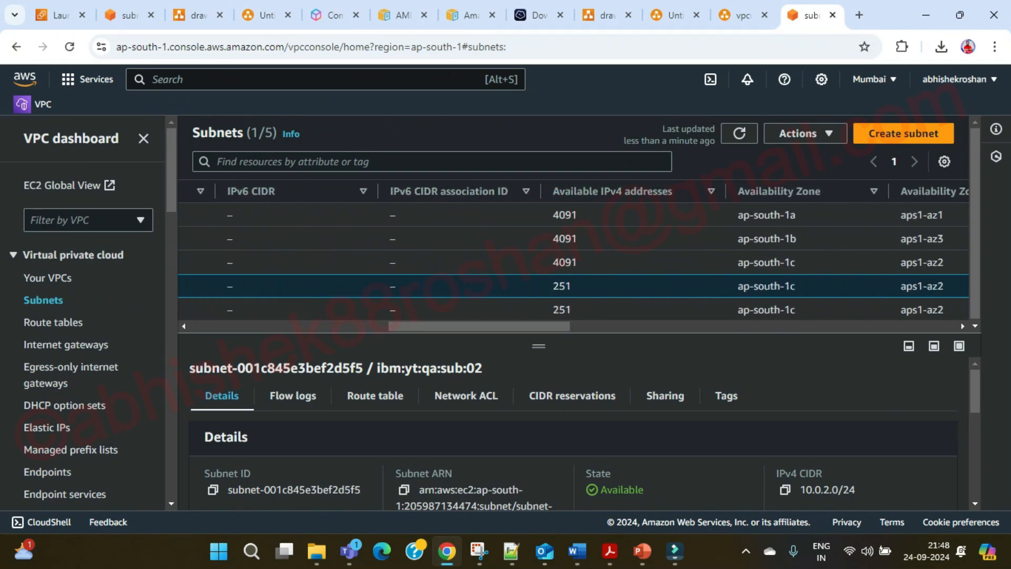
Highlight subnet ibm:yt:qa:sub:02's 251 available addresses and its 10.0.2.0/24 range.
double_click(562, 286)
scroll(574, 433, down, 2)
scroll(574, 433, up, 1)
scroll(574, 433, down, 2)
scroll(574, 433, up, 2)
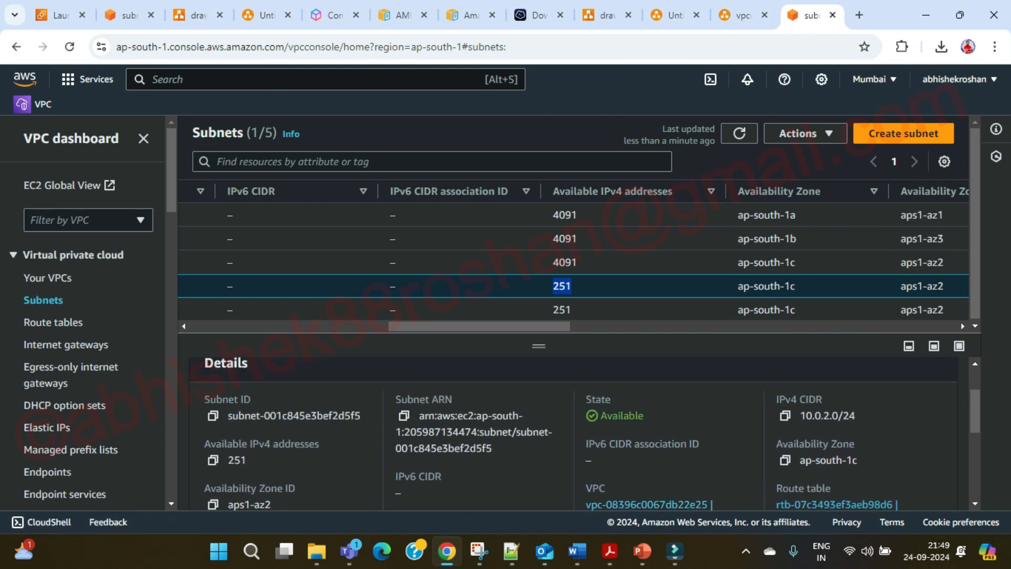
drag(855, 416, 800, 416)
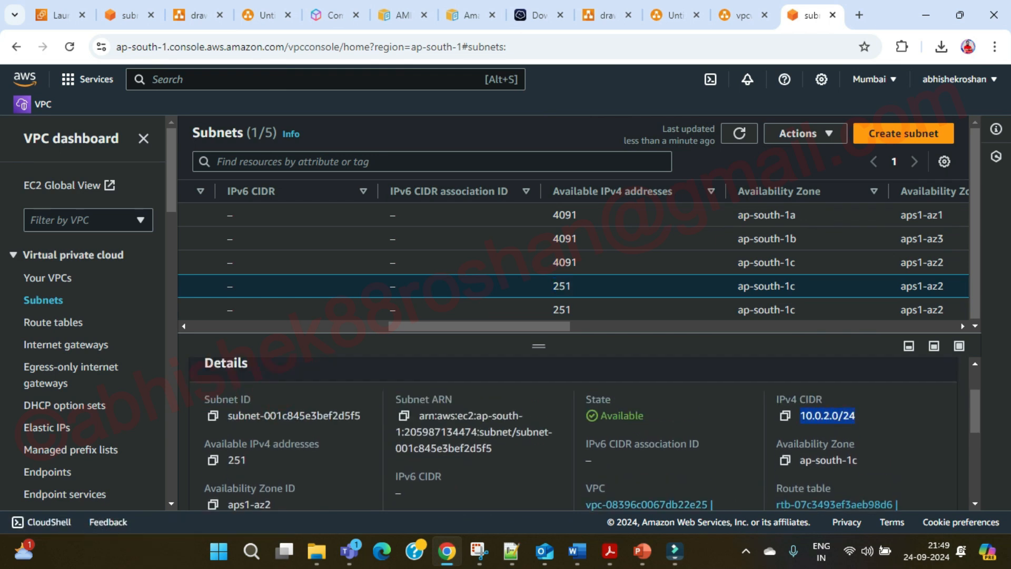
click(822, 417)
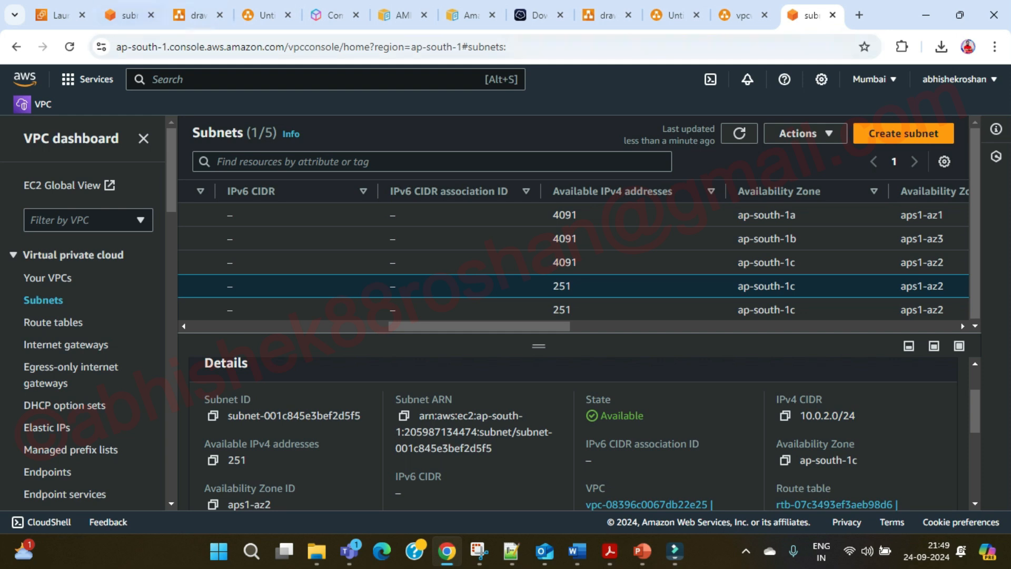
click(59, 15)
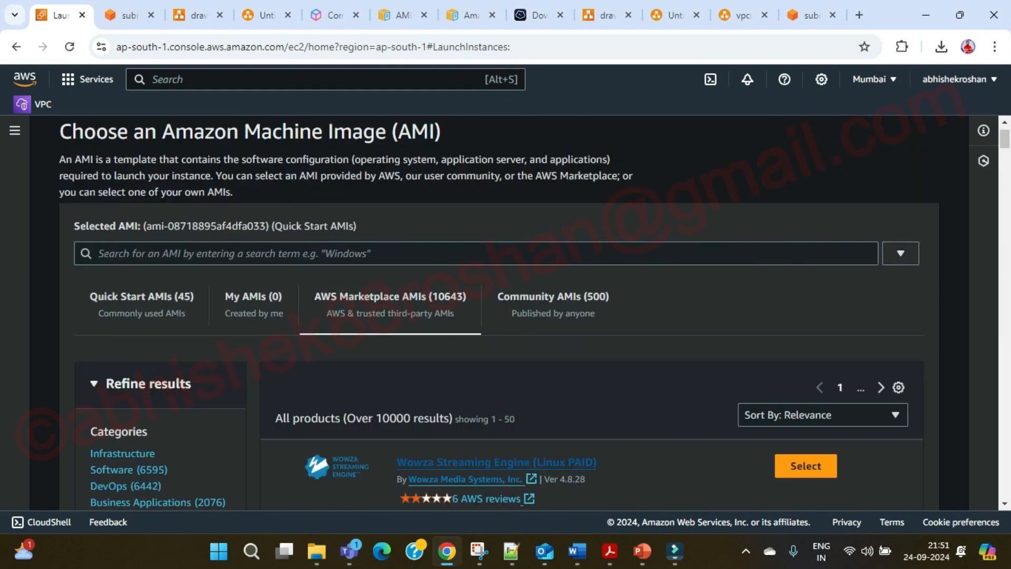
Scroll through the AWS Marketplace and Community AMI listings in the catalog.
scroll(499, 314, down, 3)
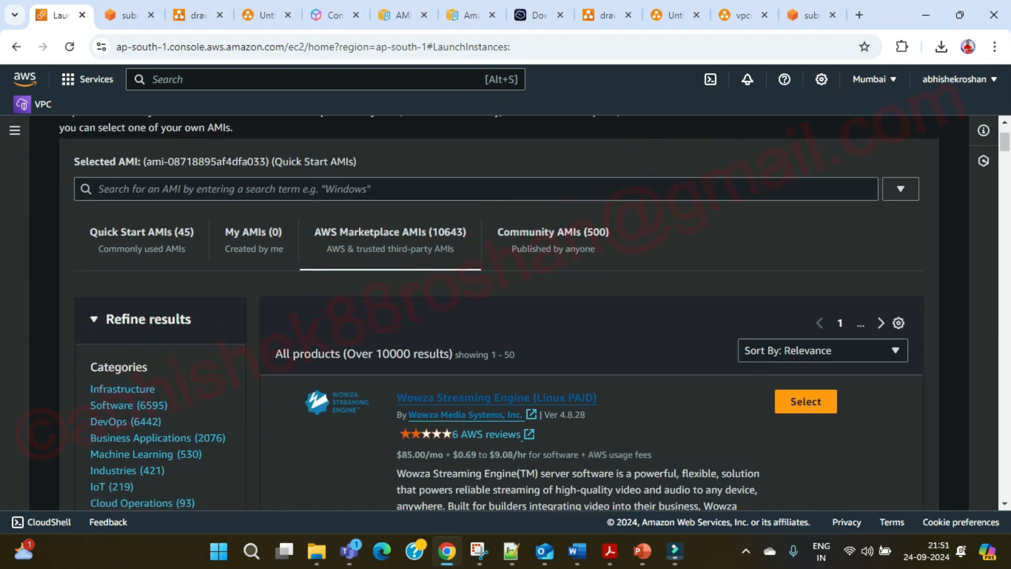
scroll(500, 375, down, 3)
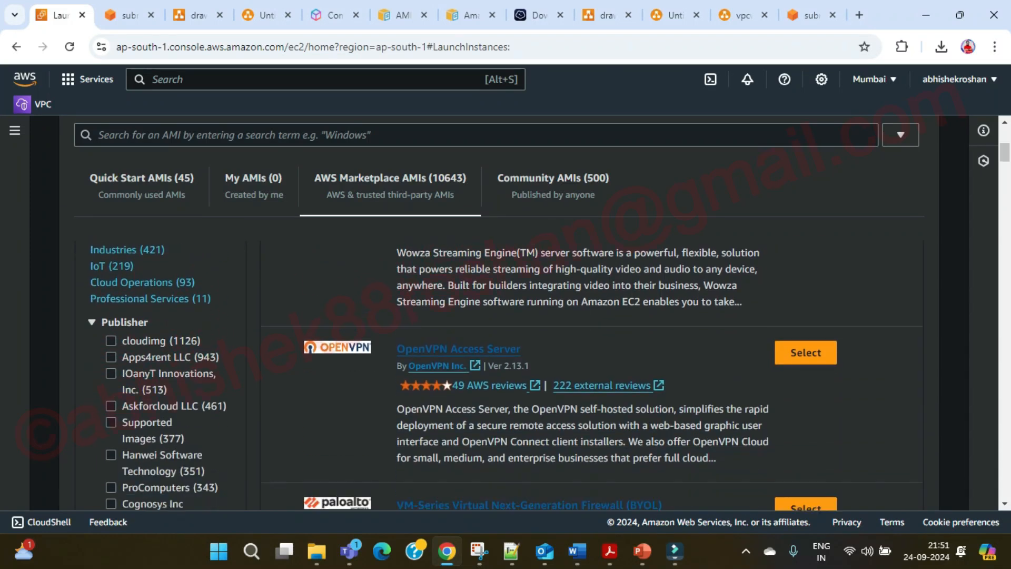
scroll(499, 375, down, 2)
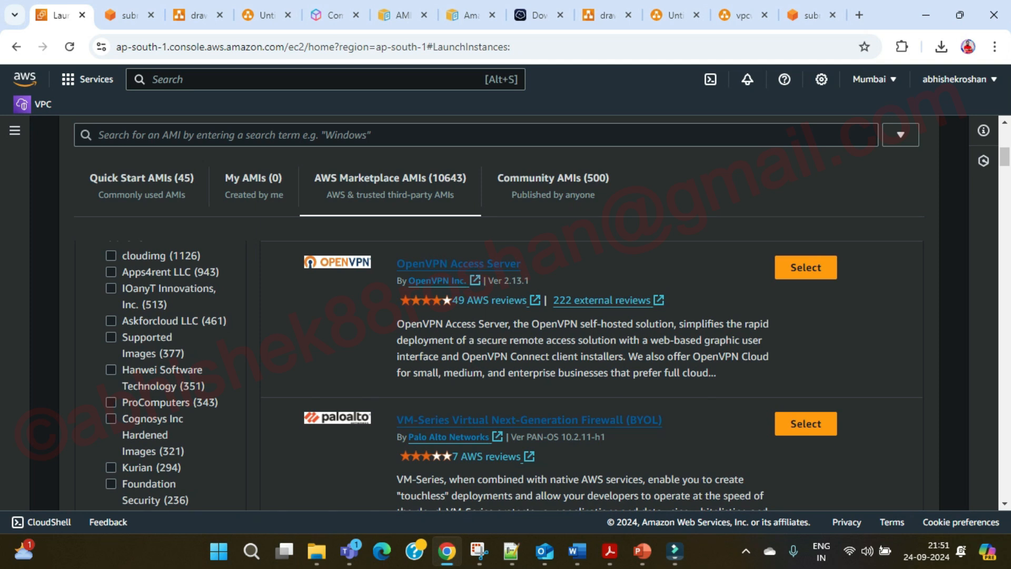
scroll(499, 375, up, 1)
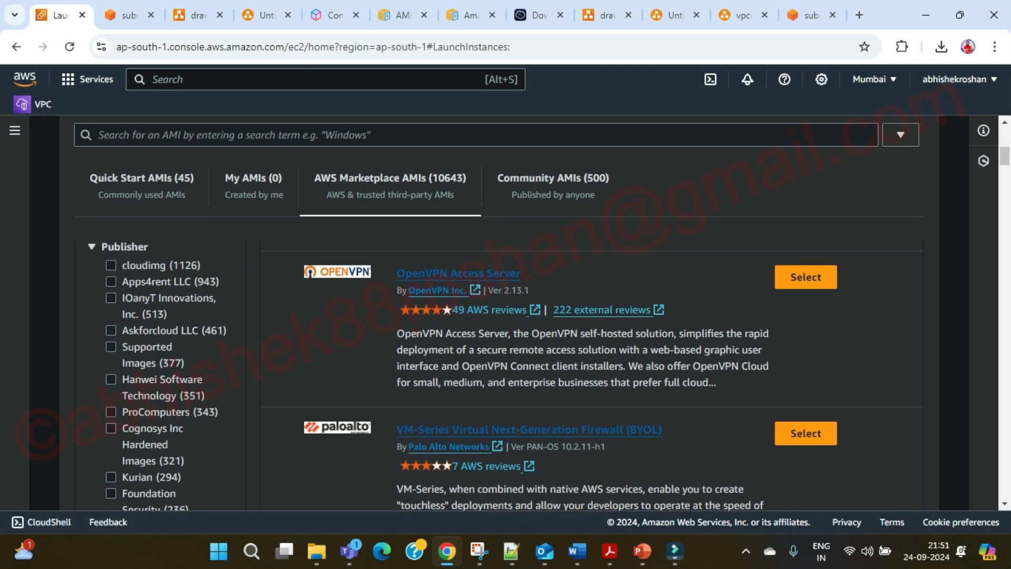
scroll(500, 375, up, 4)
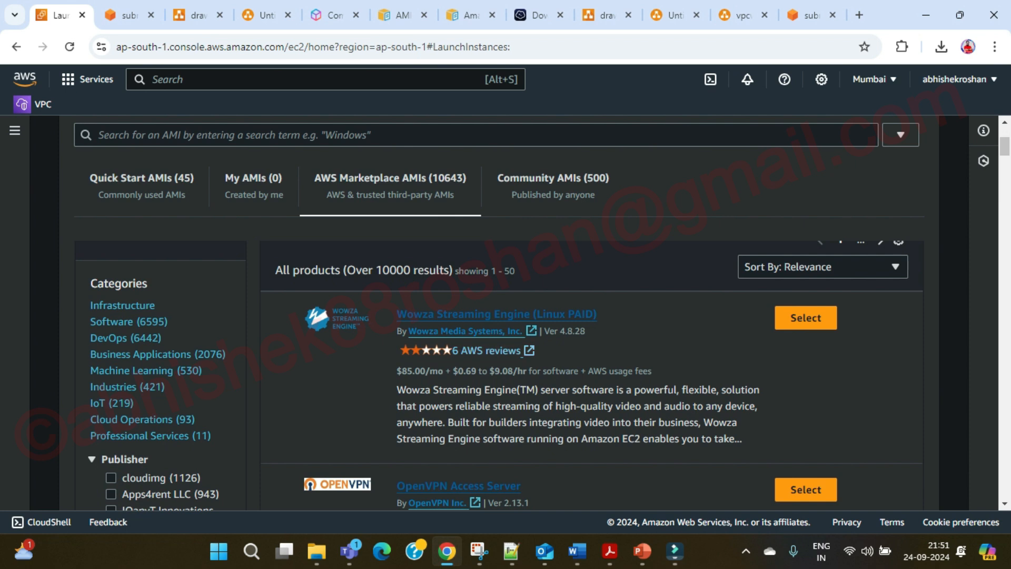
scroll(499, 325, down, 2)
scroll(590, 369, down, 8)
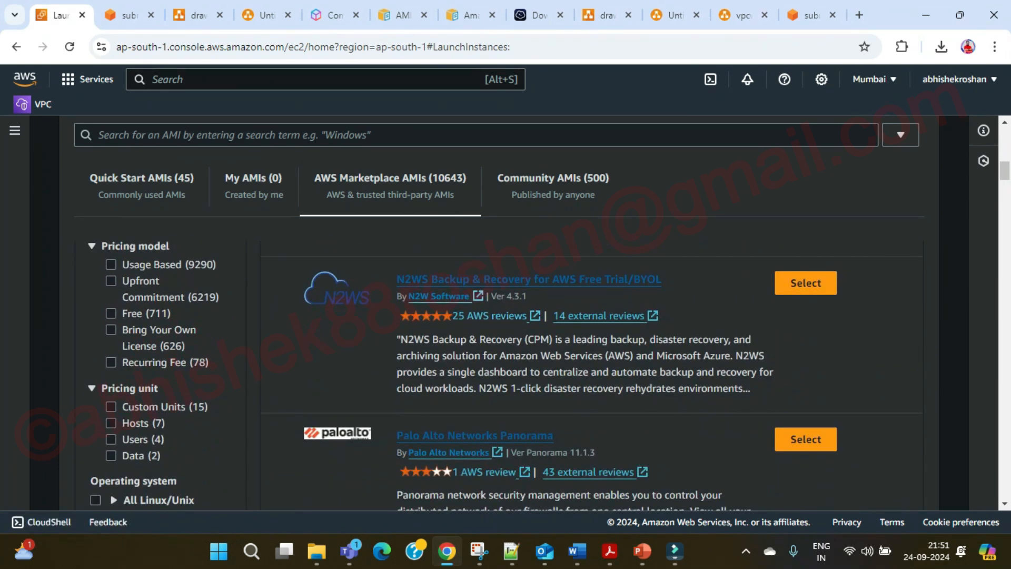
scroll(590, 369, down, 3)
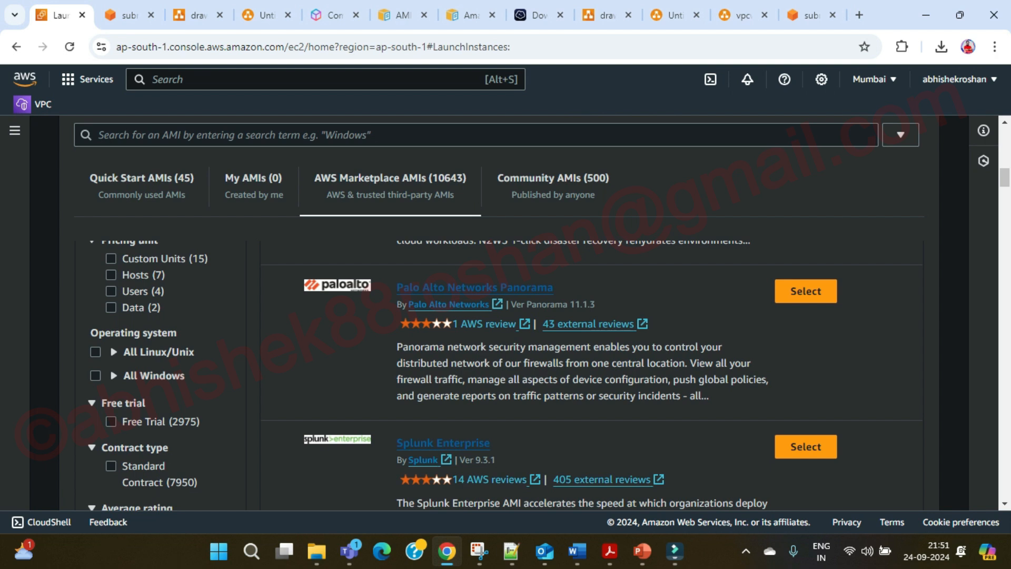
scroll(590, 369, down, 1)
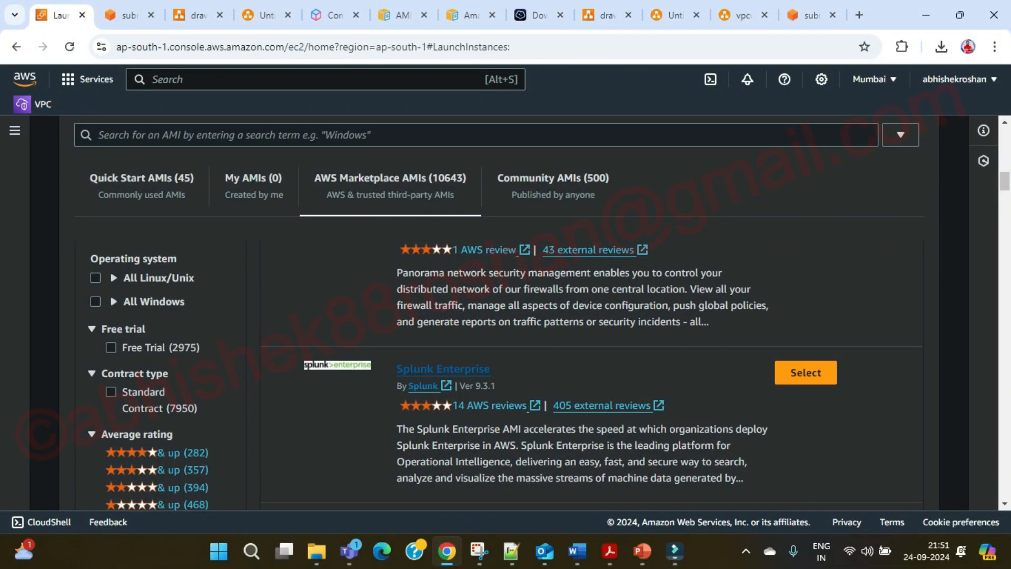
scroll(590, 369, down, 4)
scroll(590, 369, up, 1)
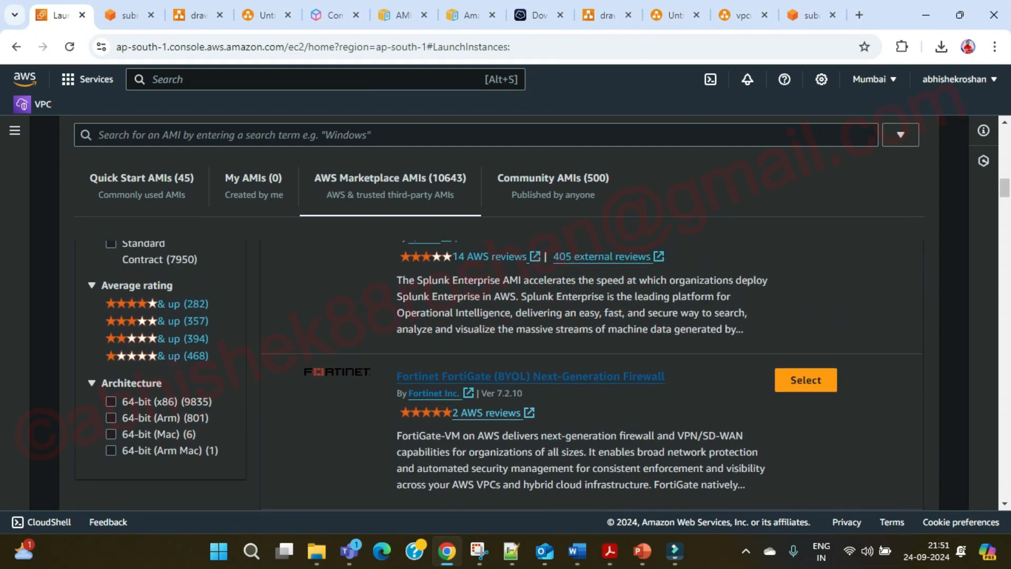
scroll(590, 369, down, 3)
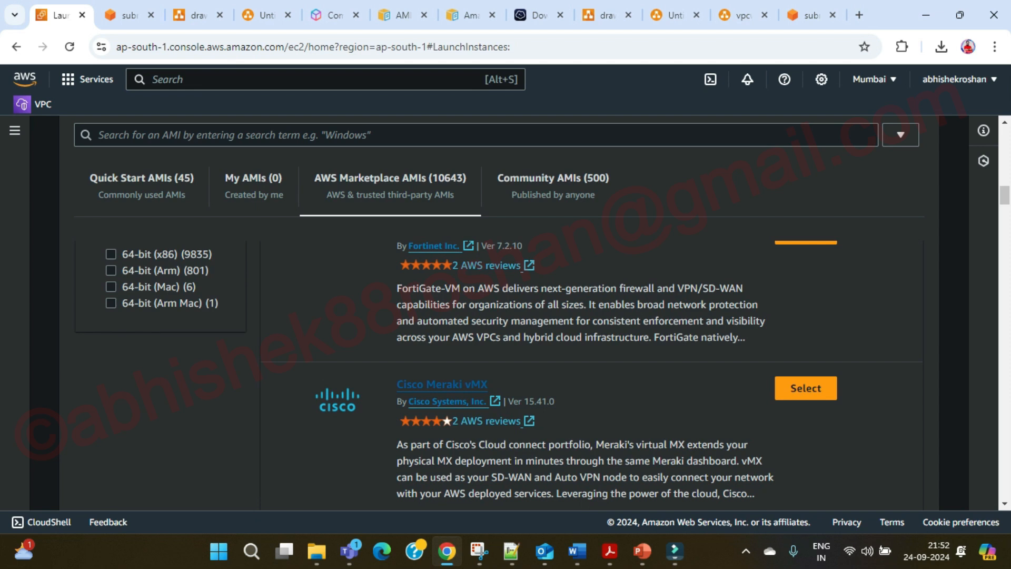
scroll(484, 348, down, 1)
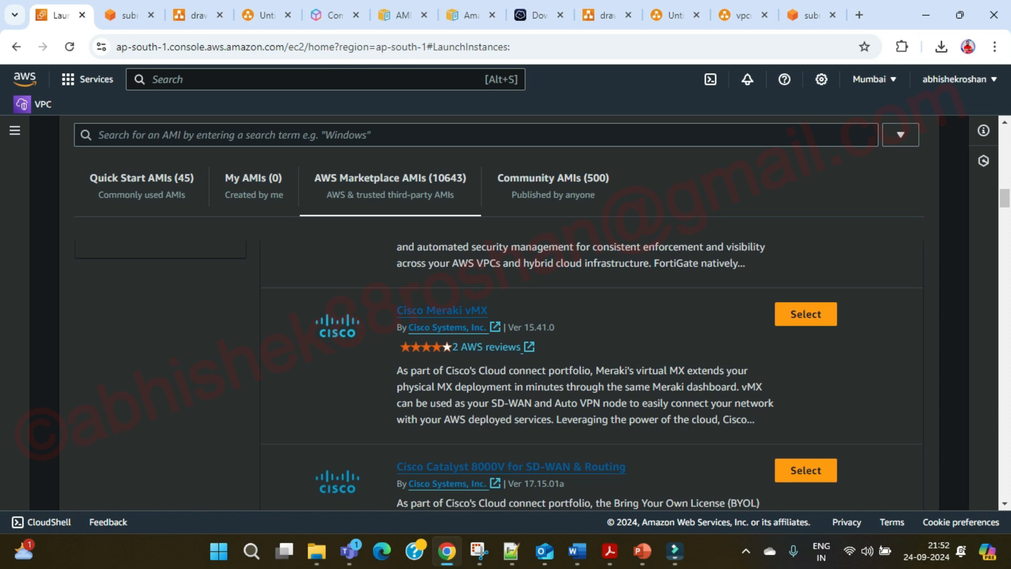
scroll(527, 369, down, 4)
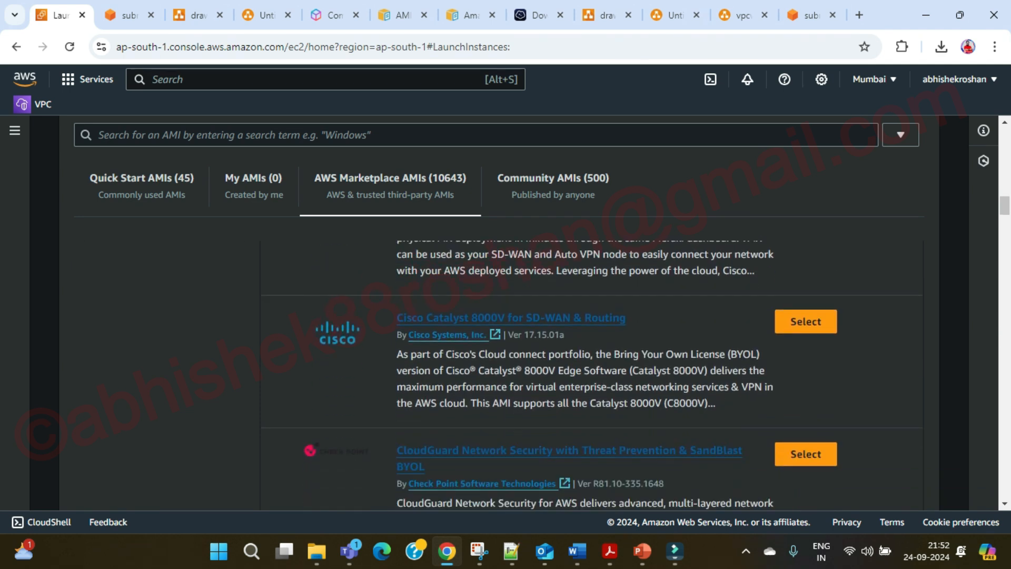
scroll(527, 368, down, 4)
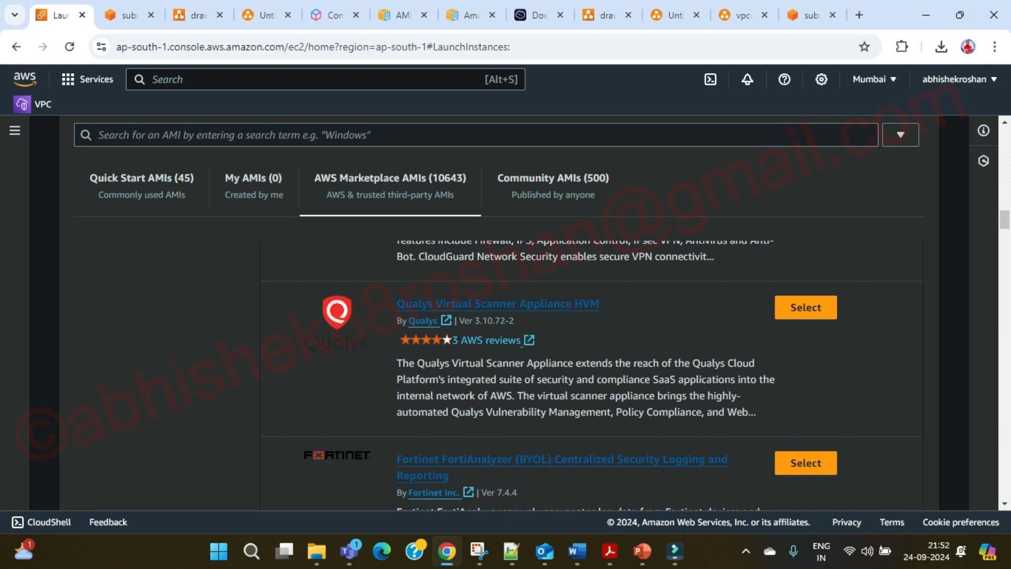
scroll(527, 369, down, 4)
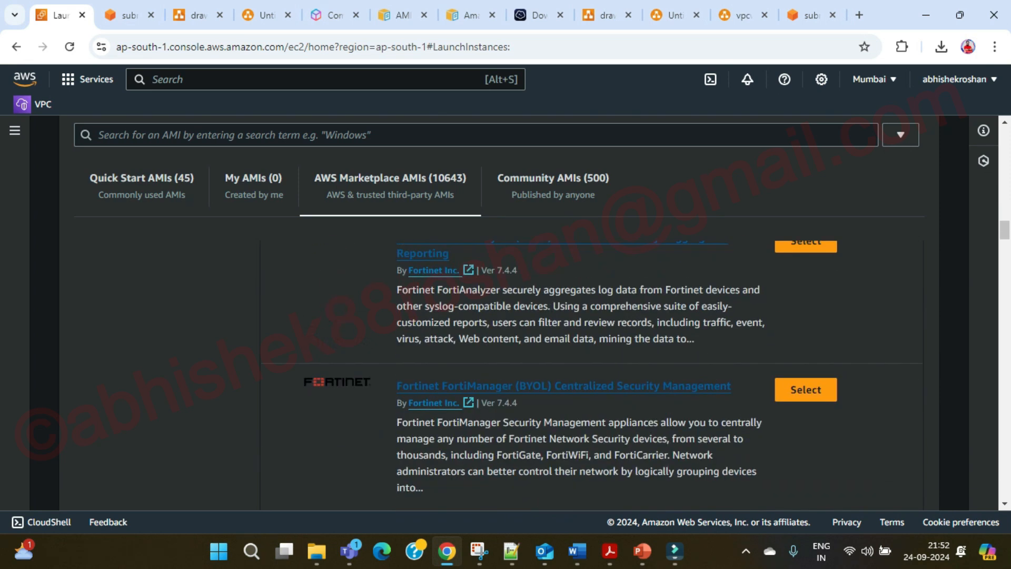
scroll(527, 368, down, 8)
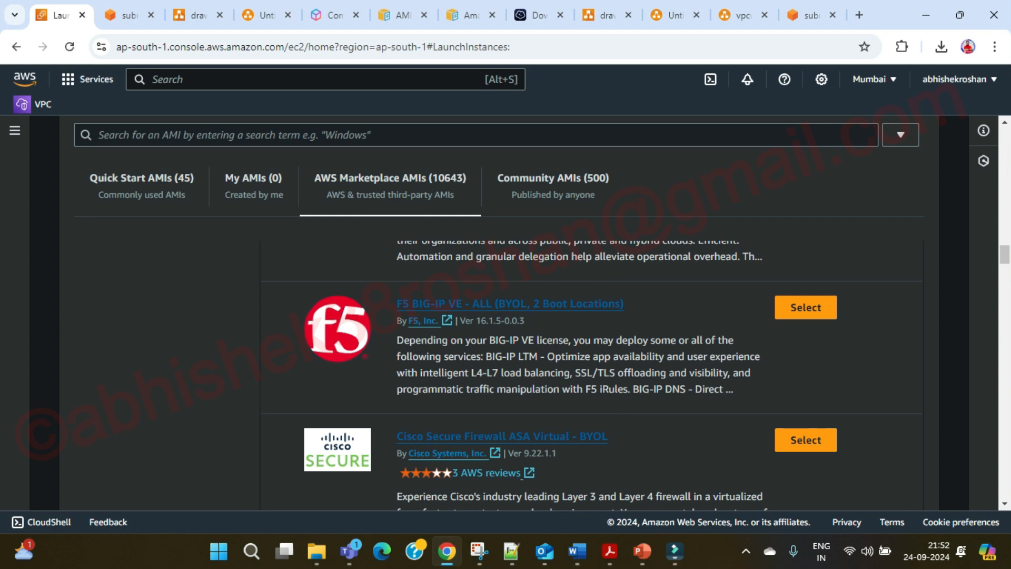
scroll(527, 304, down, 3)
click(553, 179)
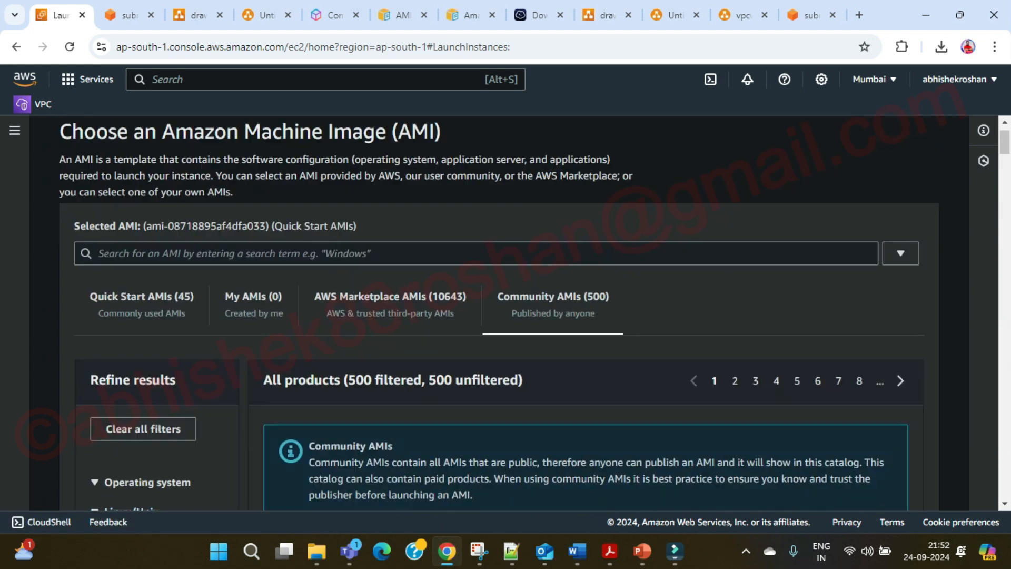
scroll(506, 316, down, 2)
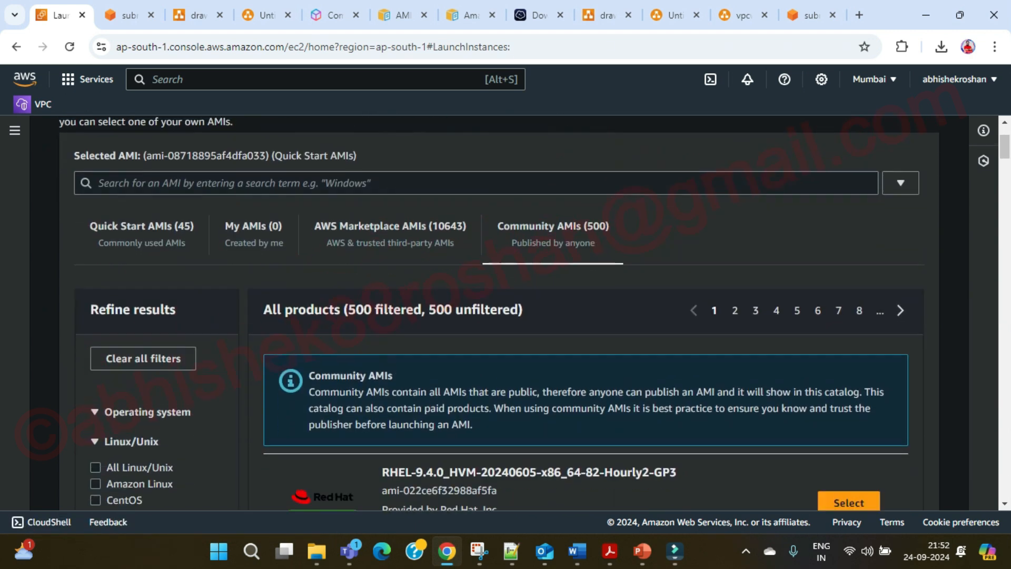
scroll(506, 316, down, 2)
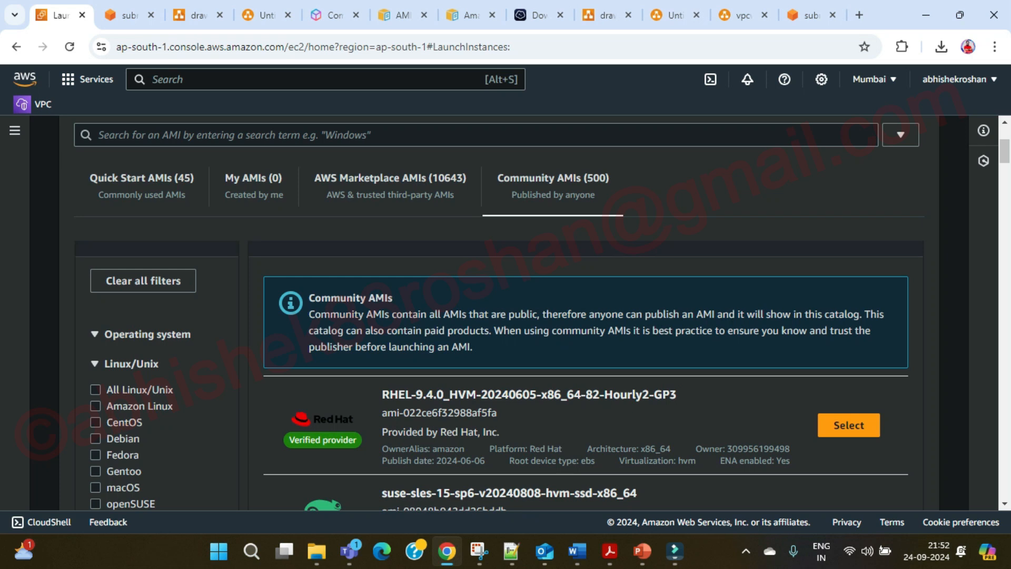
scroll(500, 376, down, 3)
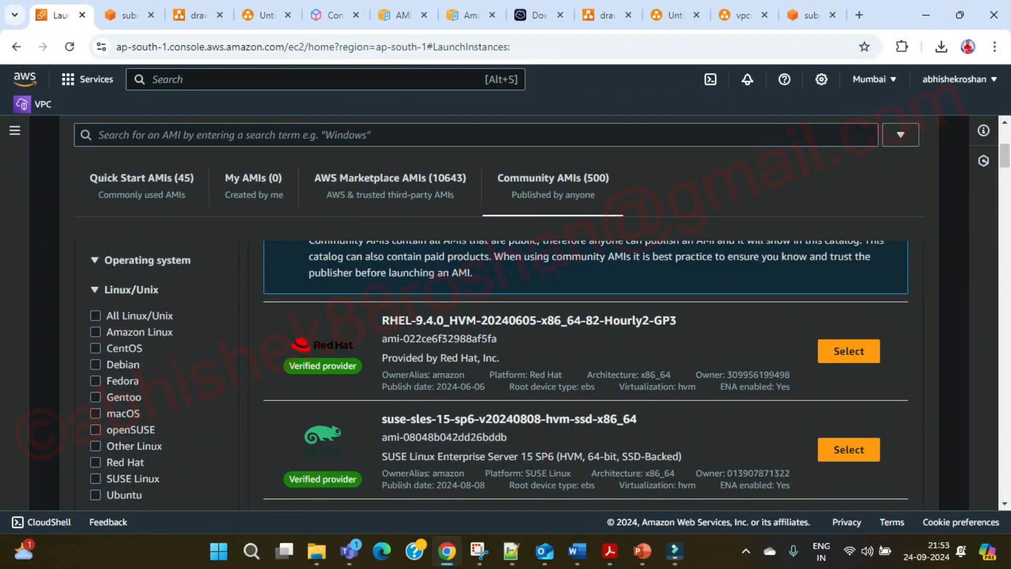
double_click(759, 375)
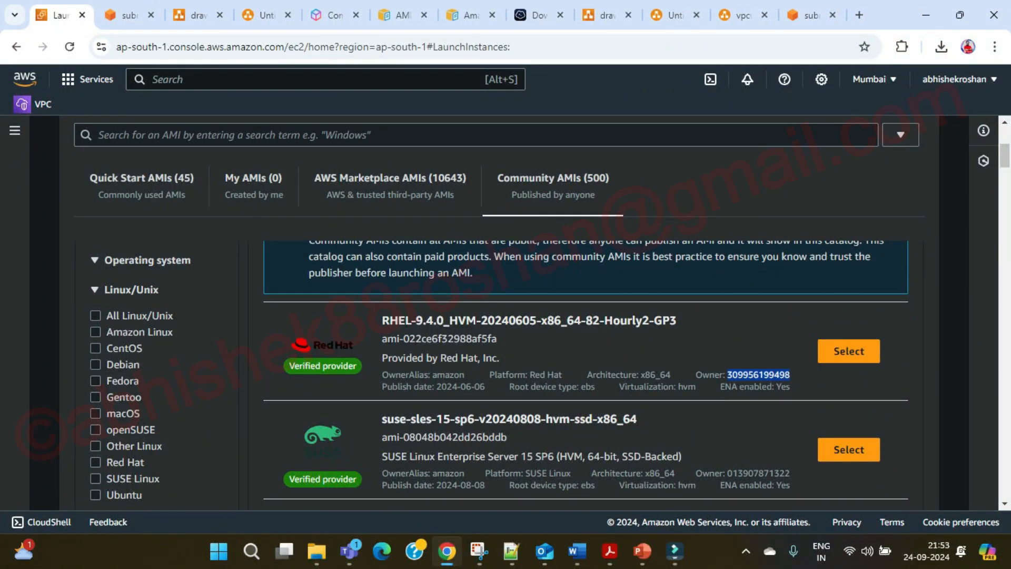
double_click(759, 474)
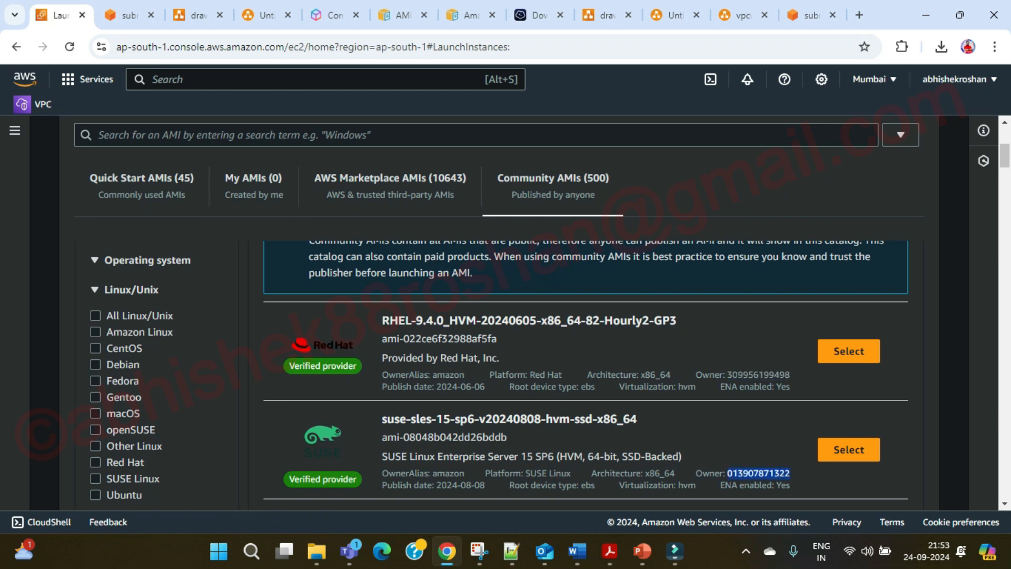
click(759, 474)
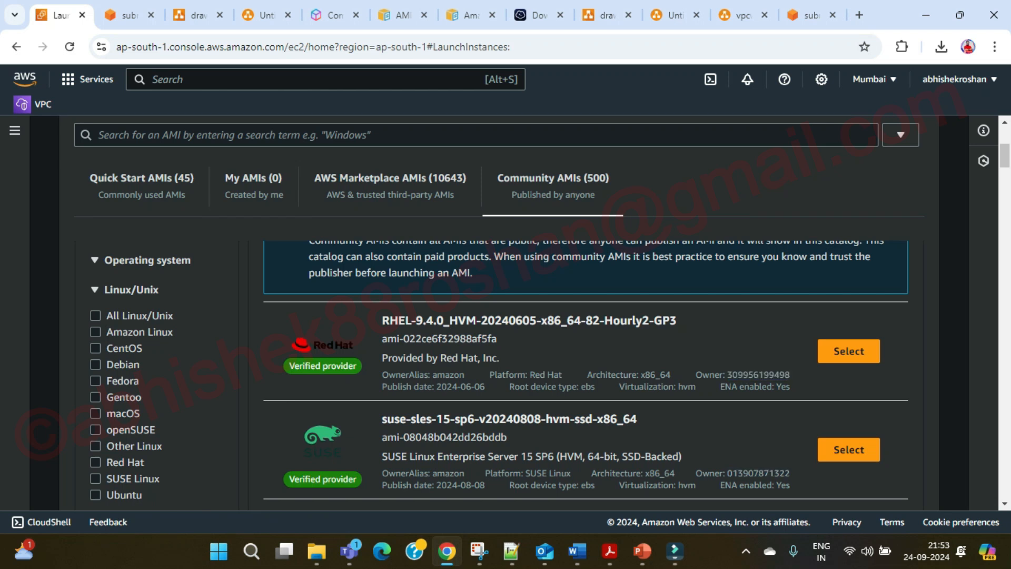
scroll(505, 316, up, 4)
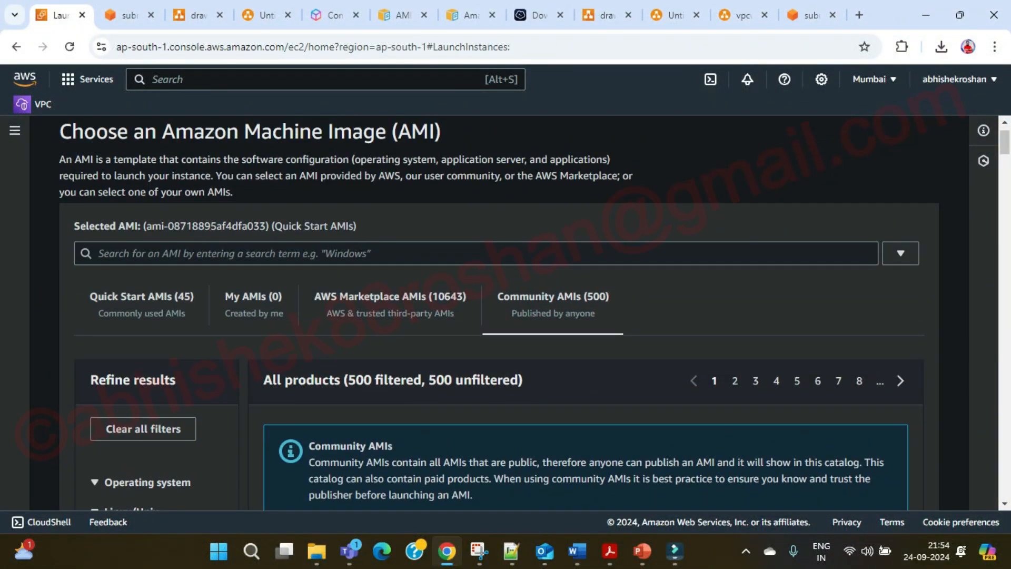
Return to the Quick Start AMIs and scroll down to the Amazon Linux 2 AMI card.
click(142, 304)
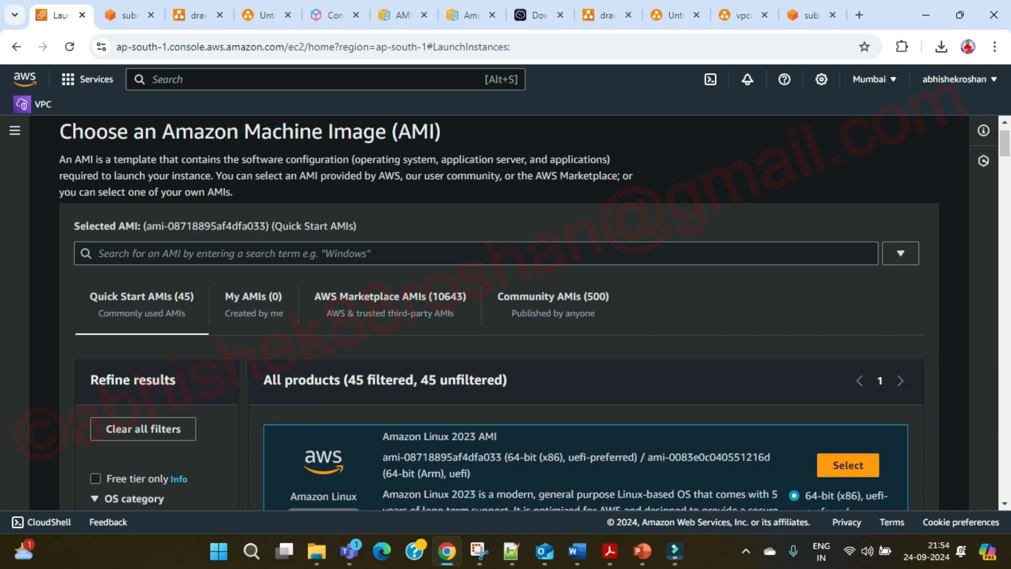
scroll(505, 316, down, 2)
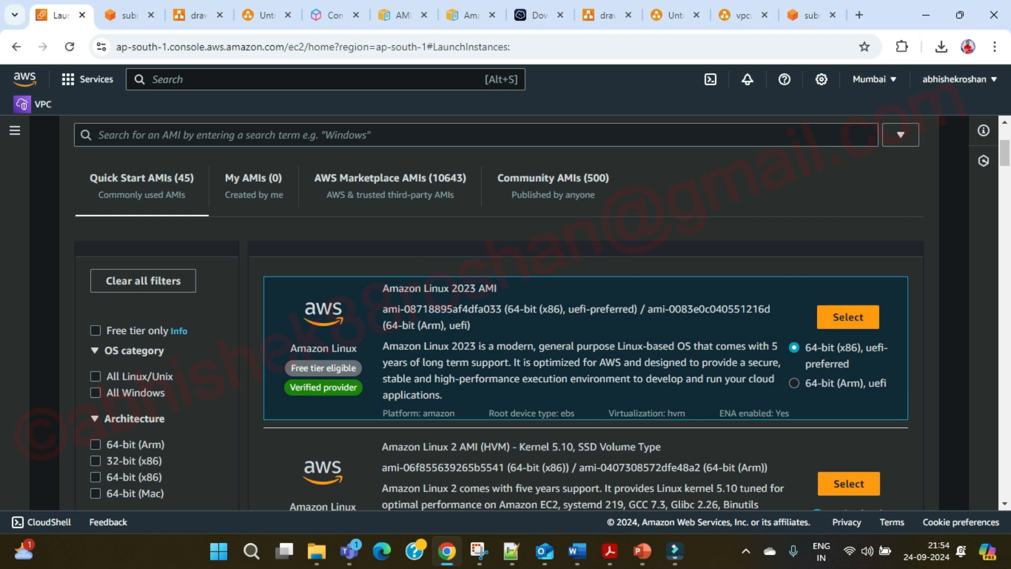
scroll(579, 369, down, 1)
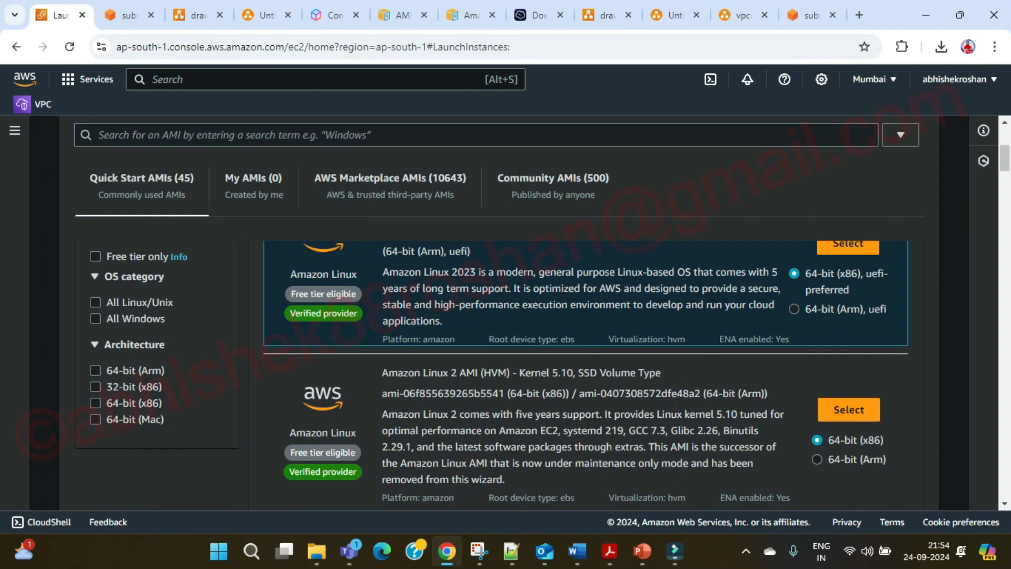
scroll(580, 368, down, 1)
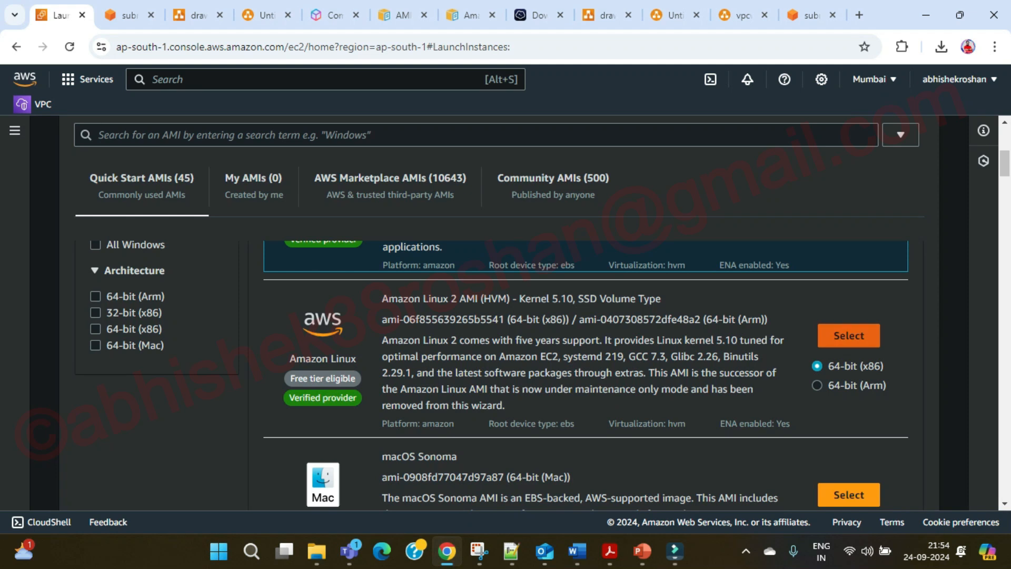
Select Amazon Linux 2 AMI (HVM) Kernel 5.10 and point out its ec2-user login name.
click(849, 335)
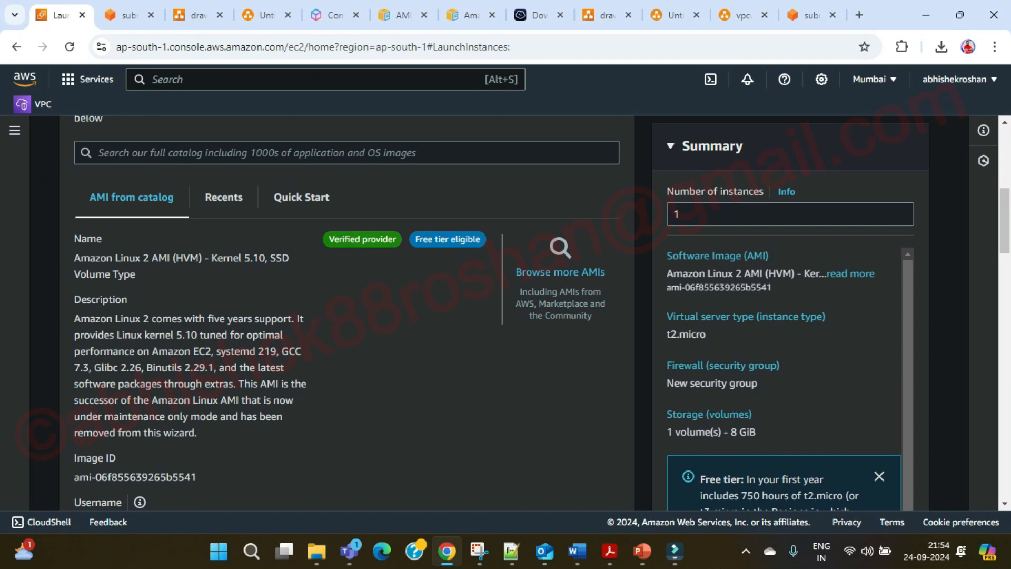
scroll(346, 312, down, 4)
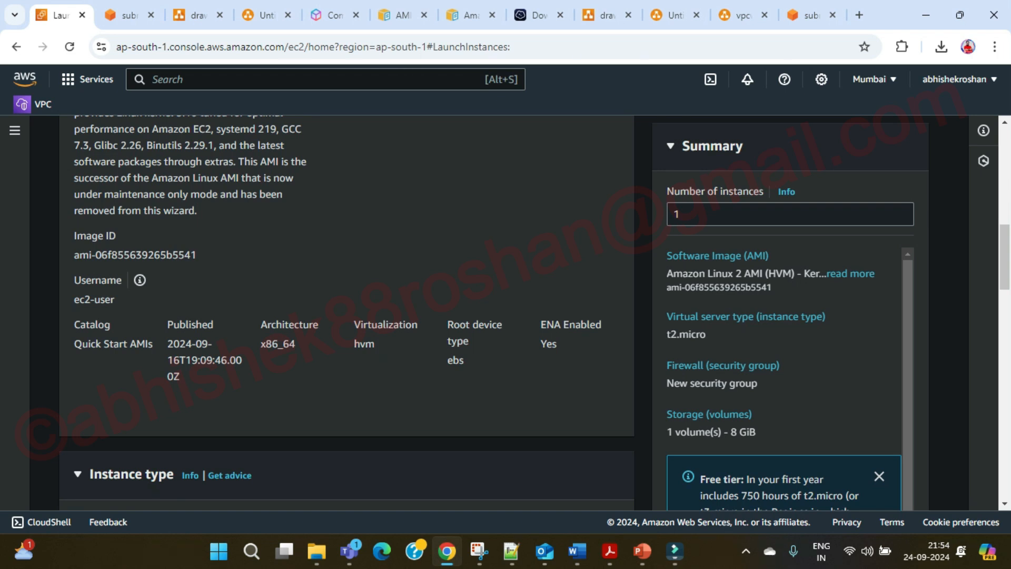
double_click(82, 299)
double_click(104, 299)
click(105, 299)
scroll(347, 313, up, 7)
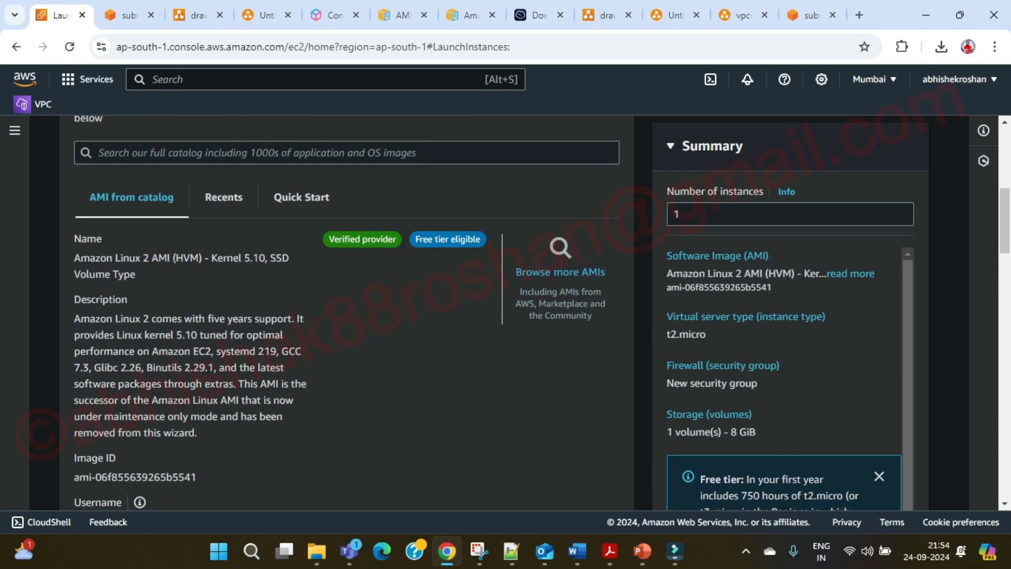
scroll(346, 313, up, 2)
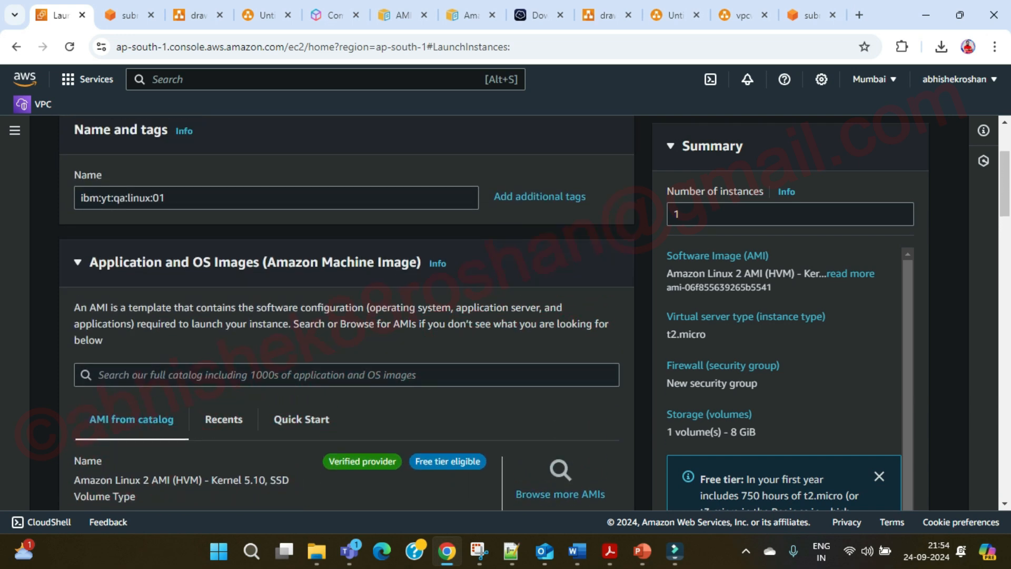
scroll(347, 313, down, 14)
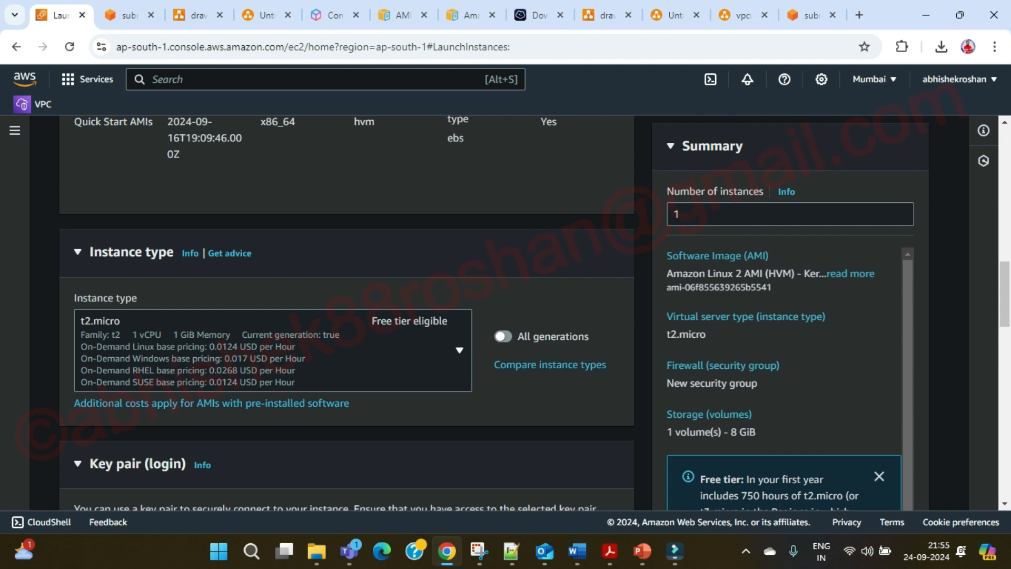
Check the list of existing key pairs, then close it without choosing one.
scroll(347, 313, down, 6)
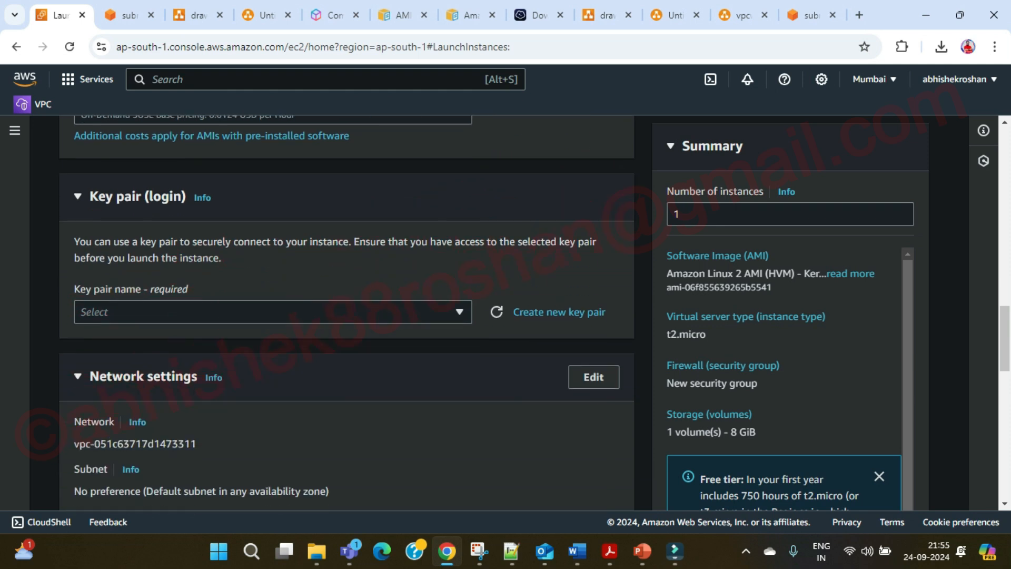
click(273, 284)
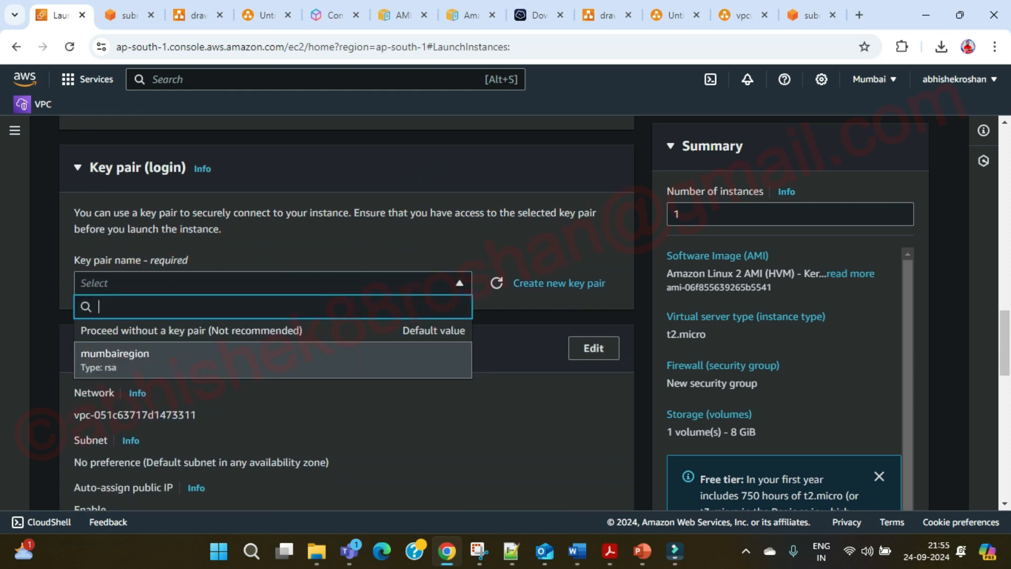
key(Escape)
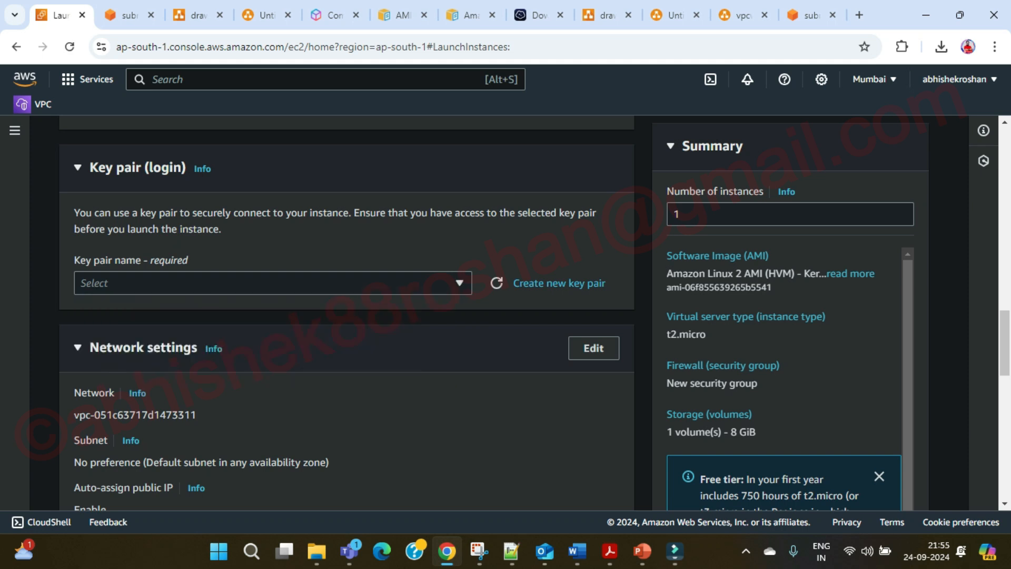
Create a new RSA .pem key pair named linuxvmkeypair and download its file.
click(558, 283)
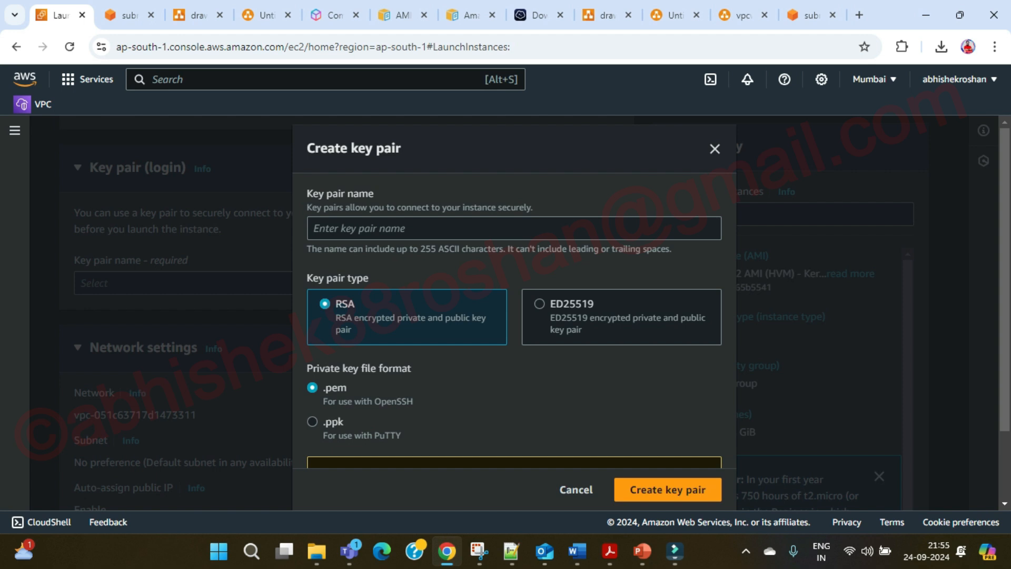
click(514, 228)
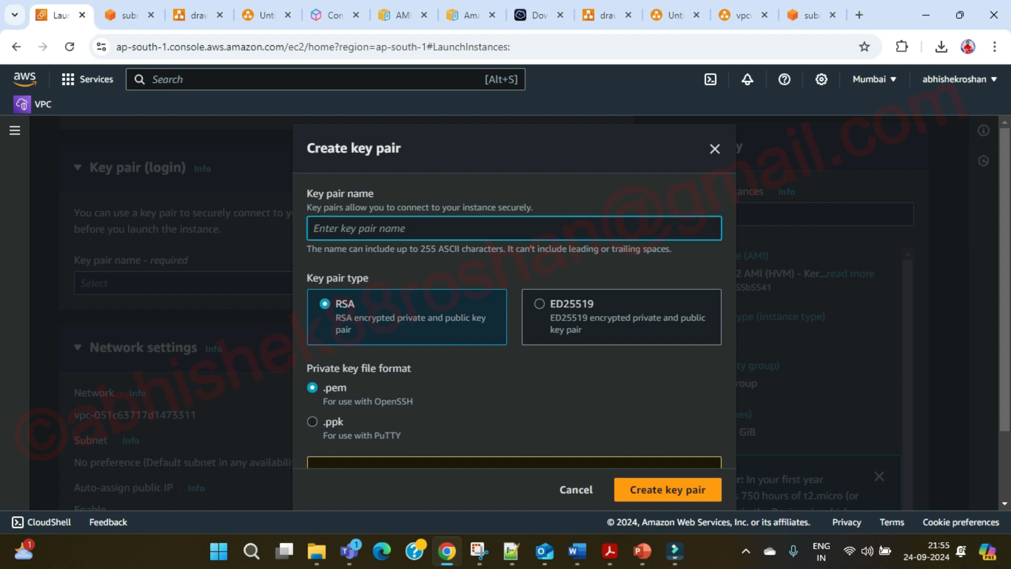
text(linux)
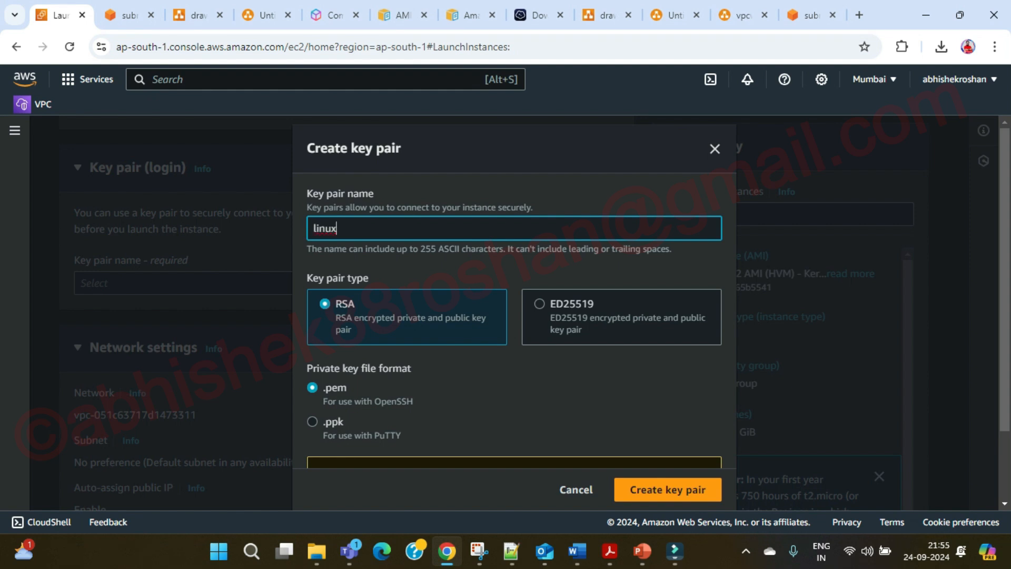
text(keypa)
key(Left)
key(Left)
key(Left)
key(Left)
key(Left)
text(vm)
key(Right)
key(Right)
key(Right)
key(Right)
key(Right)
text(ir)
scroll(515, 316, down, 2)
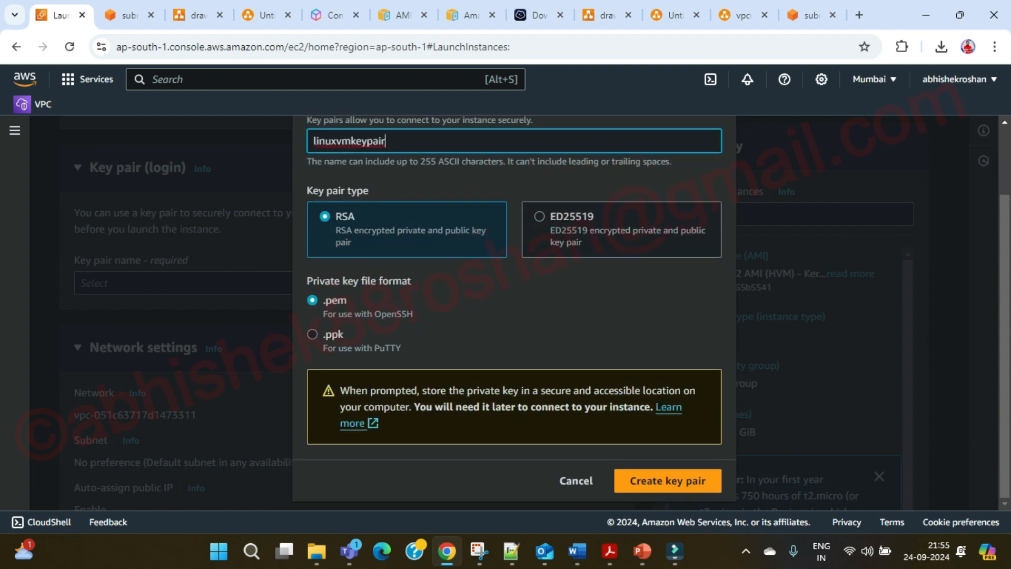
click(668, 480)
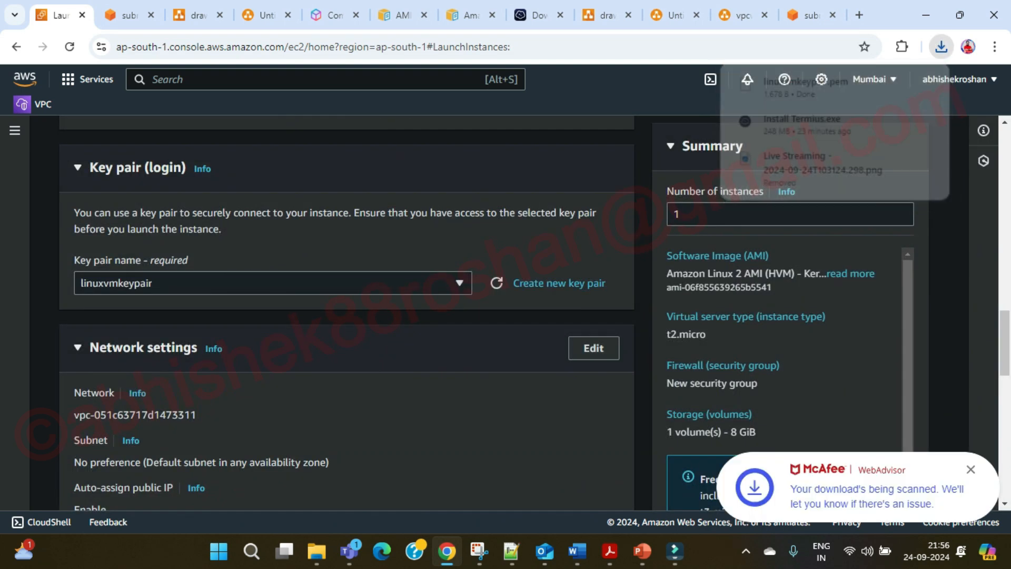
Use VPC vpc-08396c0067db22e25 and subnet ibm:yt:qa:sub:01 (10.0.1.0/24), with auto-assign public IP kept on Disable.
scroll(347, 316, down, 2)
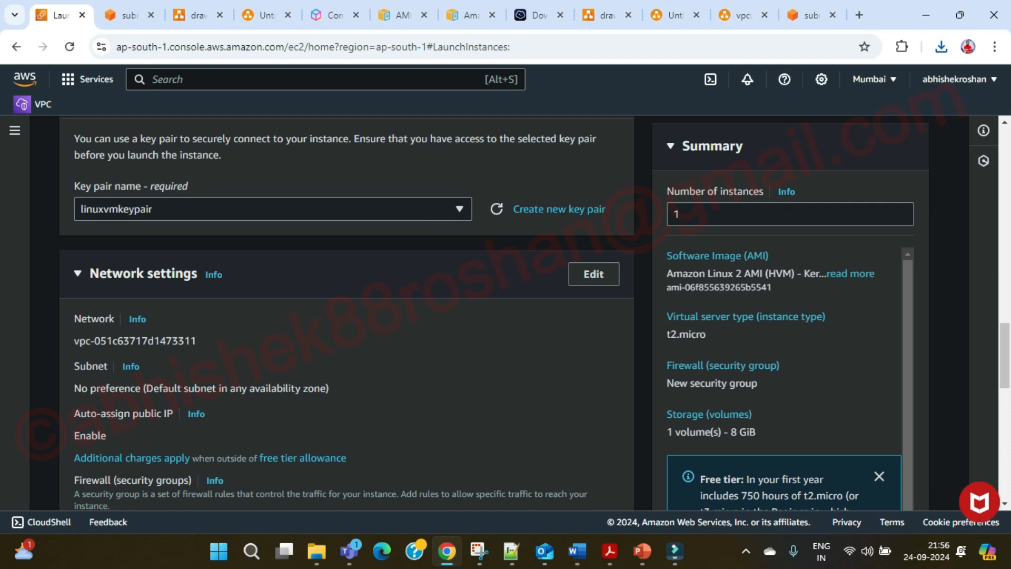
click(593, 274)
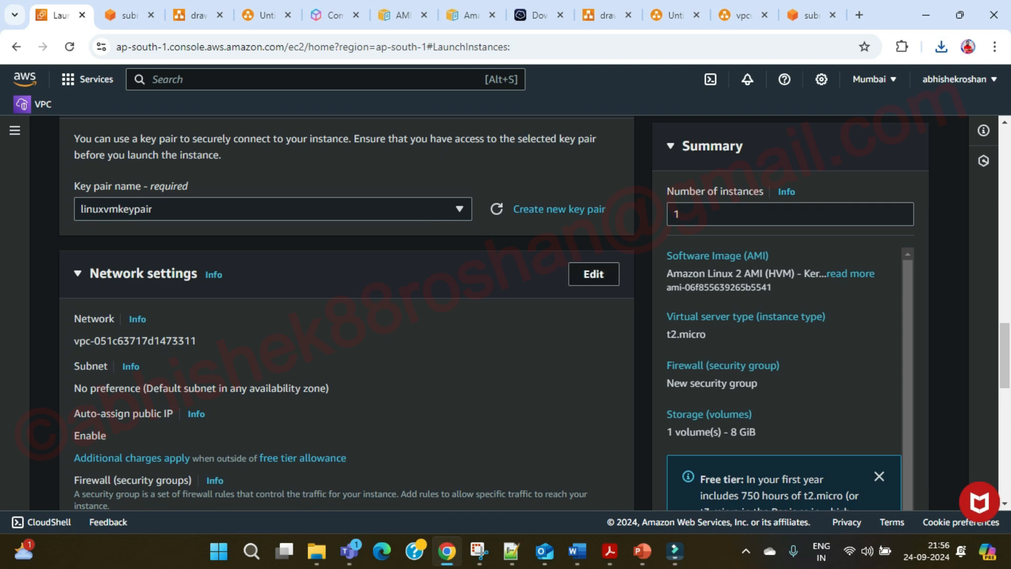
click(273, 350)
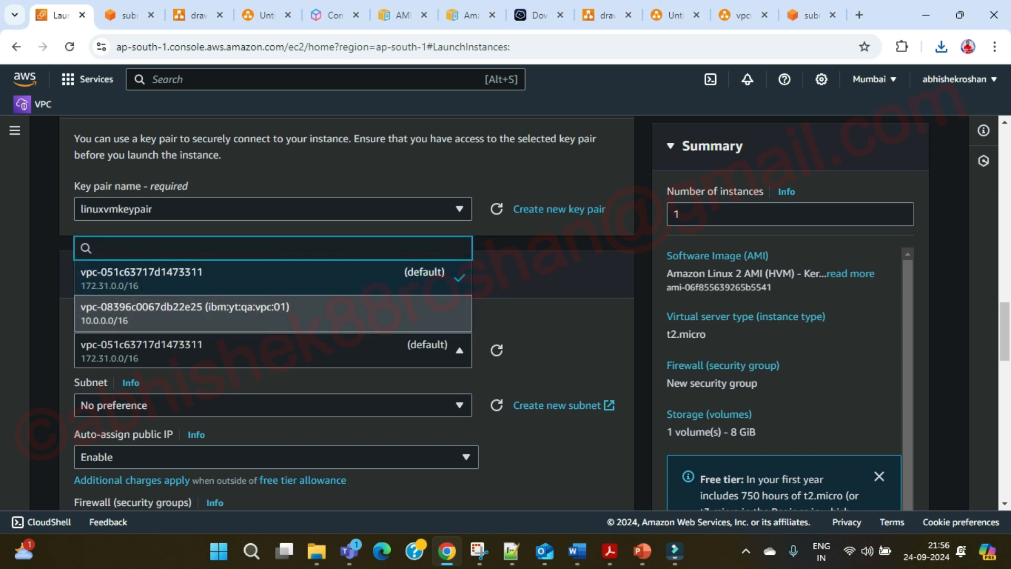
click(184, 313)
scroll(346, 316, down, 1)
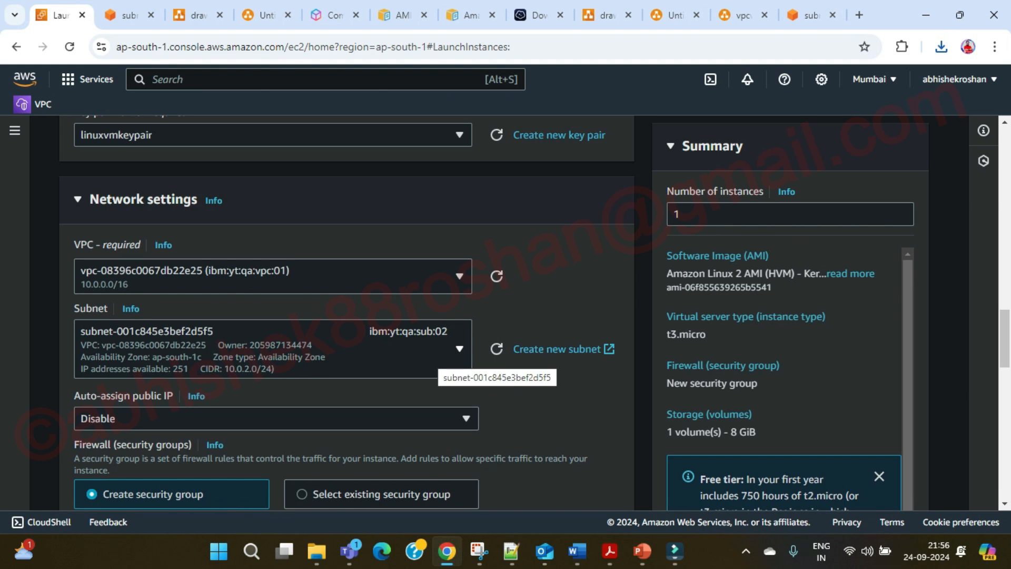
click(442, 354)
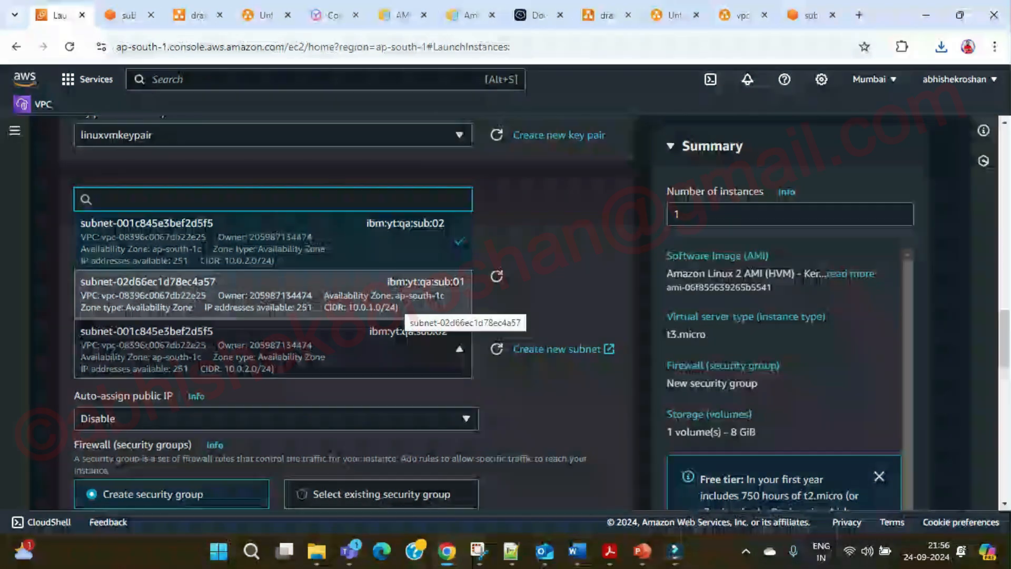
click(272, 295)
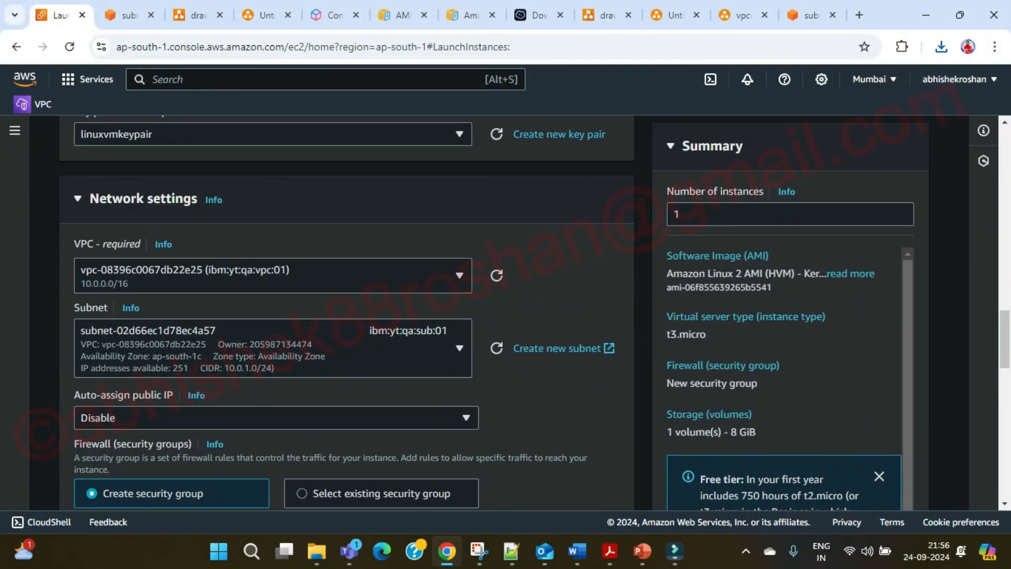
scroll(345, 316, down, 3)
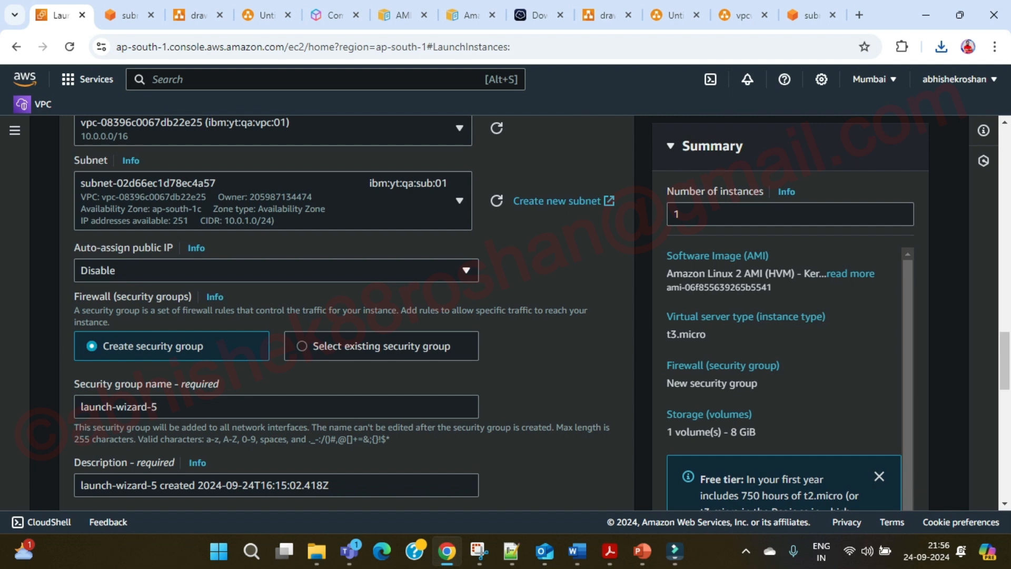
click(466, 270)
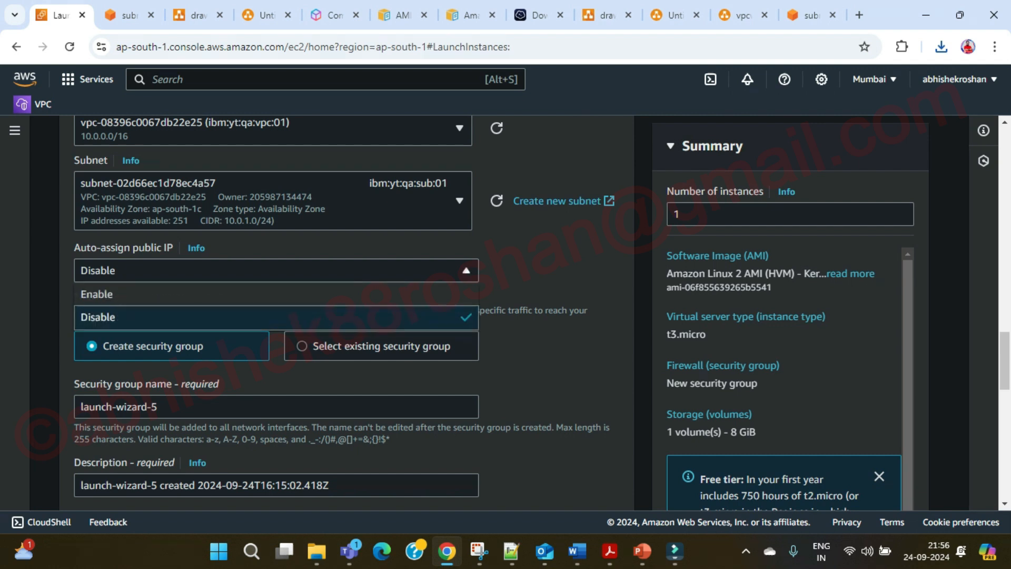
click(466, 270)
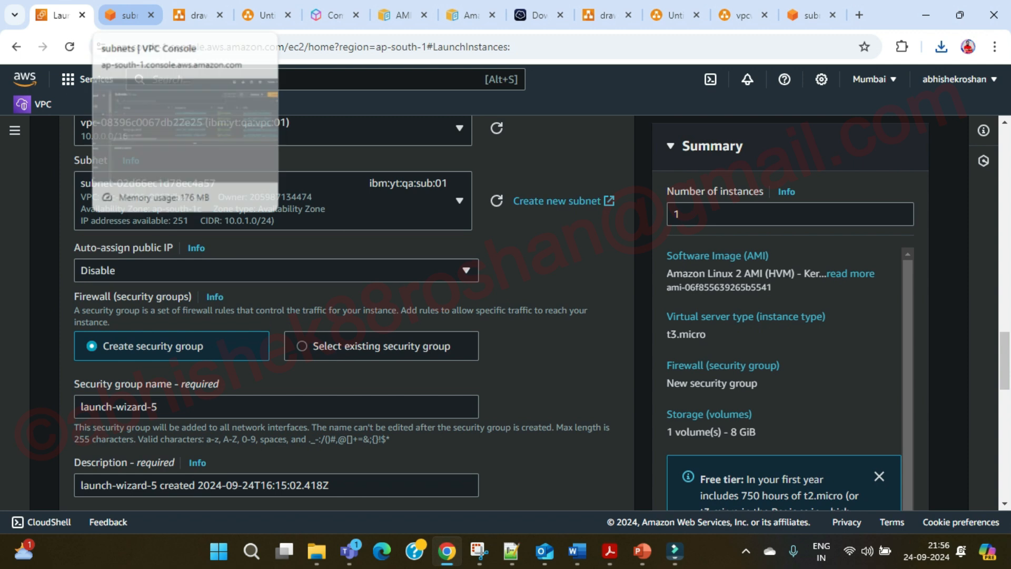
In the draw.io diagram, relabel the copied Virtualization box as 'Types Public IP'.
click(670, 15)
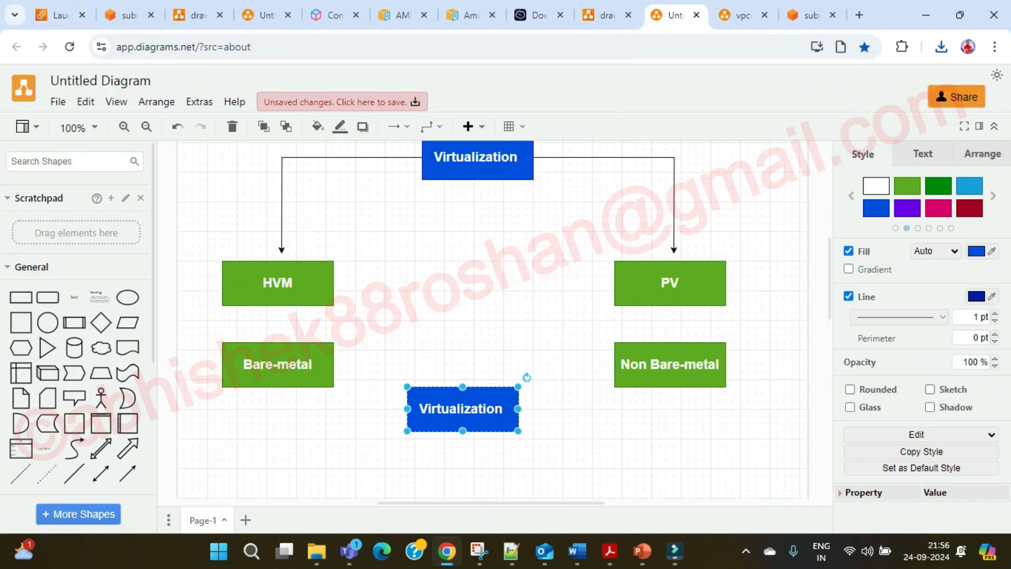
double_click(462, 409)
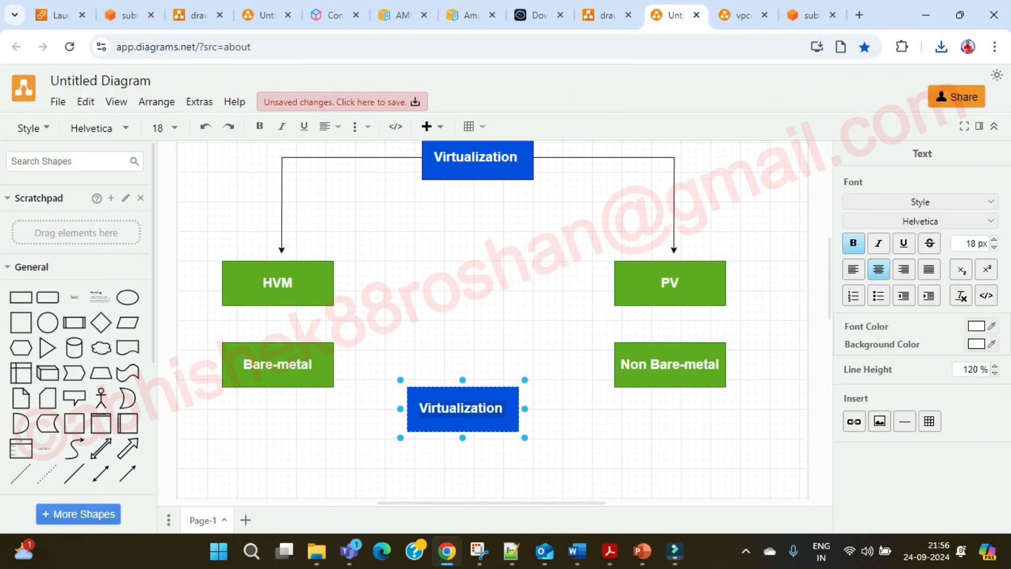
text(Typ)
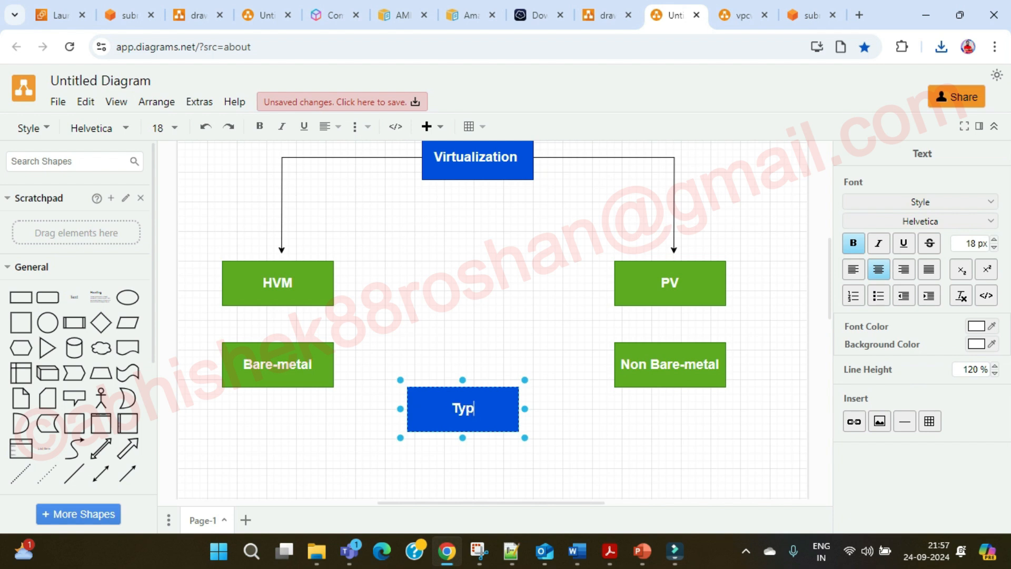
text(es Publi)
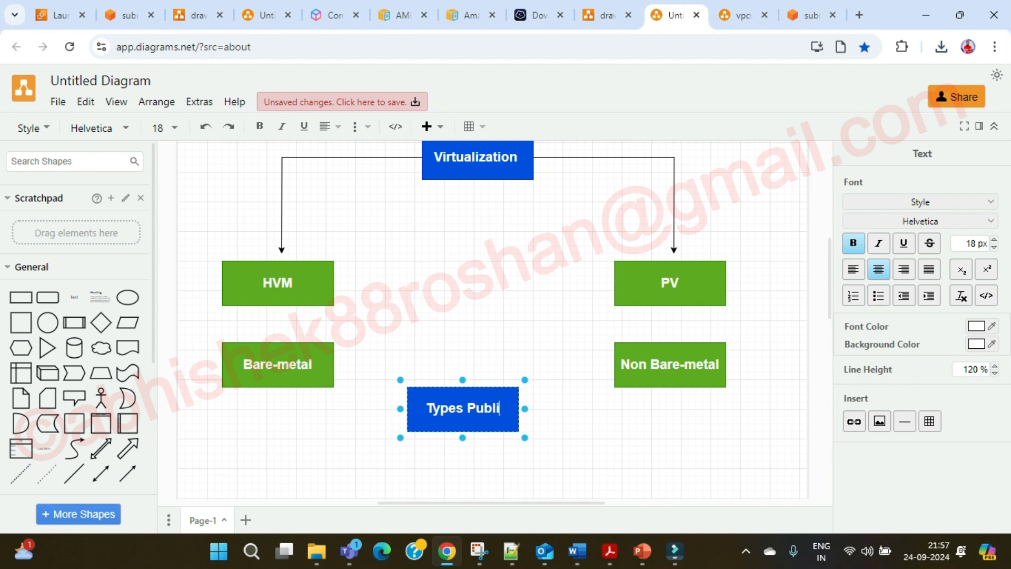
text(c IP)
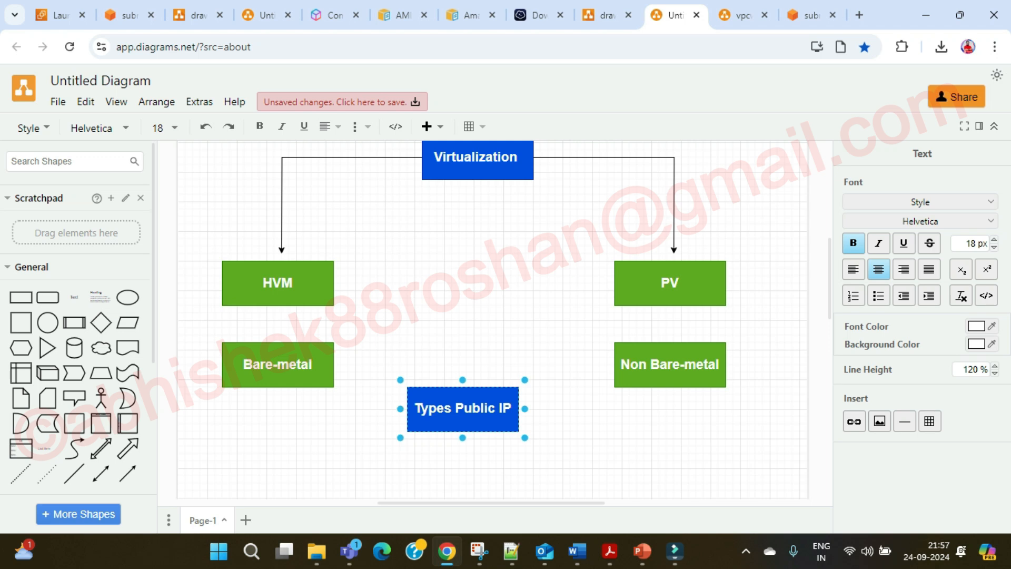
click(567, 337)
scroll(567, 337, down, 1)
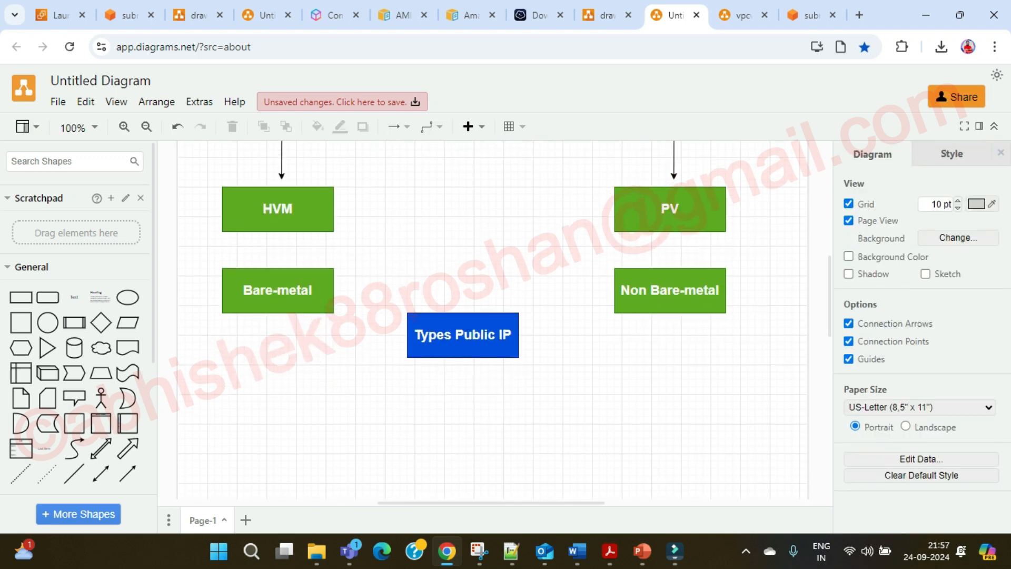
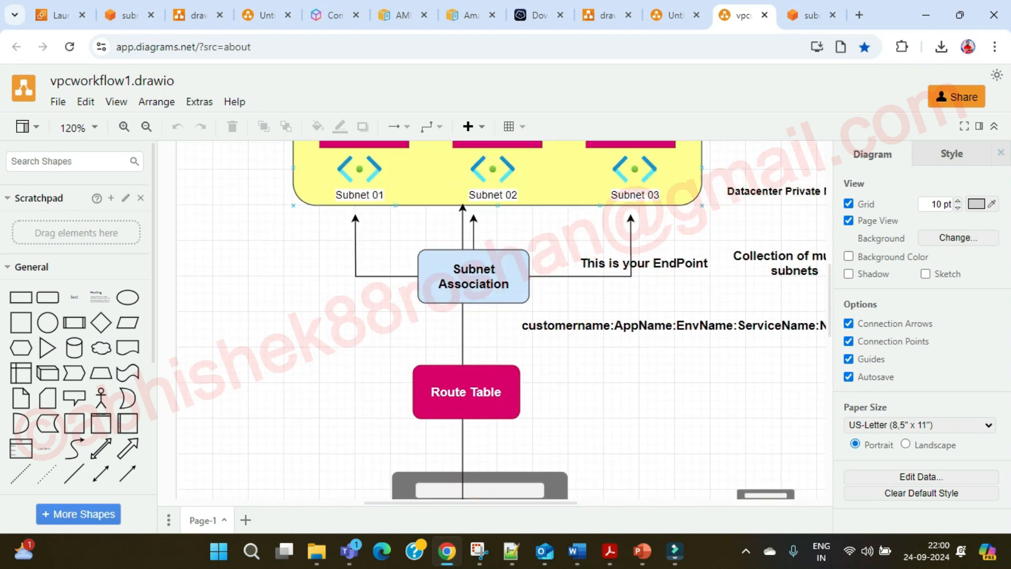
scroll(500, 316, up, 3)
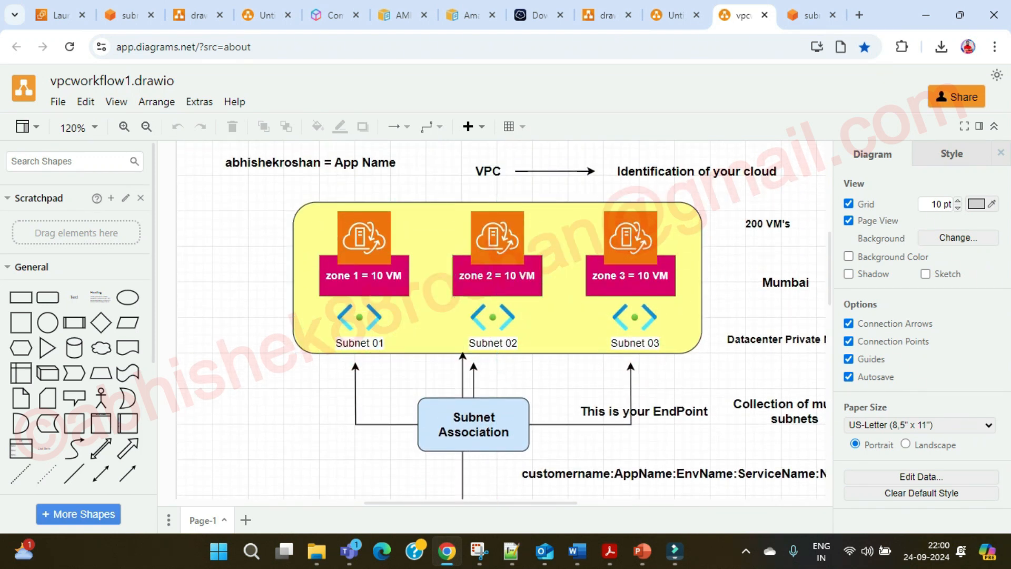
Look over the vpcworkflow1 diagram, then return to the EC2 Launch Instances page.
scroll(364, 211, down, 2)
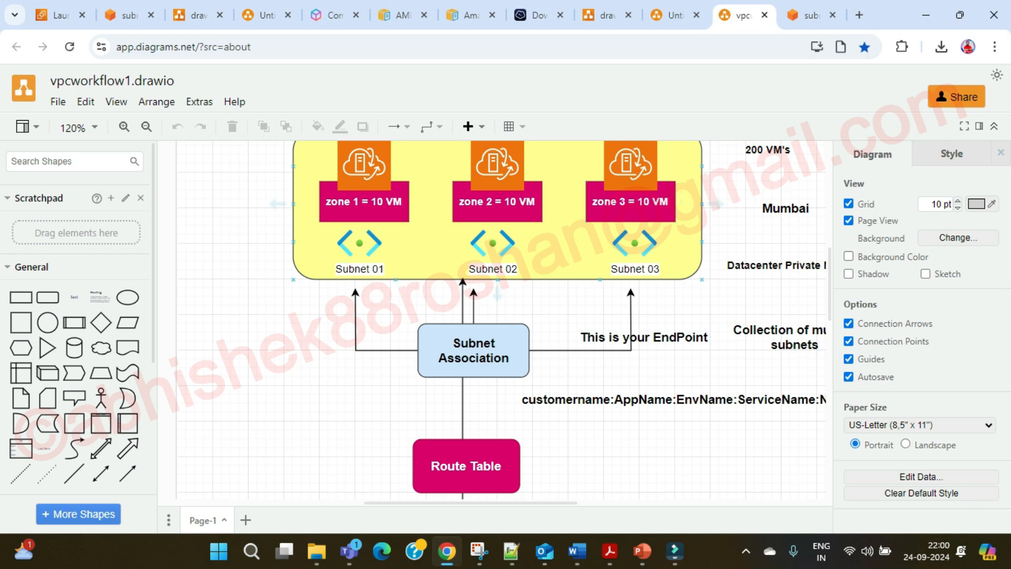
click(60, 16)
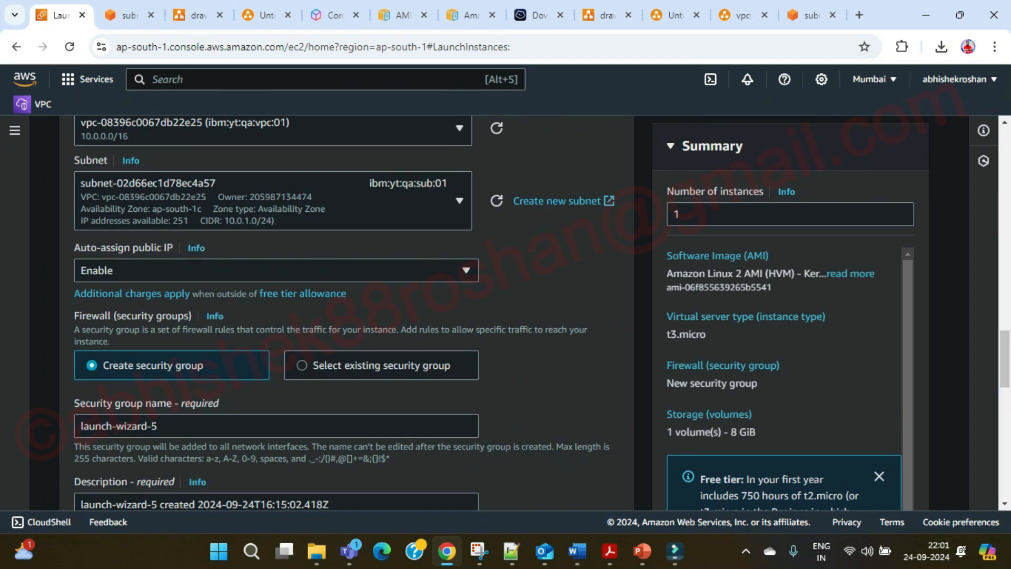
Check the default launch-wizard-5 group and its SSH port 22 rule, then bring up the AWS course slides.
key(Tab)
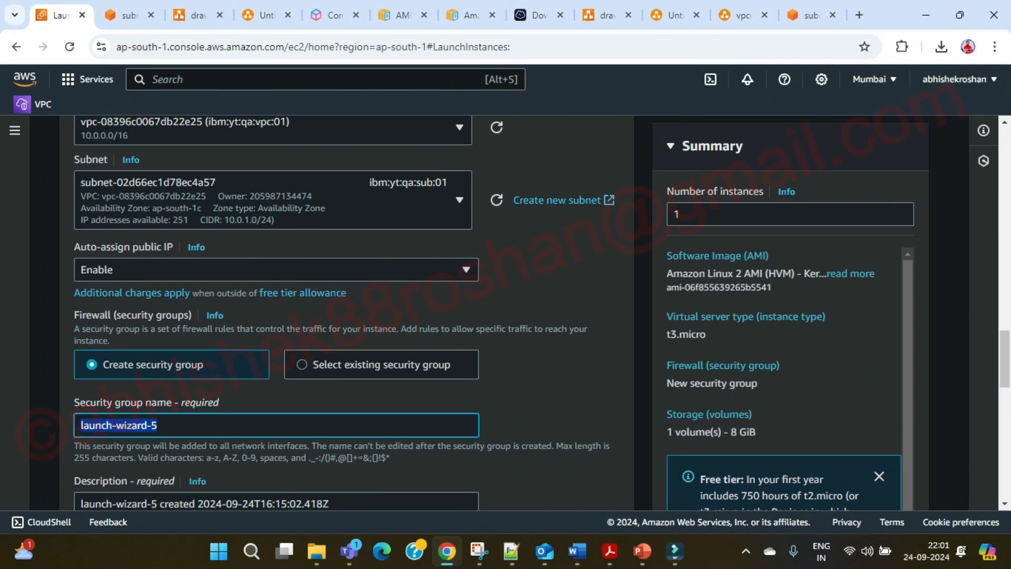
scroll(348, 316, down, 1)
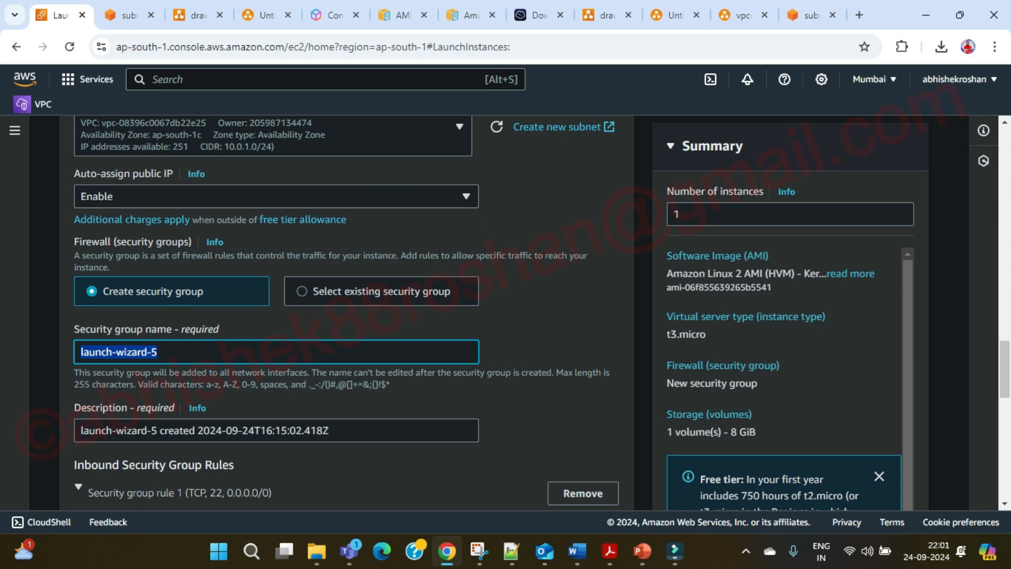
mouse_move(642, 551)
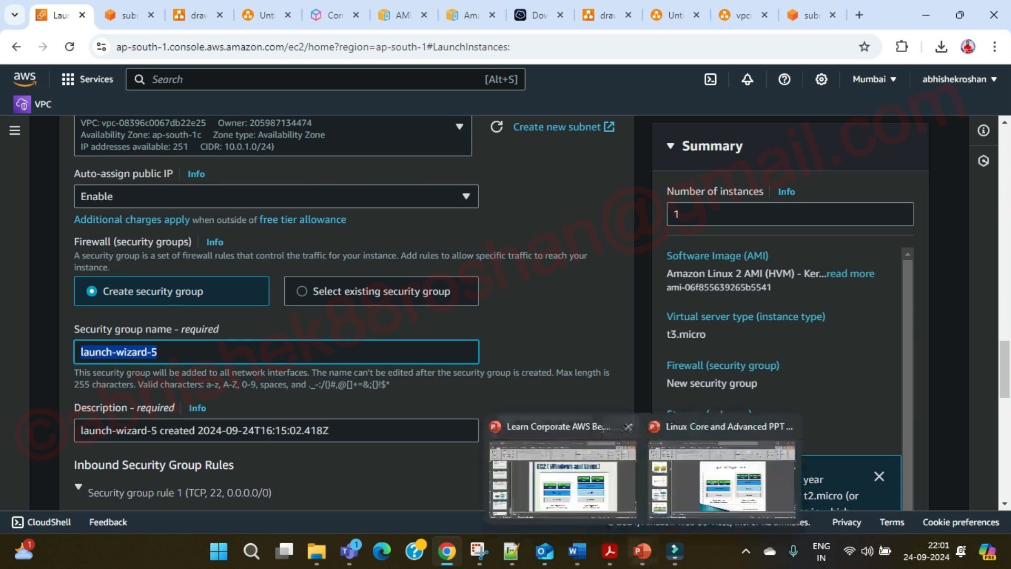
click(564, 464)
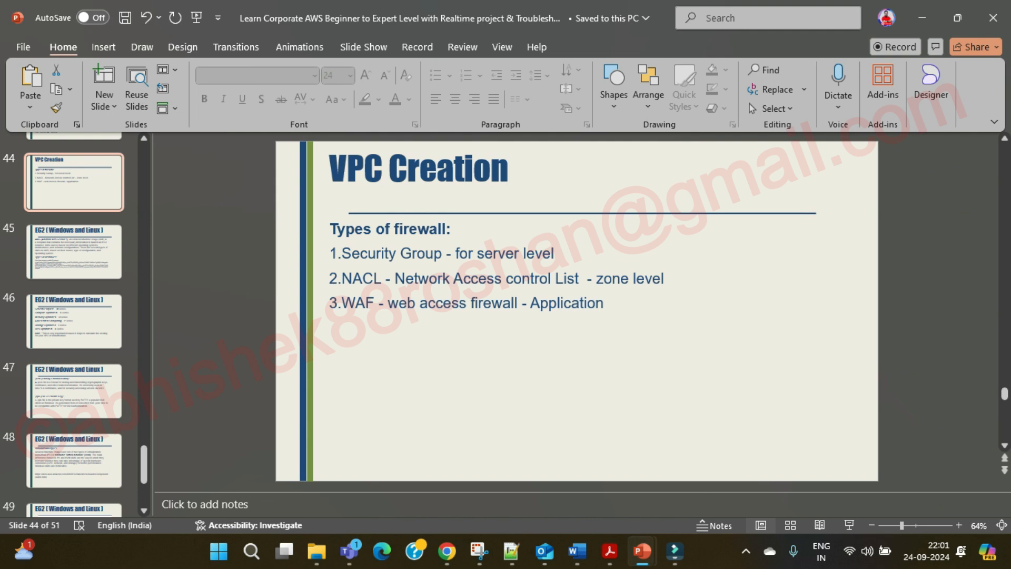
Highlight 'Security Group' among the three firewall types on slide 44, then go back to the launch form.
drag(342, 254, 445, 254)
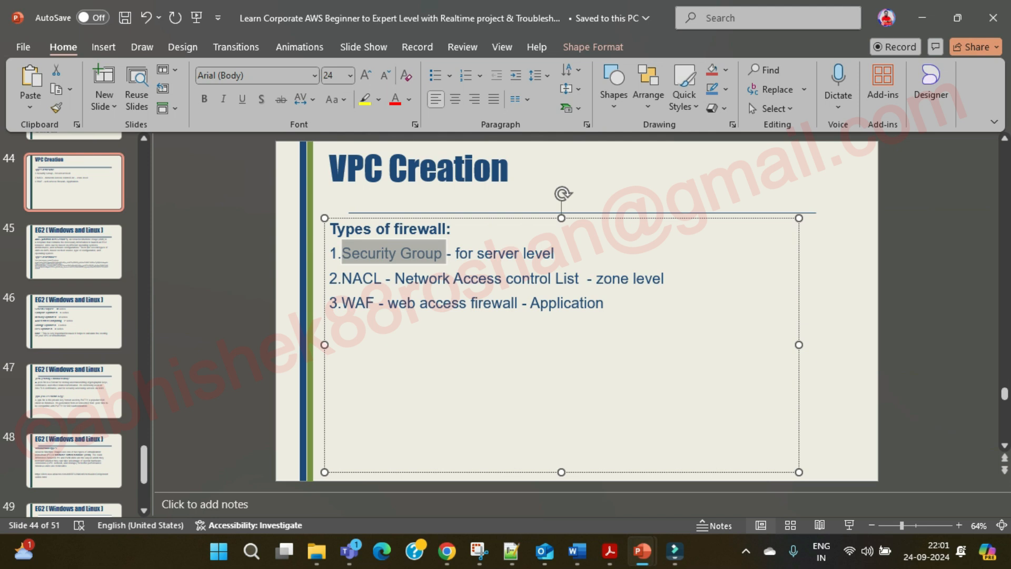
triple_click(447, 254)
drag(447, 254, 330, 254)
click(443, 254)
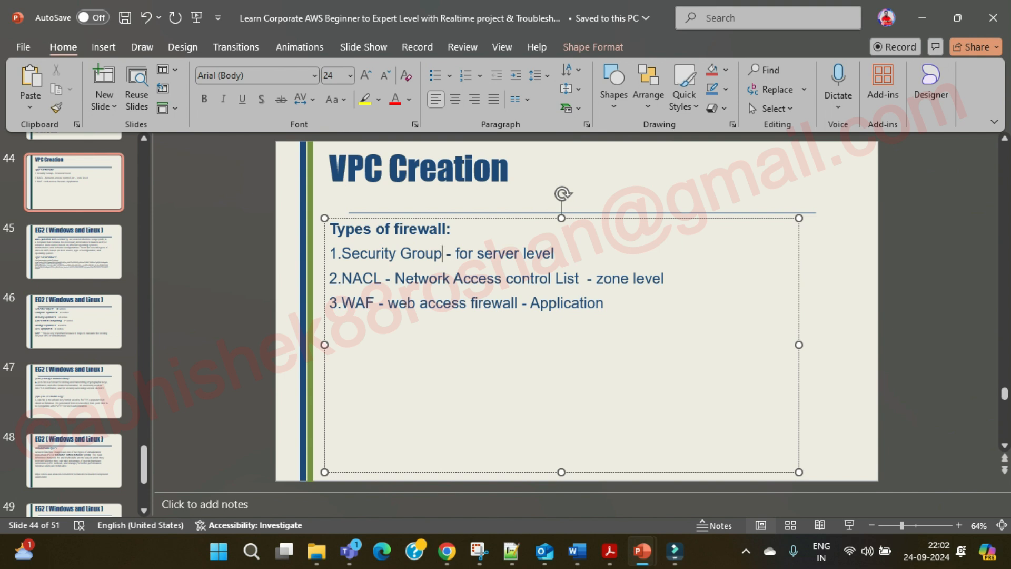
drag(443, 254, 343, 254)
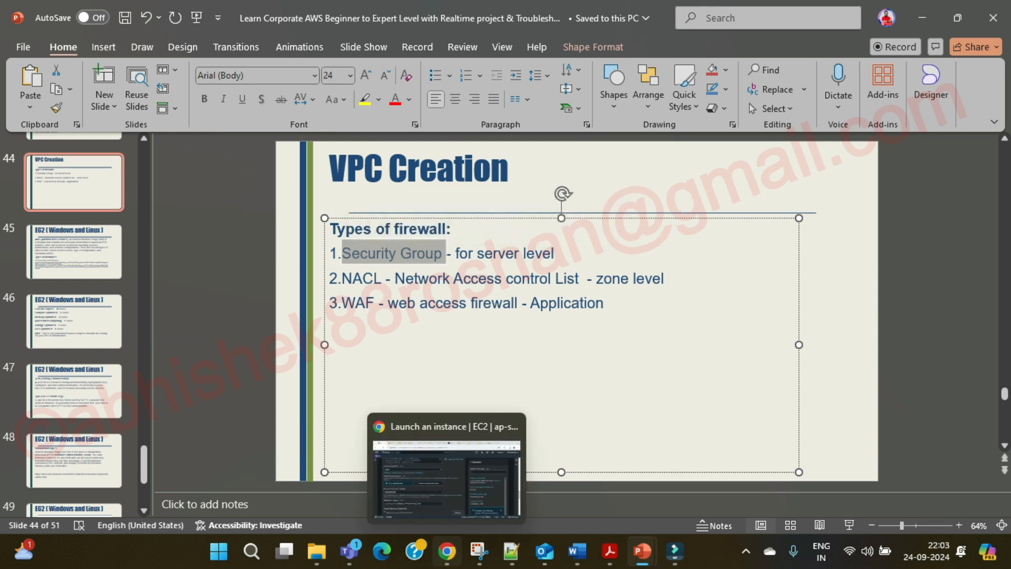
click(446, 551)
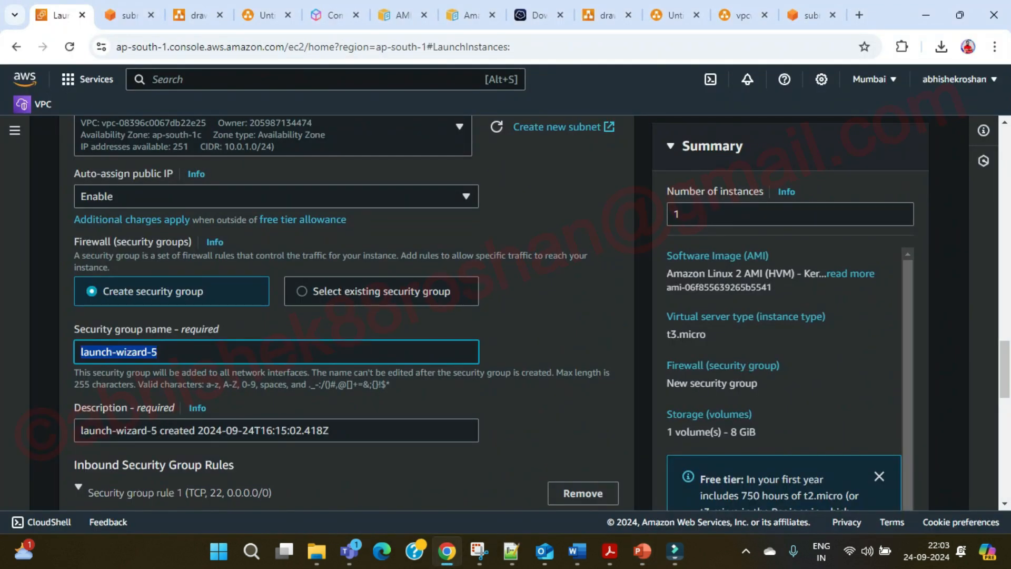
Rename the new security group to linux-SG.
drag(74, 330, 137, 329)
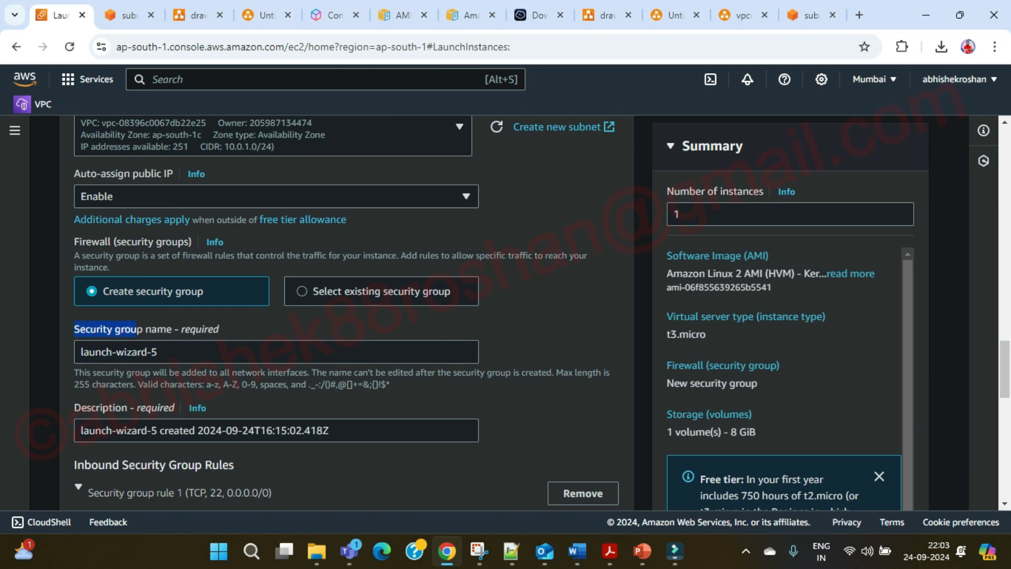
click(179, 352)
key(BackSpace)
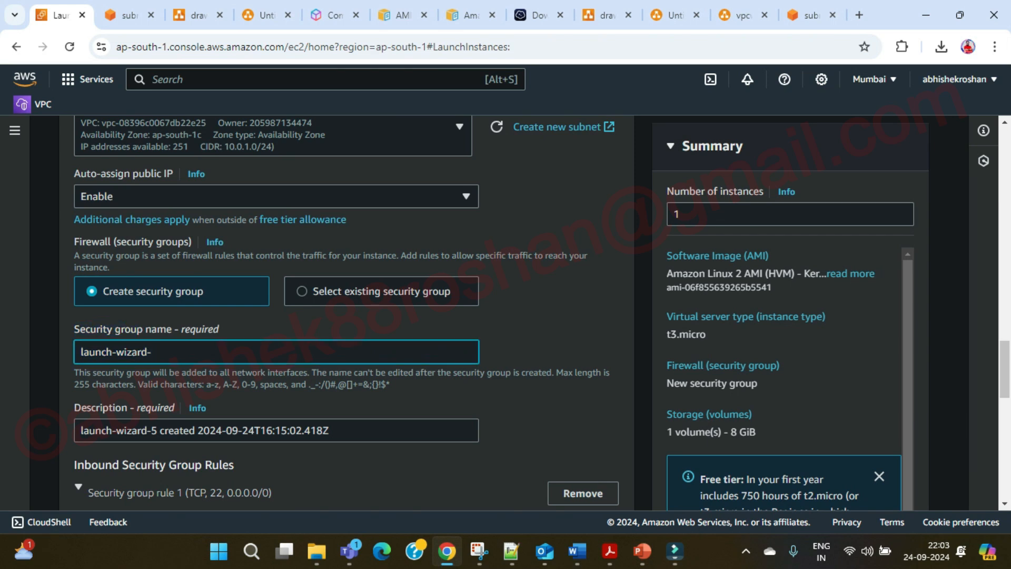
key(BackSpace)
key(BackSpace)
key(BackSpace)
key(BackSpace)
key(BackSpace)
key(BackSpace)
key(BackSpace)
key(BackSpace)
key(BackSpace)
key(BackSpace)
key(BackSpace)
key(BackSpace)
key(BackSpace)
key(BackSpace)
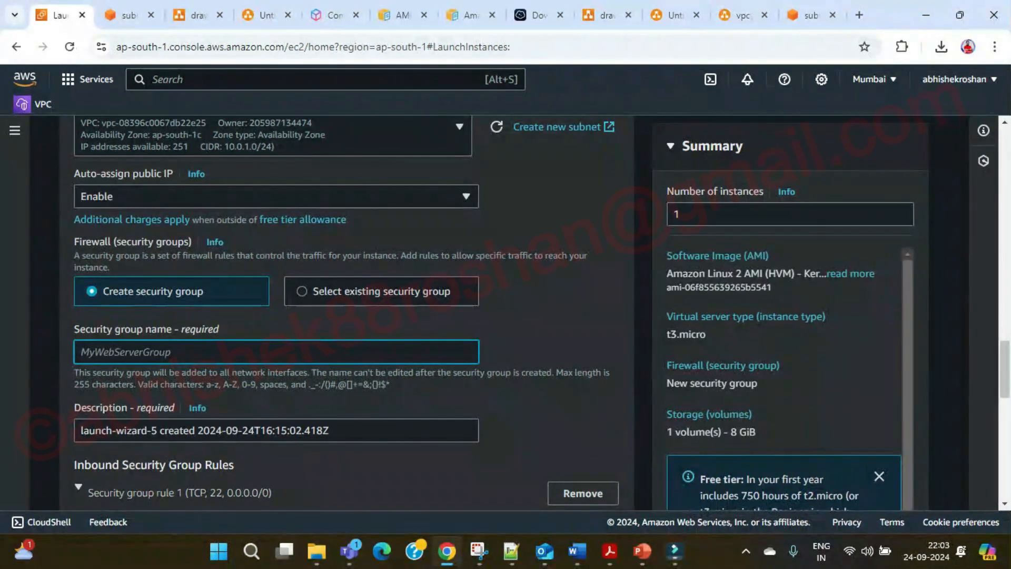
text(Li)
key(BackSpace)
key(BackSpace)
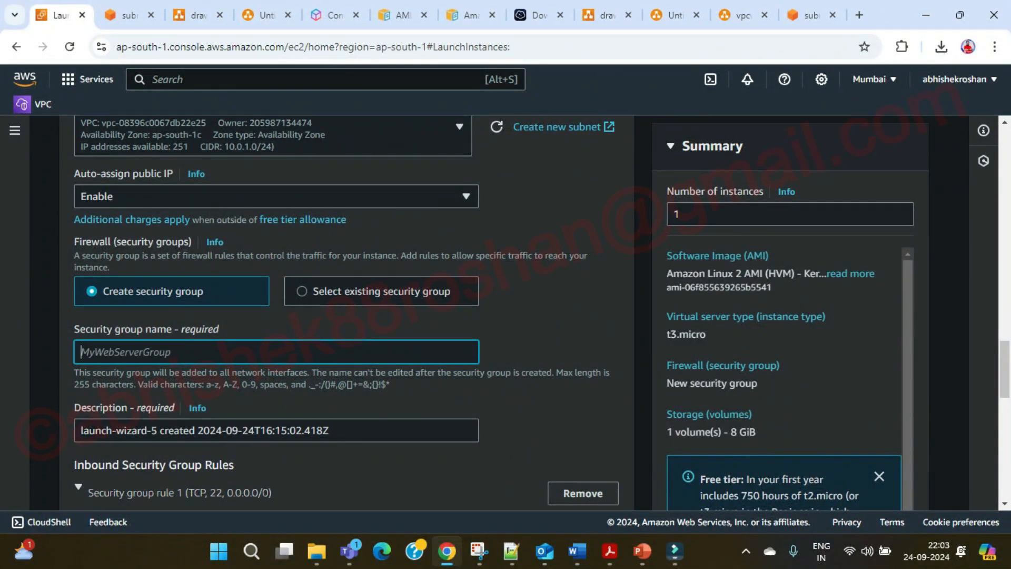
text(linux-SG)
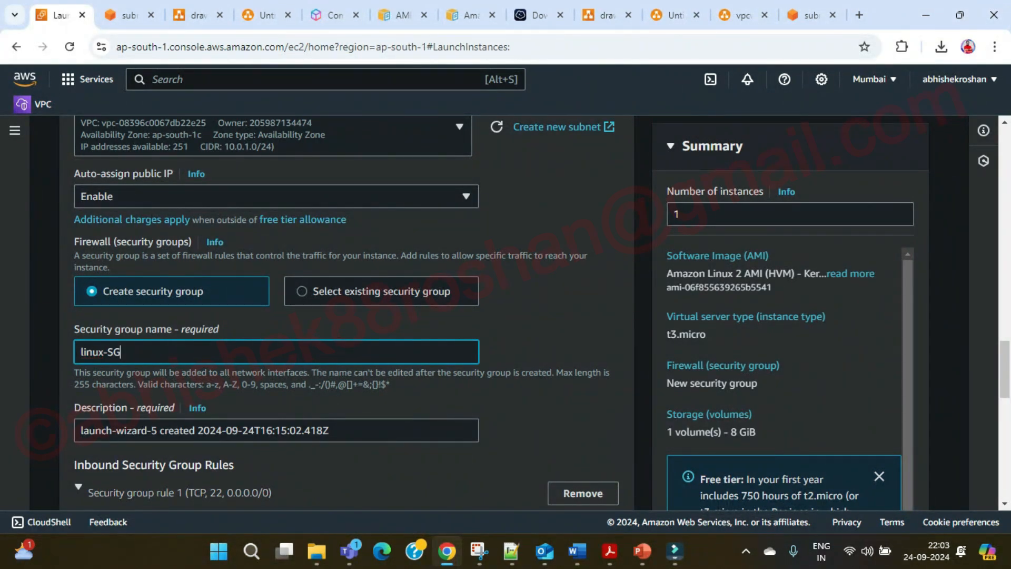
Set the security group description to 'Linux VM for Demo'.
scroll(348, 311, down, 2)
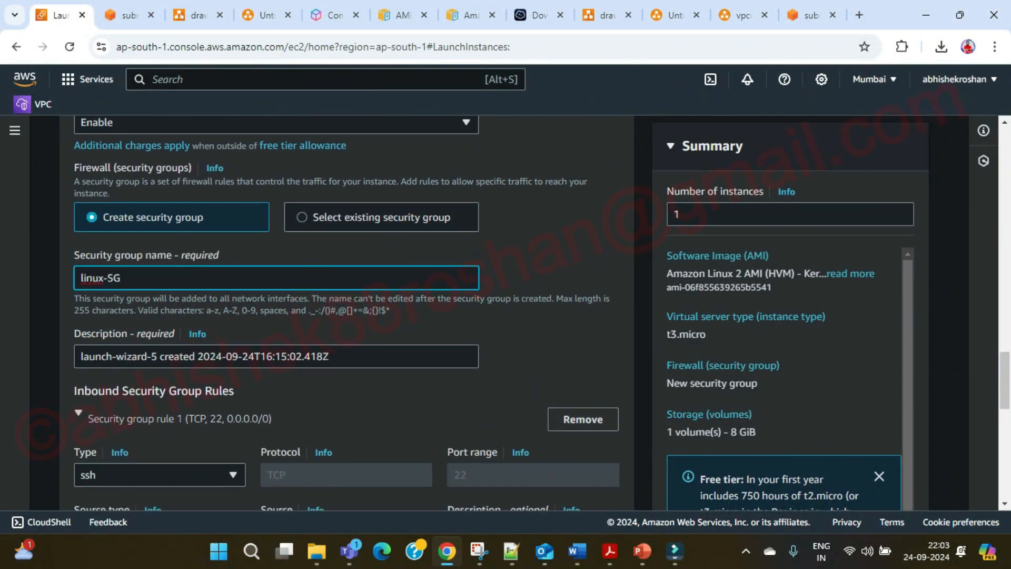
click(338, 357)
key(BackSpace)
key(BackSpace)
key(BackSpace)
key(BackSpace)
key(BackSpace)
key(BackSpace)
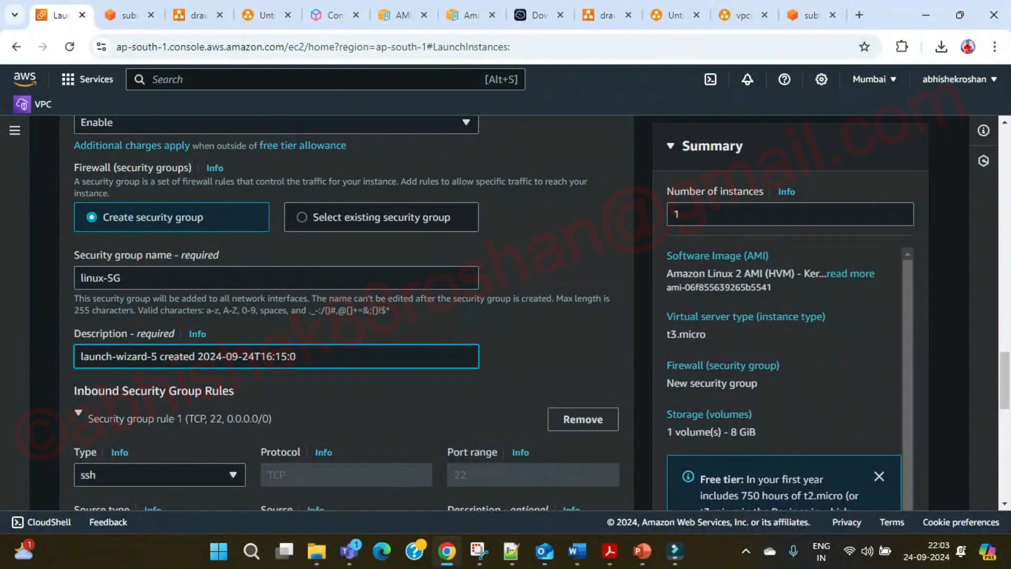
key(ctrl+a)
text(Linux V)
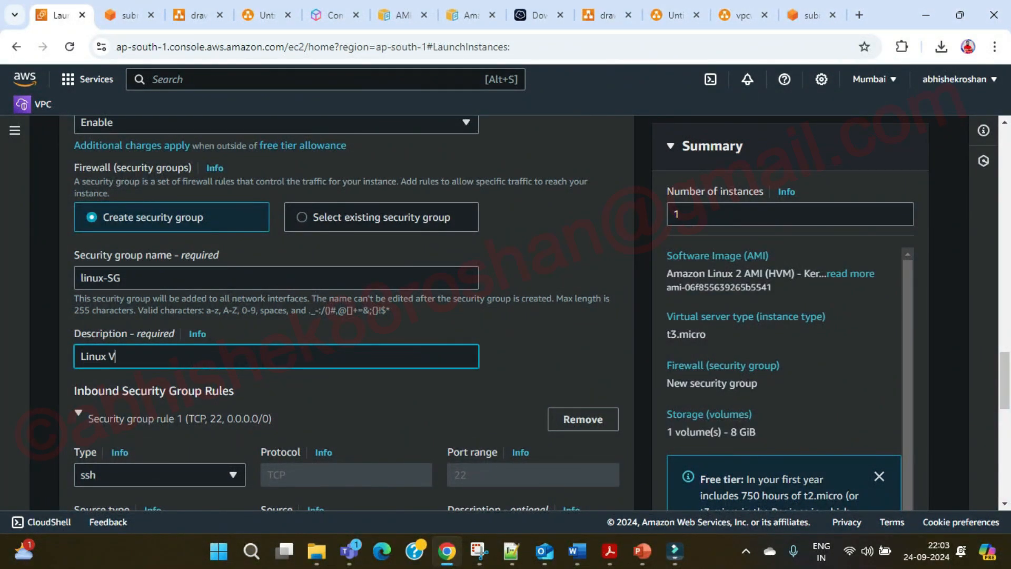
text(M for Demo)
Keep the SSH rule's source type as Anywhere and move down to the storage settings.
scroll(347, 316, down, 3)
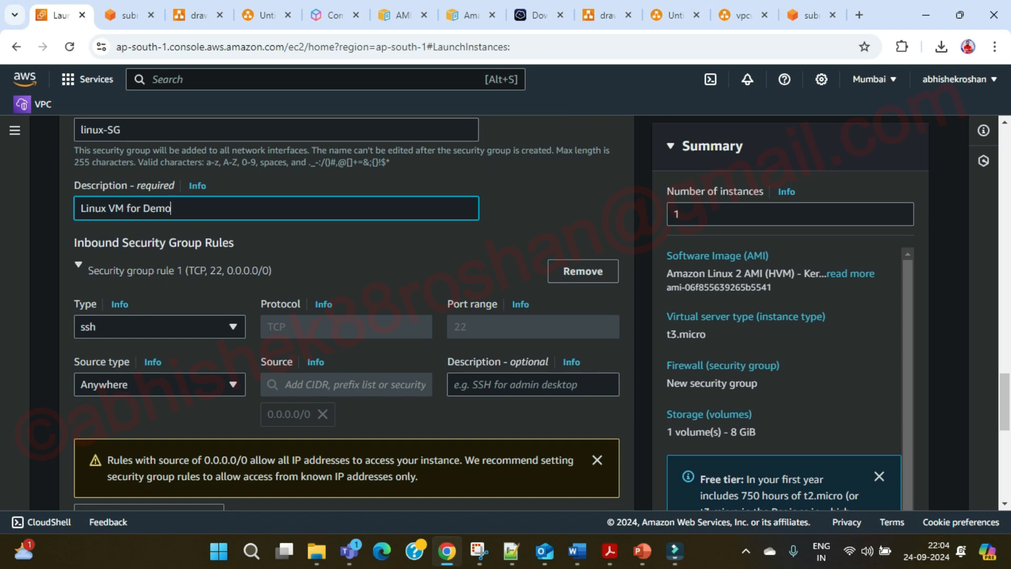
click(194, 387)
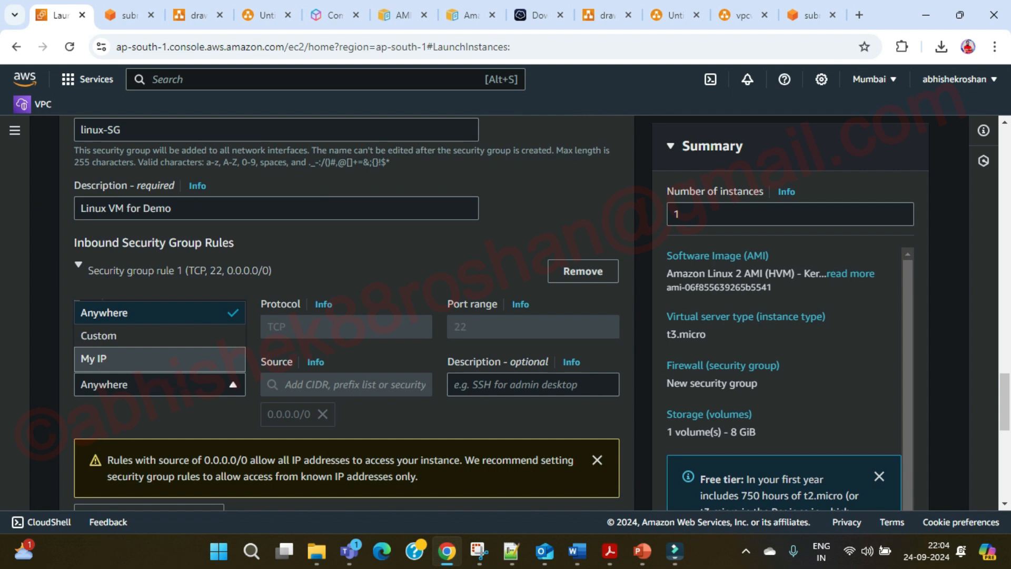
click(160, 385)
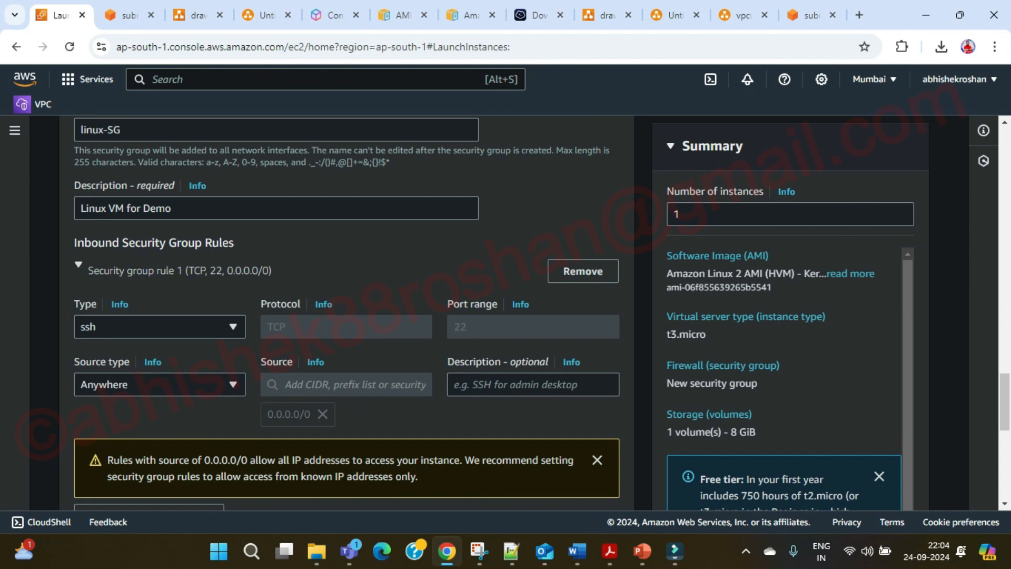
scroll(347, 311, down, 4)
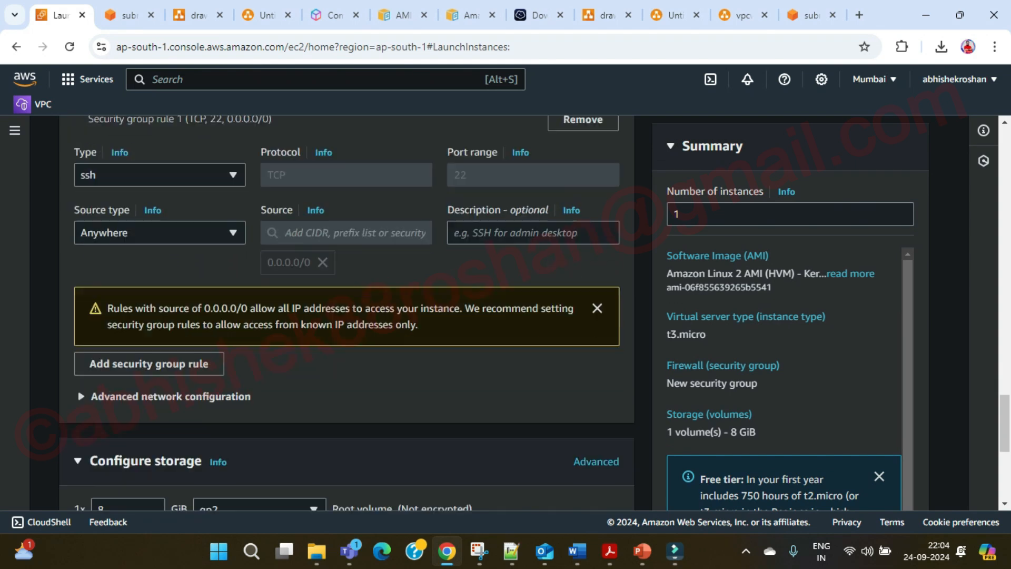
scroll(347, 316, down, 1)
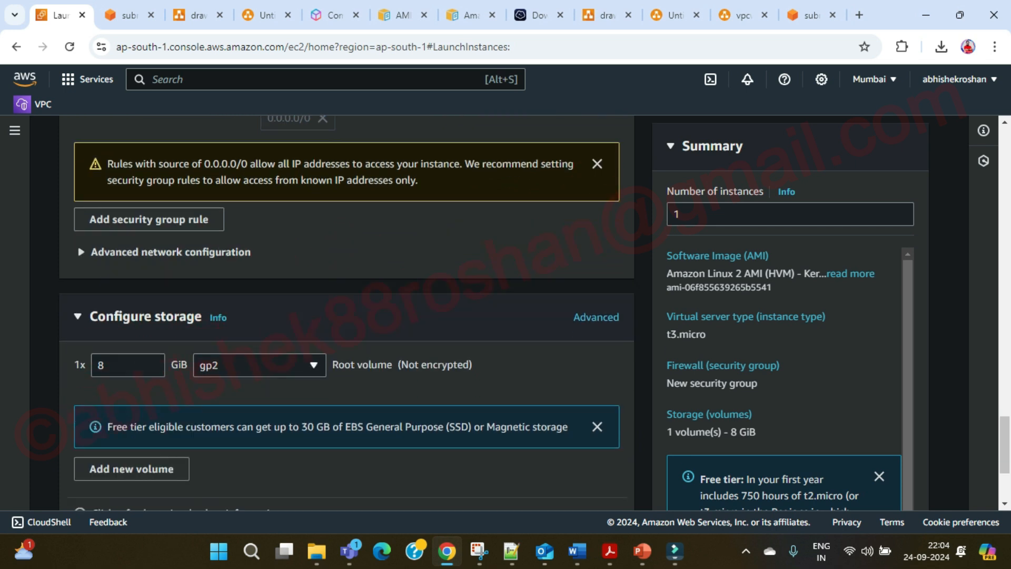
click(104, 365)
Make the 'EBS - Elastic Block Storage' label bold at font size 18.
click(676, 15)
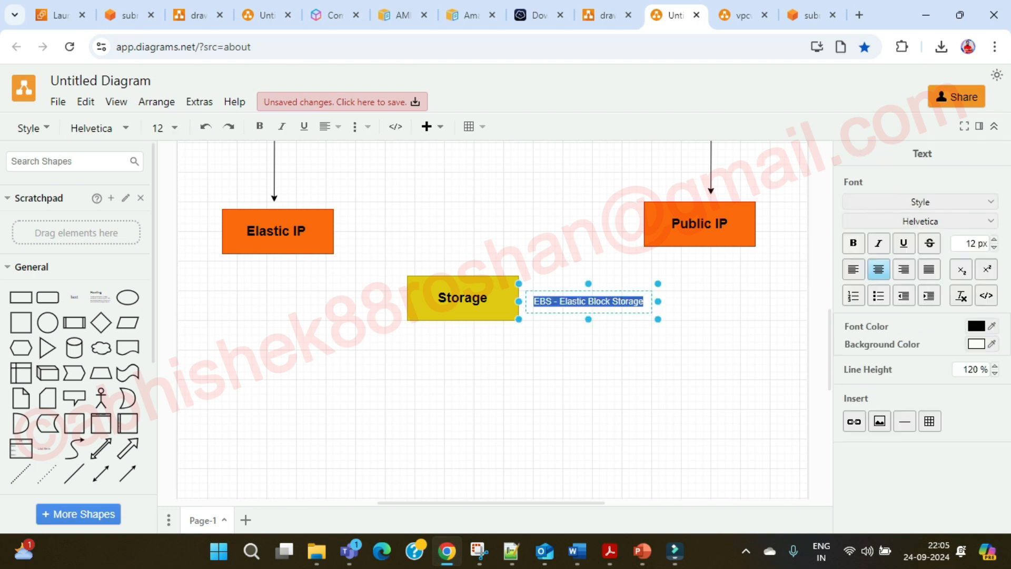
key(ctrl+b)
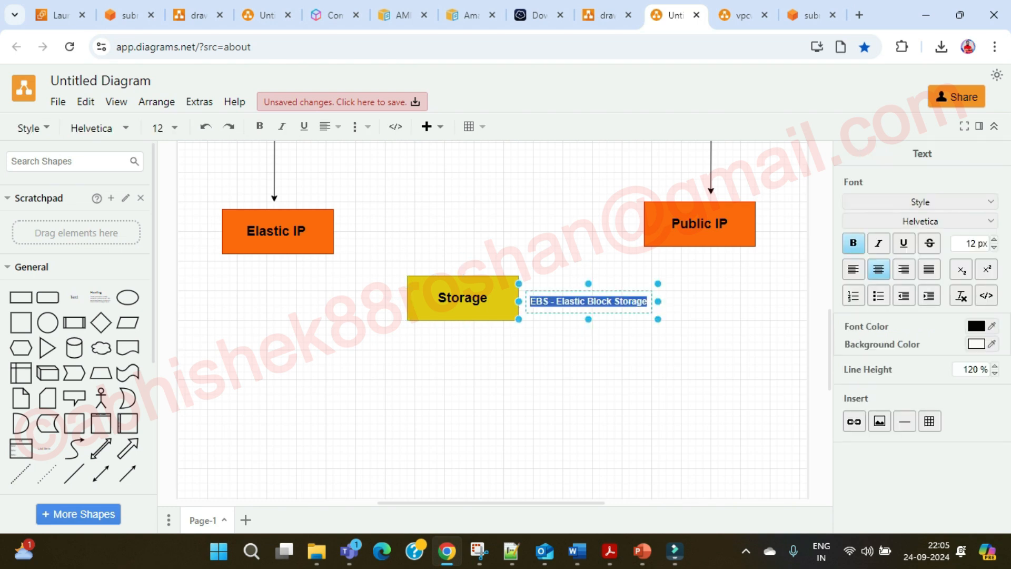
click(164, 128)
click(178, 316)
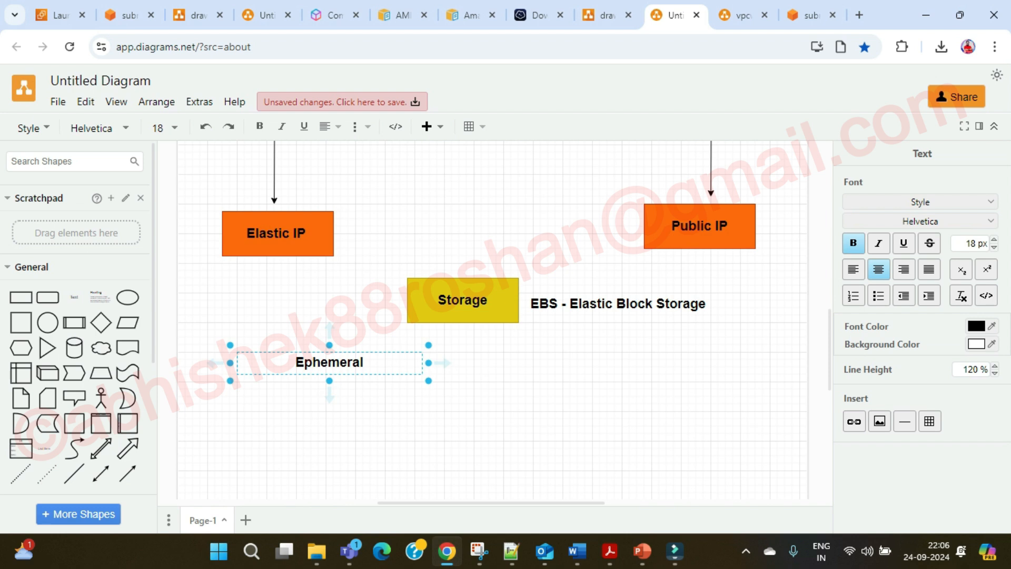
Reposition and narrow the 'Ephemeral' text label in the Storage box.
click(337, 421)
click(330, 363)
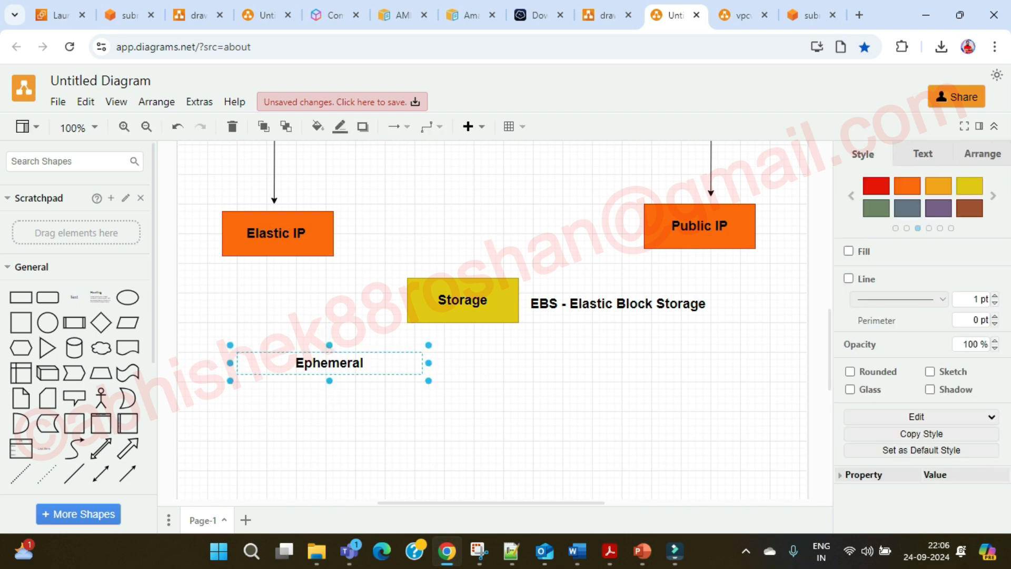
drag(330, 363, 323, 363)
click(368, 416)
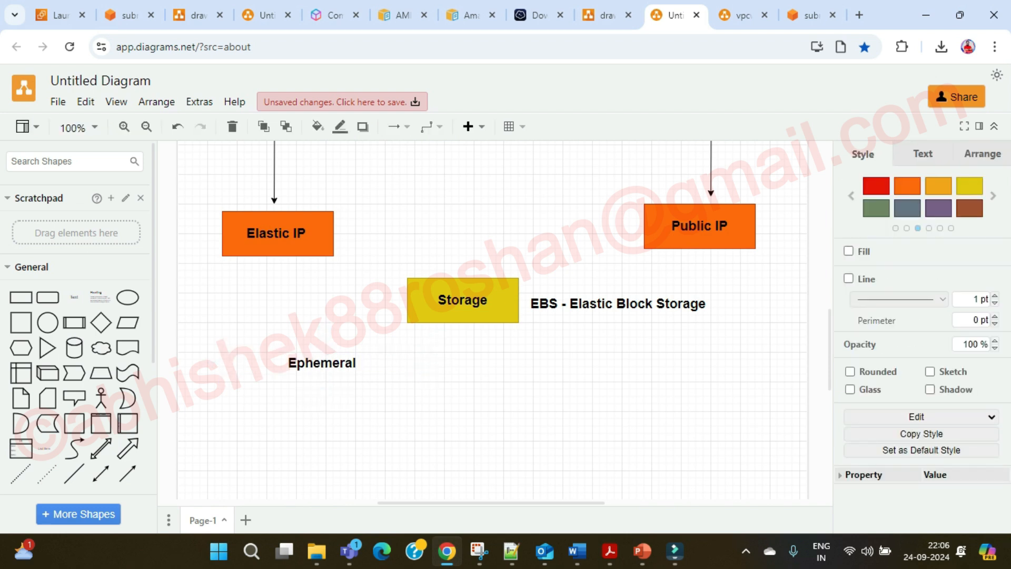
click(364, 368)
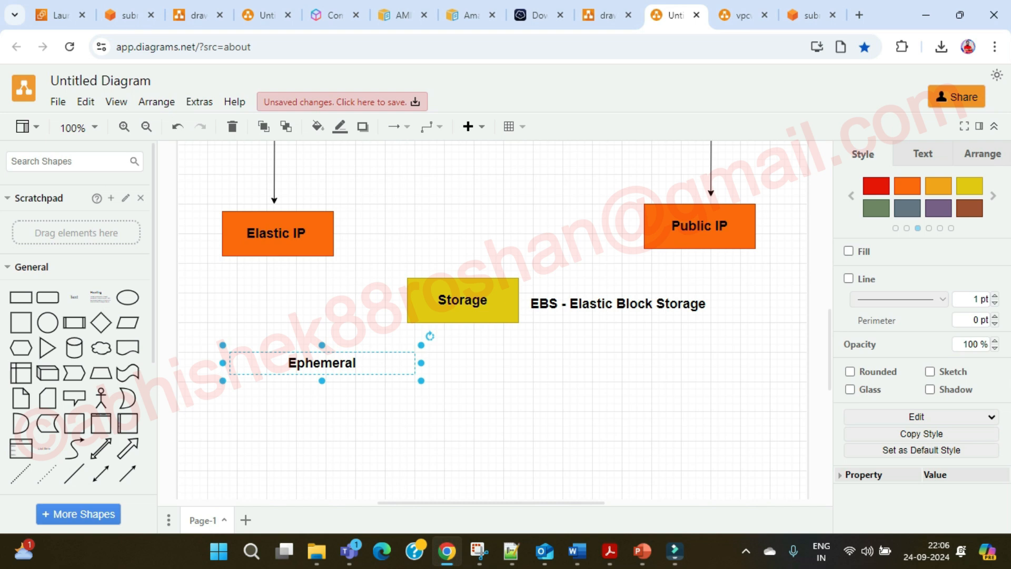
drag(421, 363, 296, 363)
click(342, 405)
click(358, 411)
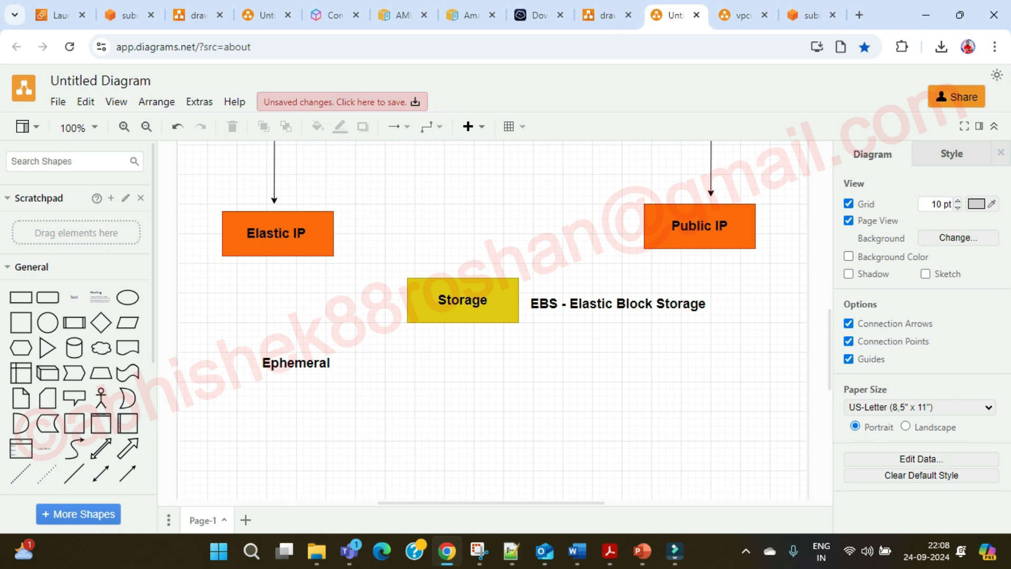
Set the root gp2 volume size to 10 GiB on the launch form.
click(126, 14)
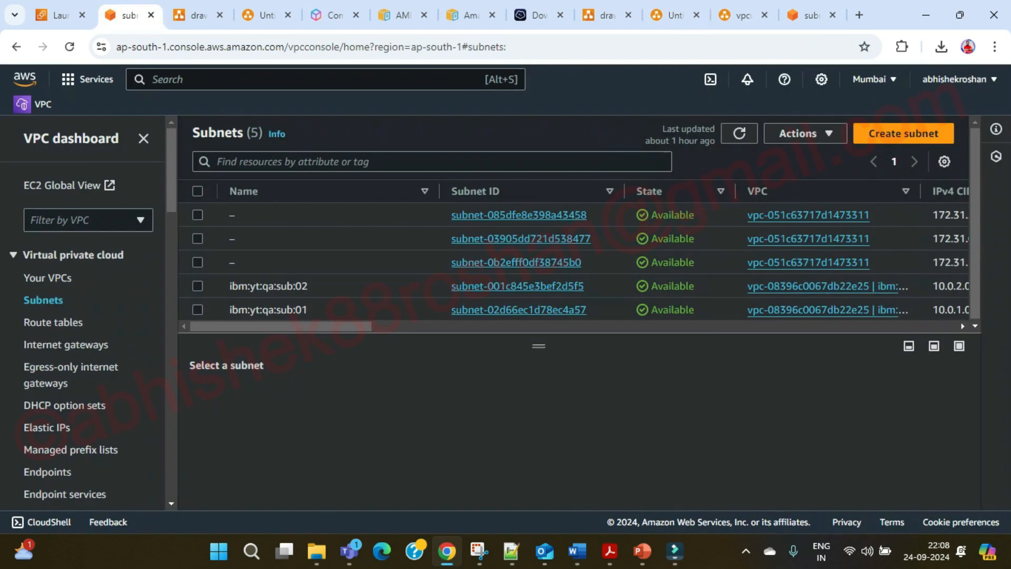
click(59, 15)
key(BackSpace)
text(10)
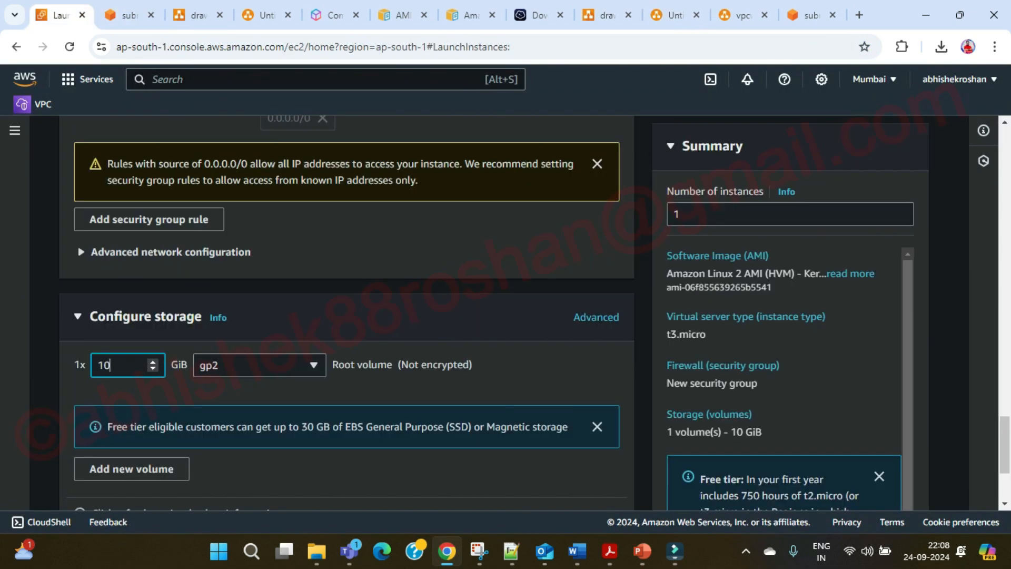
Expand the Advanced details section of the launch form.
scroll(346, 316, down, 1)
scroll(346, 316, up, 6)
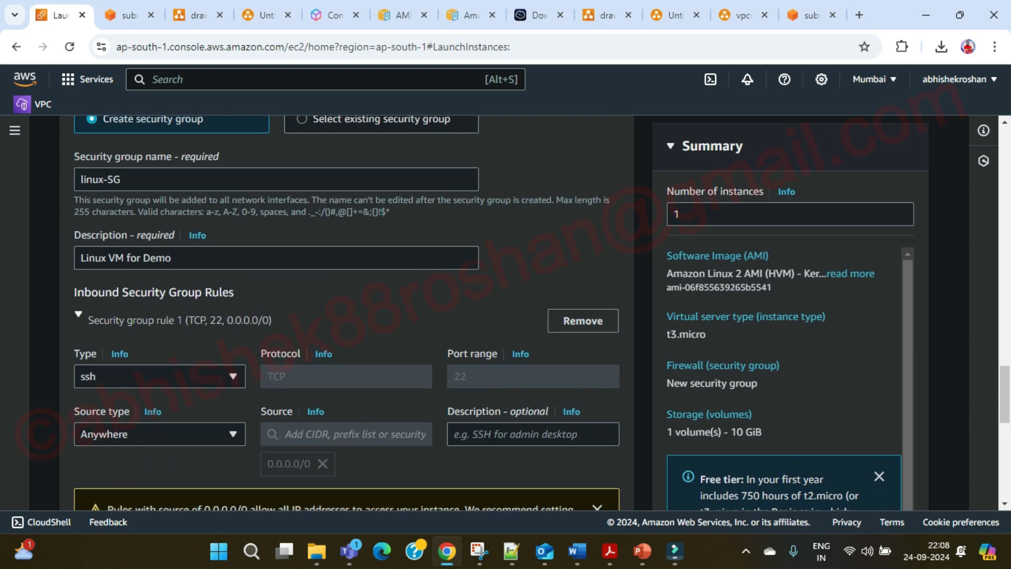
scroll(347, 316, up, 5)
scroll(347, 316, down, 6)
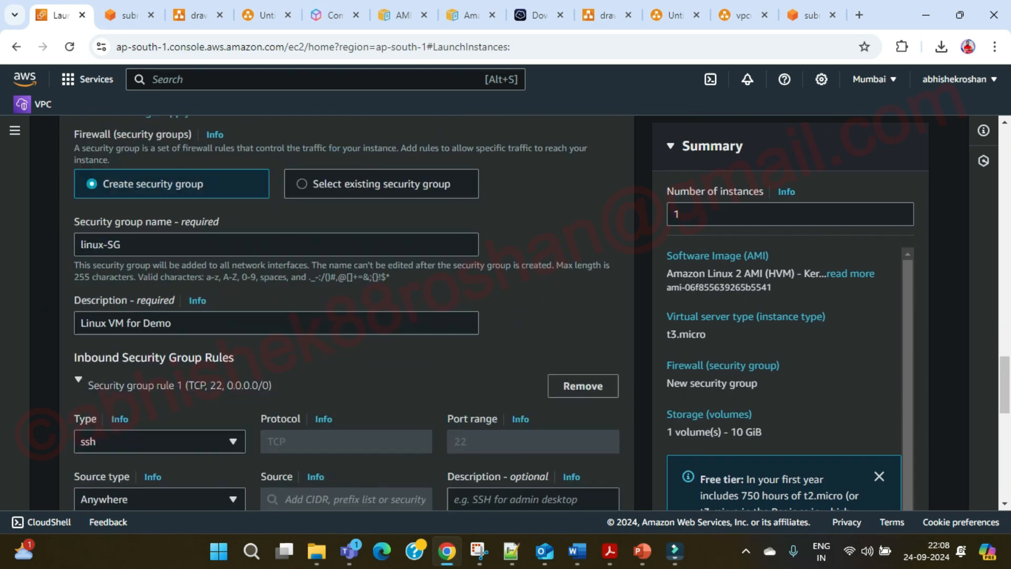
scroll(346, 316, down, 4)
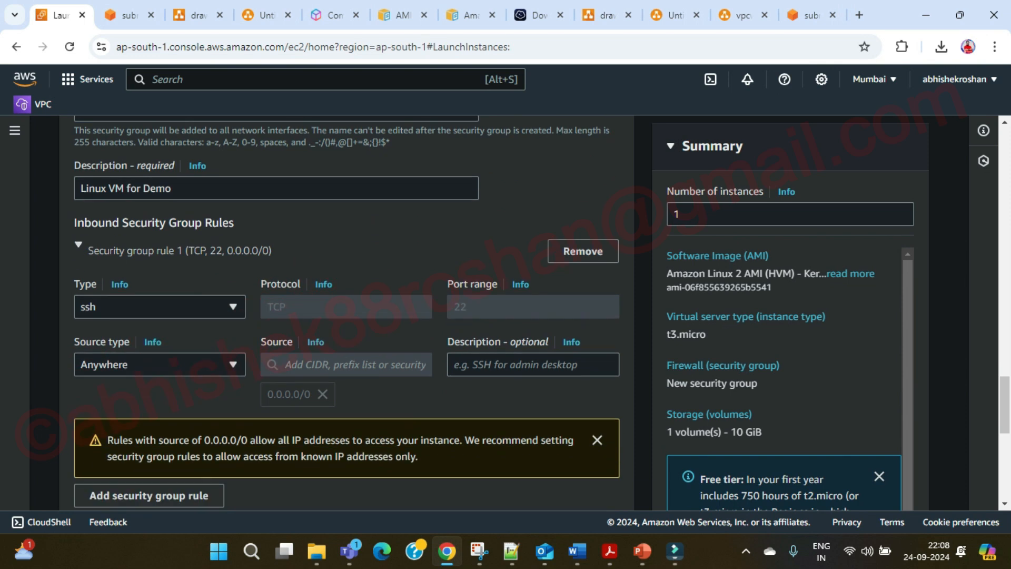
scroll(346, 316, down, 5)
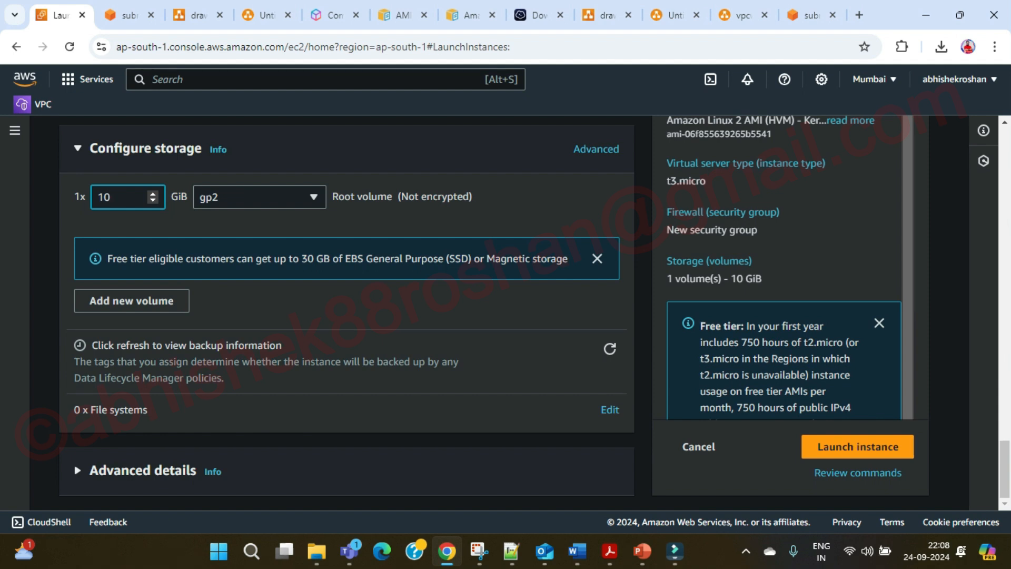
click(78, 470)
scroll(347, 316, down, 2)
scroll(346, 316, down, 2)
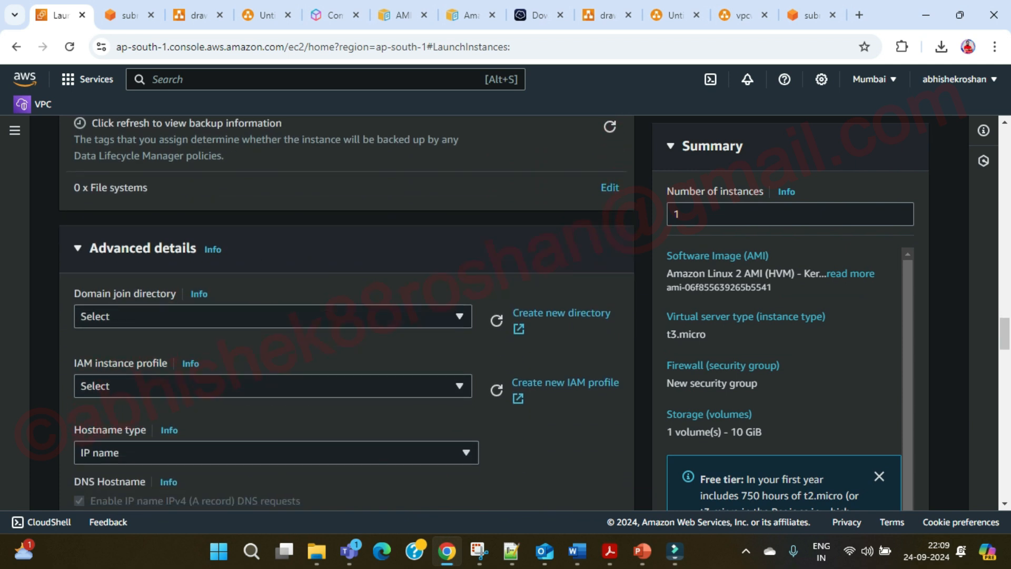
click(459, 316)
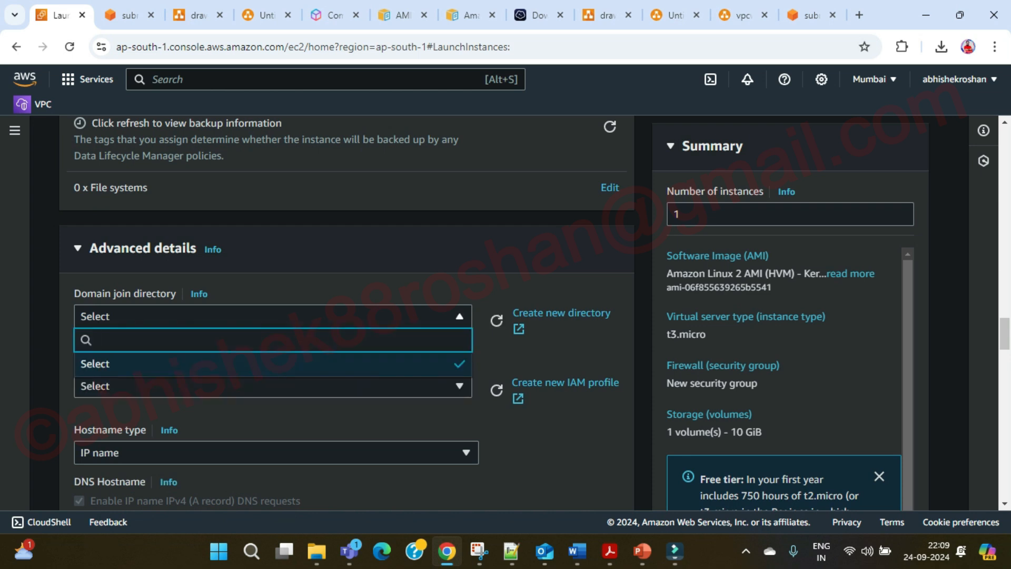
click(460, 317)
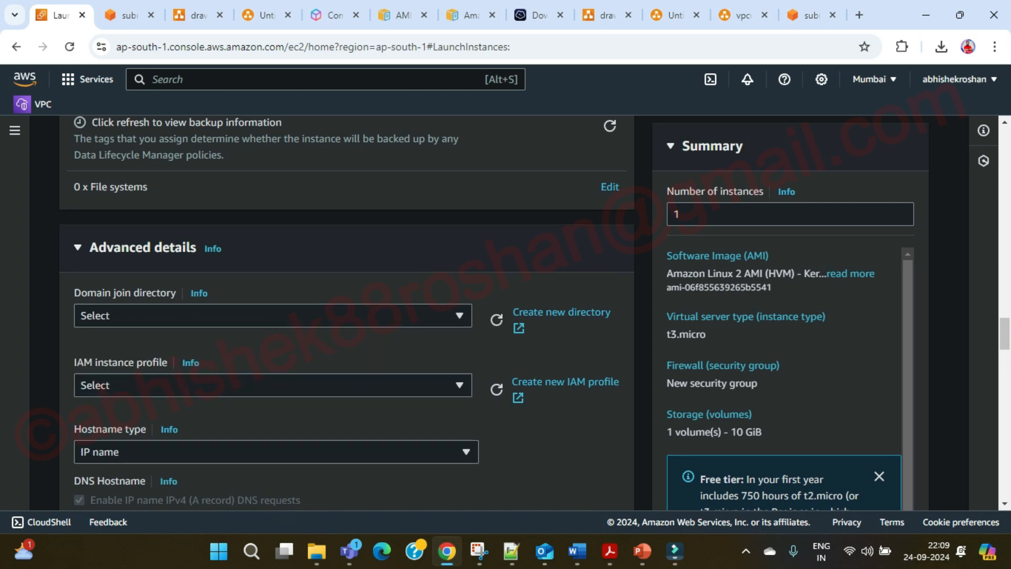
scroll(346, 316, down, 1)
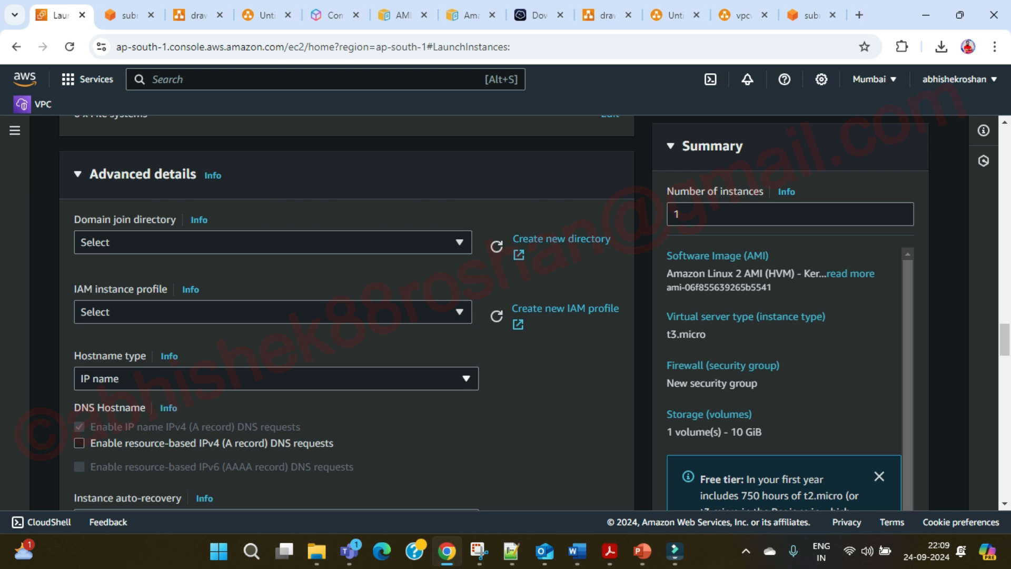
scroll(347, 316, down, 2)
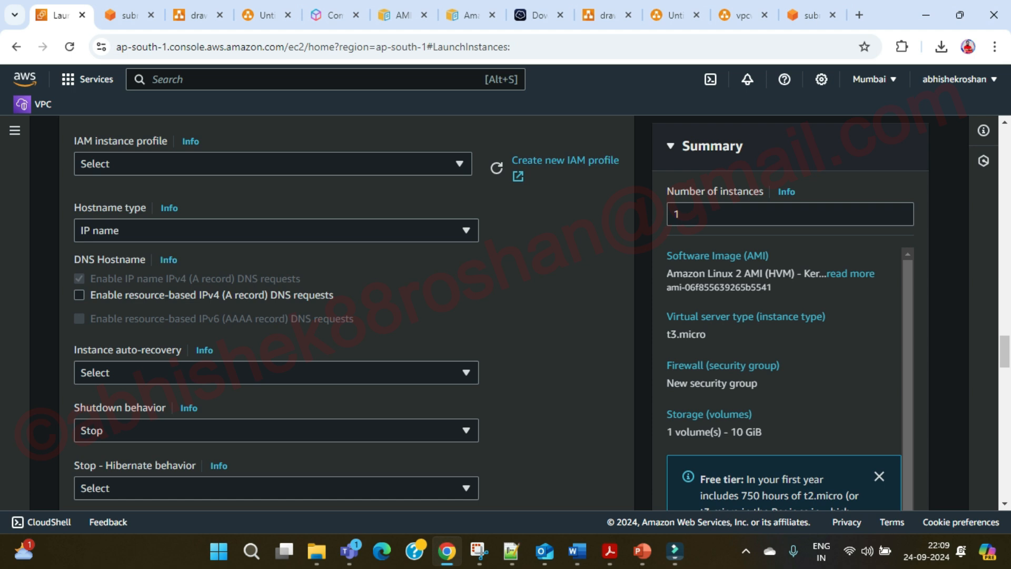
scroll(347, 316, down, 1)
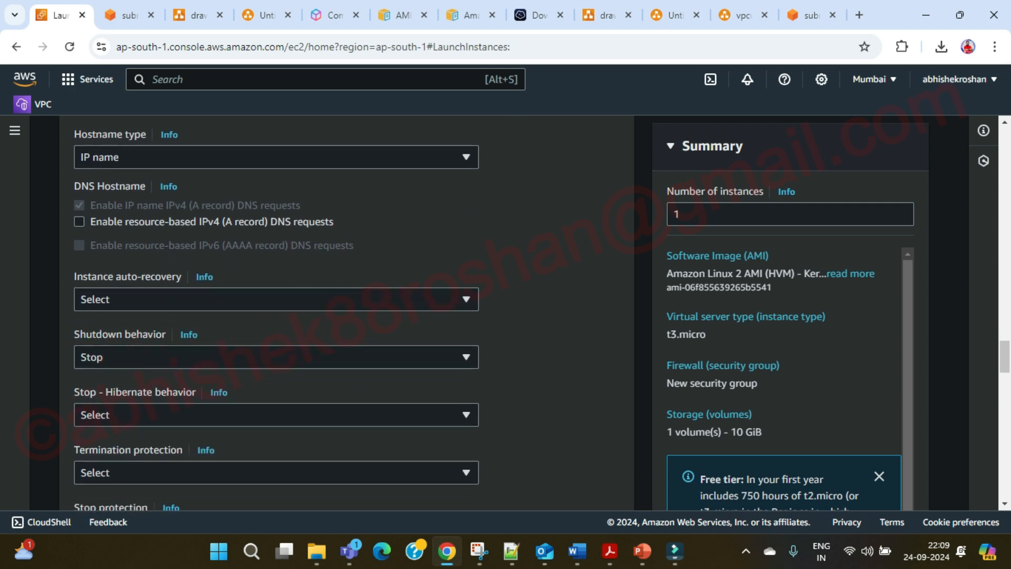
scroll(344, 314, down, 5)
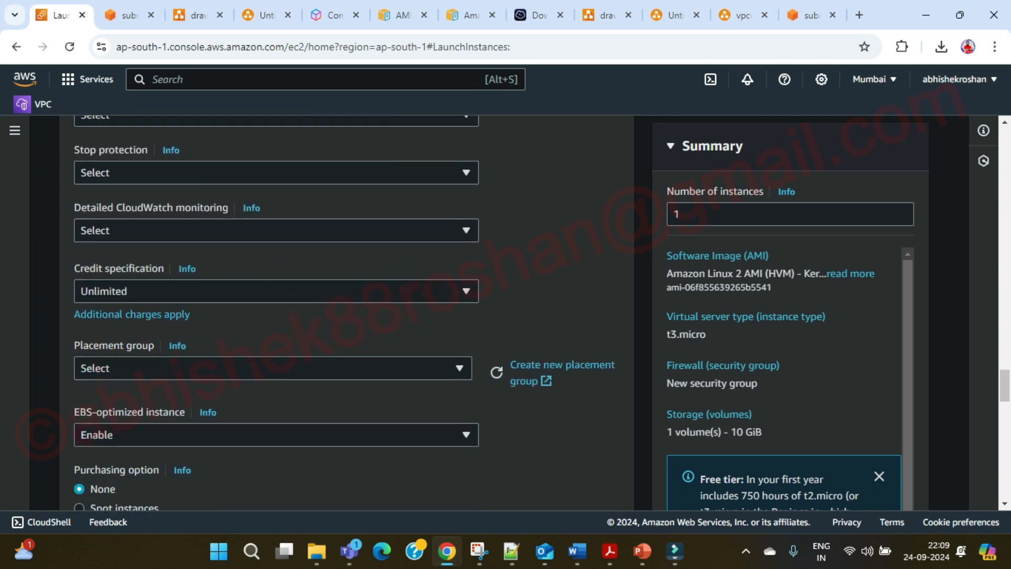
scroll(345, 315, down, 1)
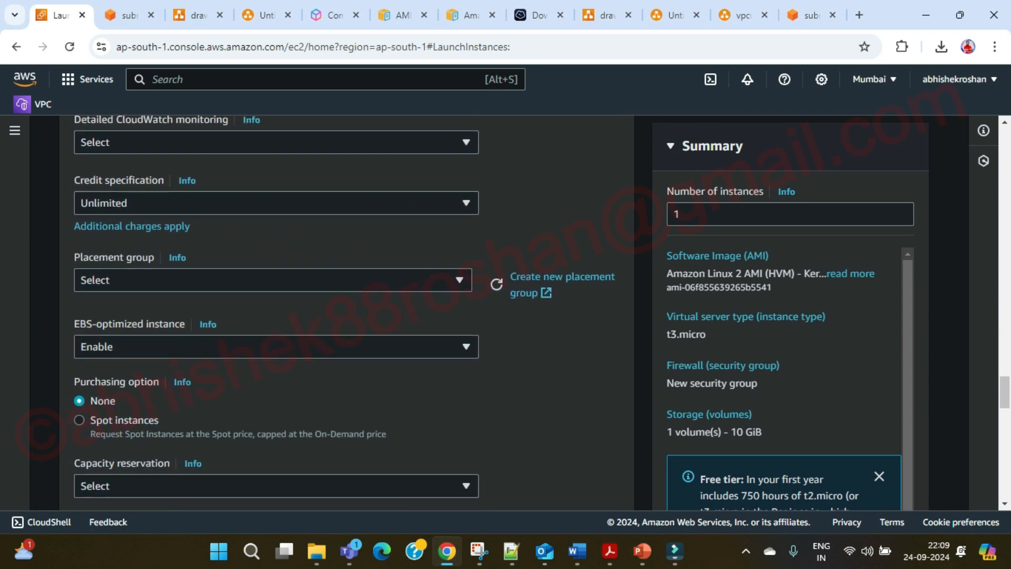
scroll(276, 311, down, 2)
scroll(277, 311, down, 3)
scroll(277, 311, down, 9)
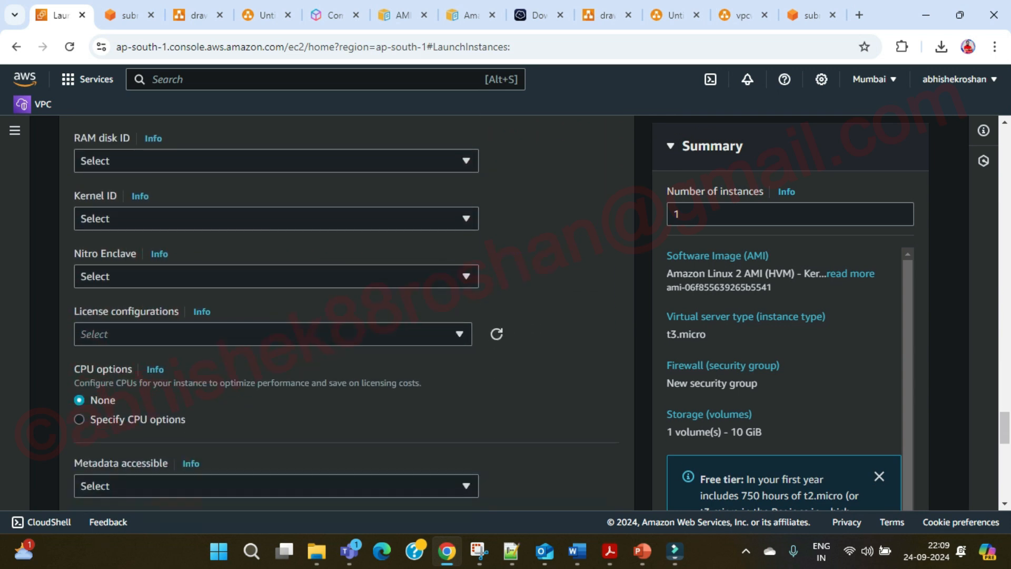
scroll(277, 311, down, 3)
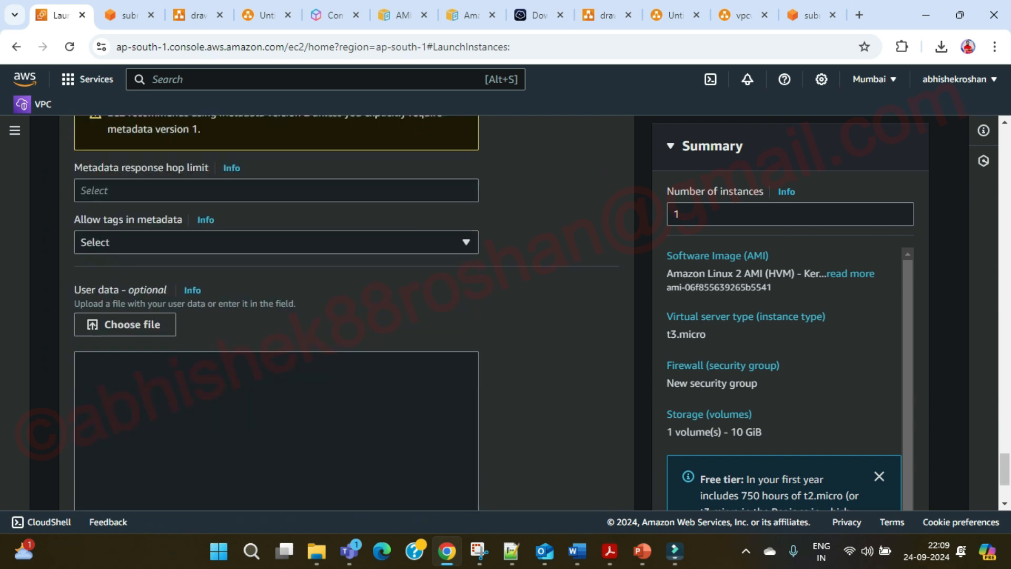
scroll(276, 311, up, 8)
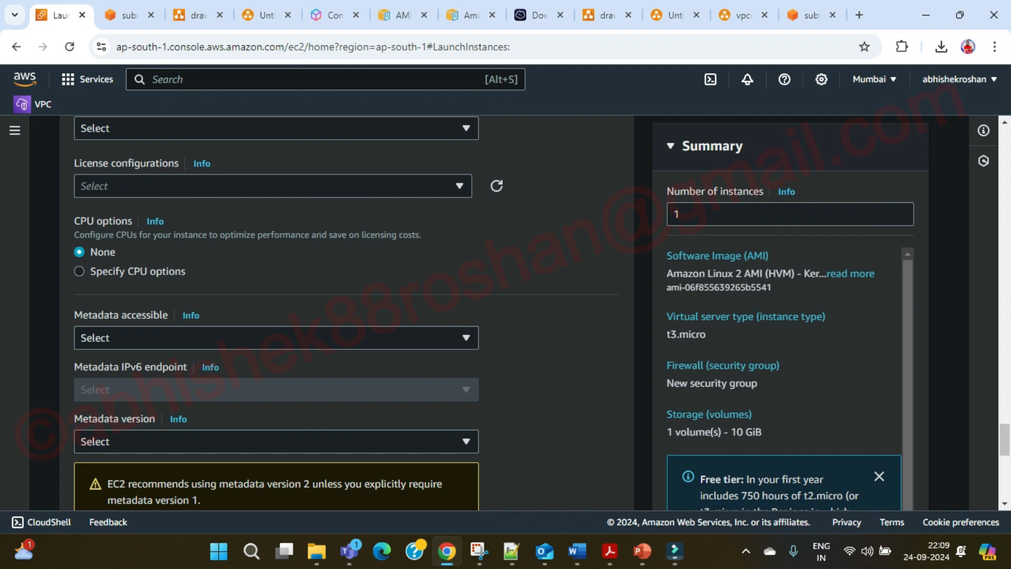
scroll(277, 311, down, 8)
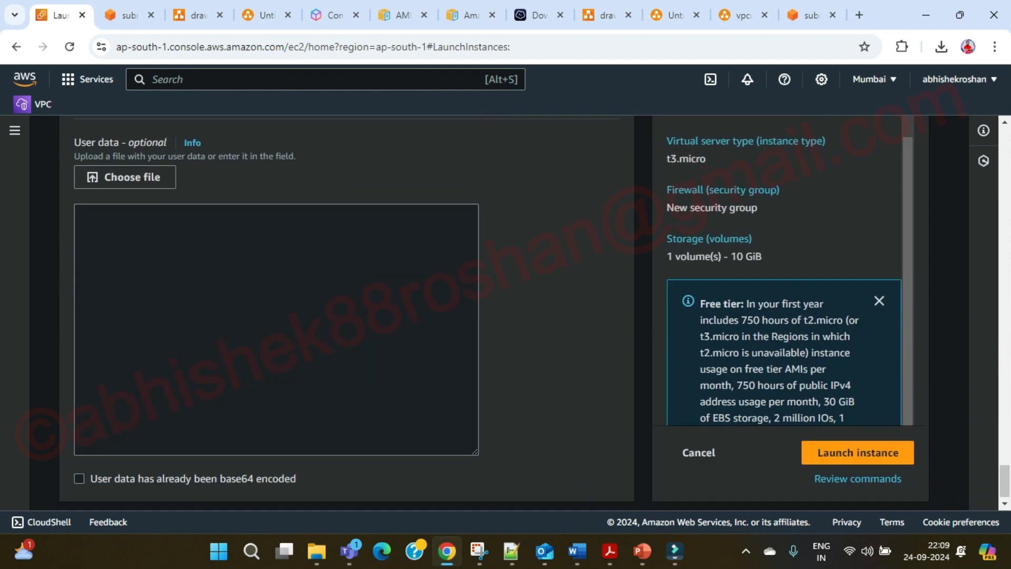
Launch the instance and, once it succeeds, go to the VPC Subnets list.
click(857, 453)
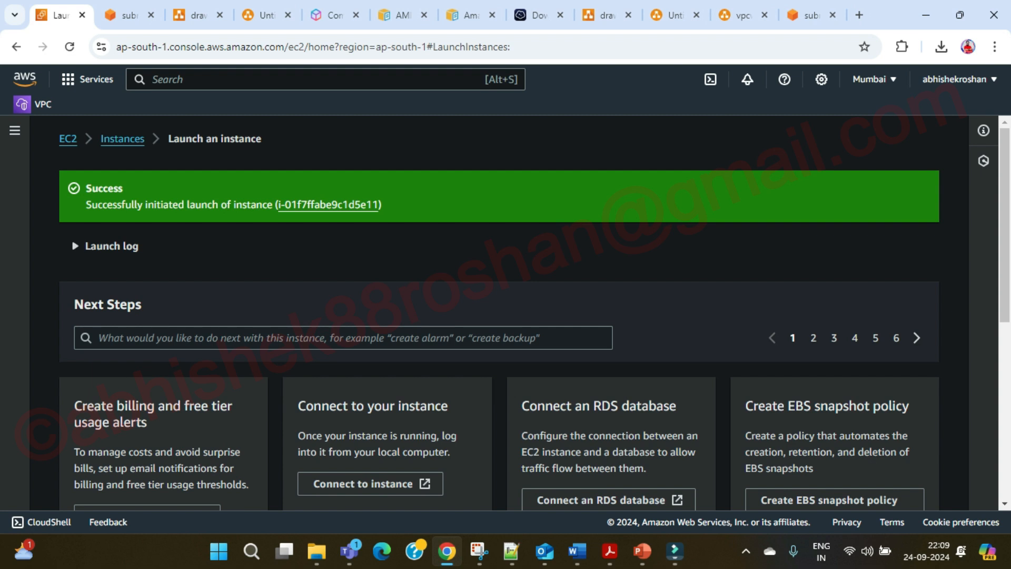
click(812, 15)
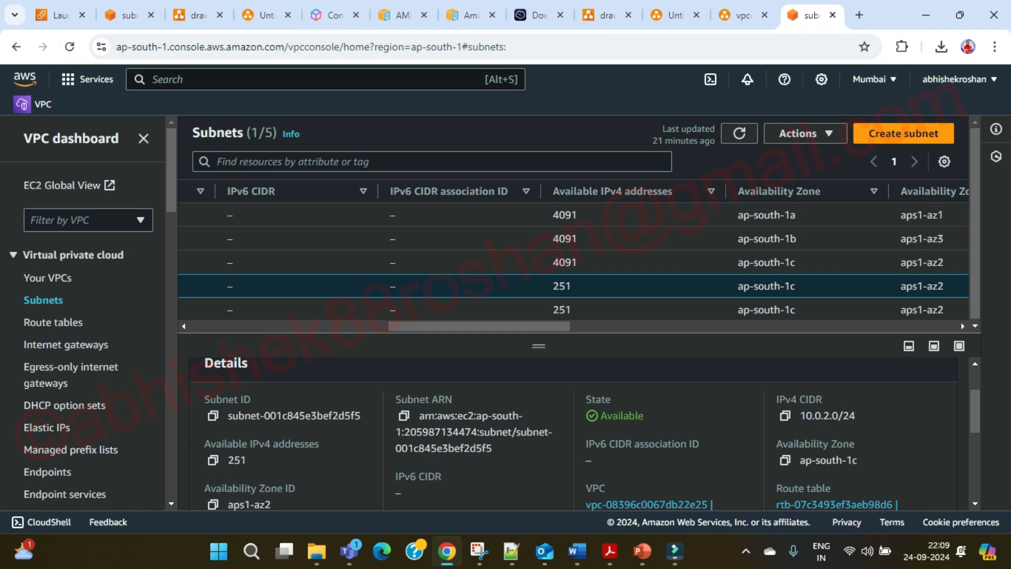
Refresh the subnets and confirm ibm:yt:qa:sub:01 has 250 available IPv4 addresses, then return to the launch result.
scroll(580, 258, left, 10)
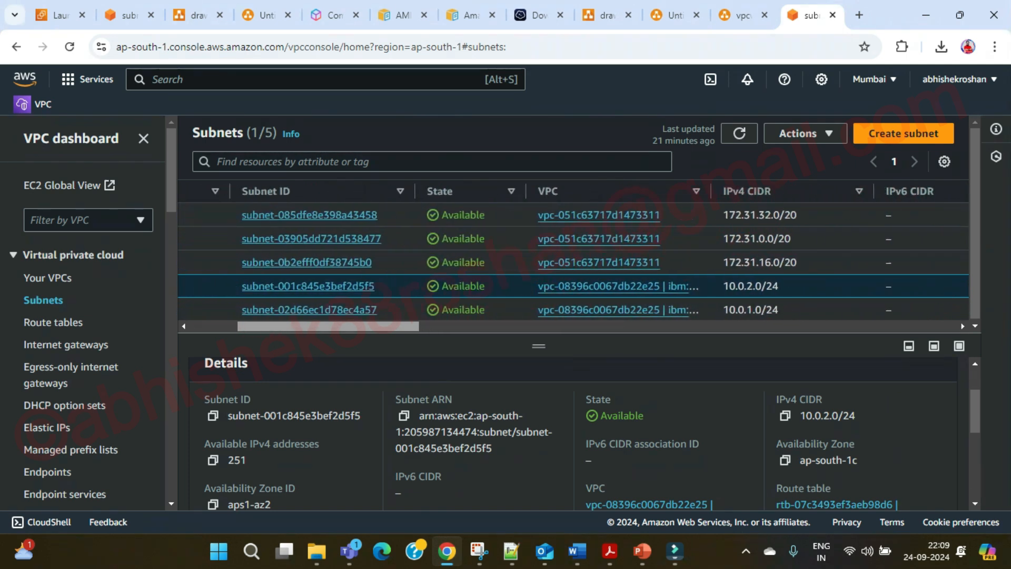
click(69, 47)
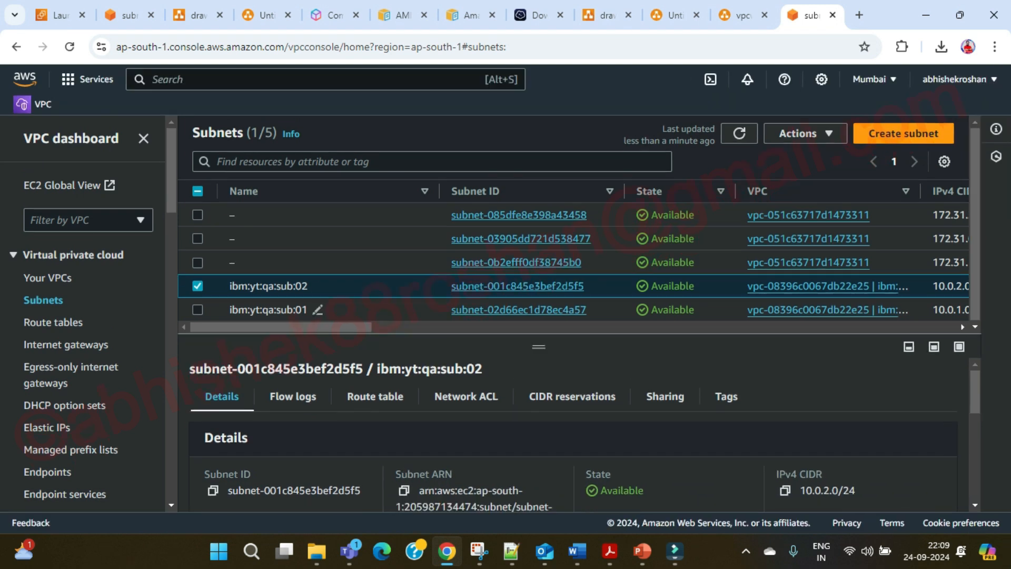
click(197, 286)
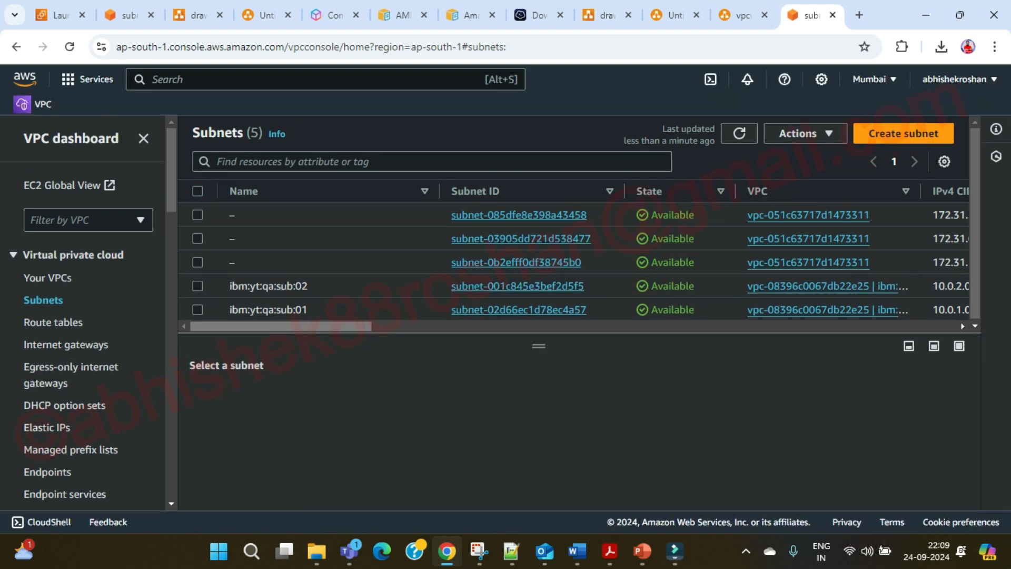
drag(281, 326, 443, 326)
drag(734, 310, 712, 309)
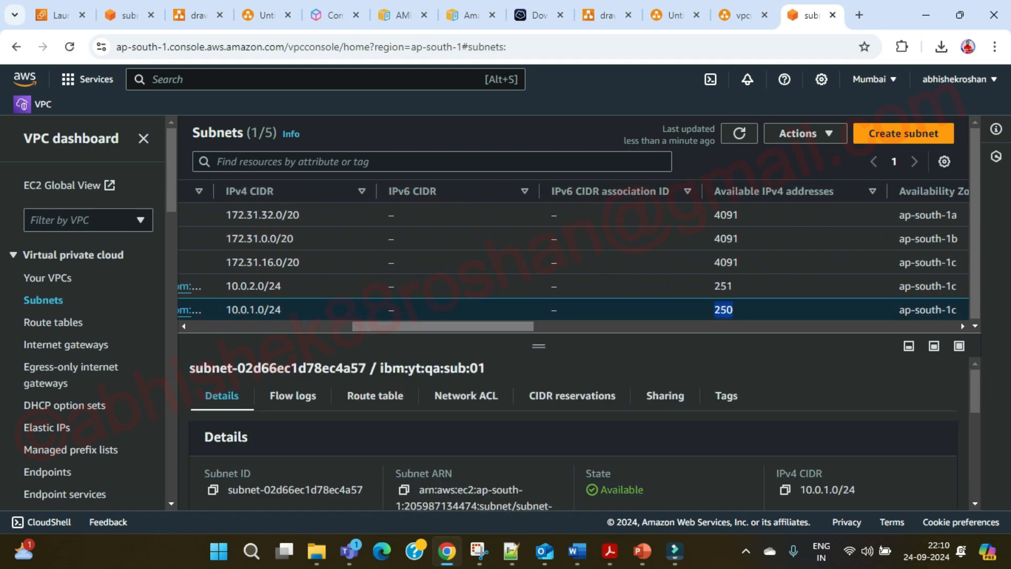
drag(443, 327, 280, 327)
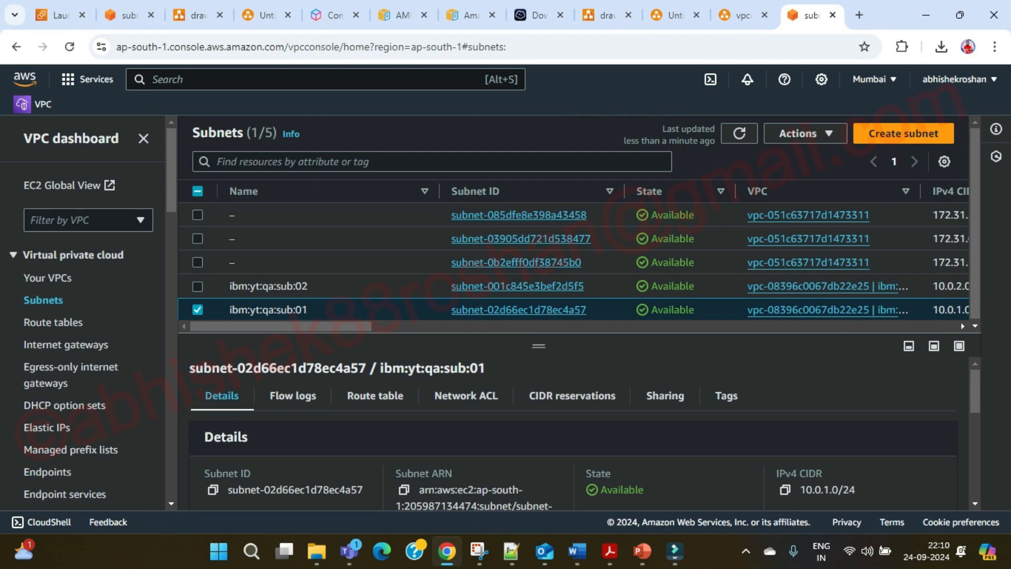
drag(281, 326, 317, 326)
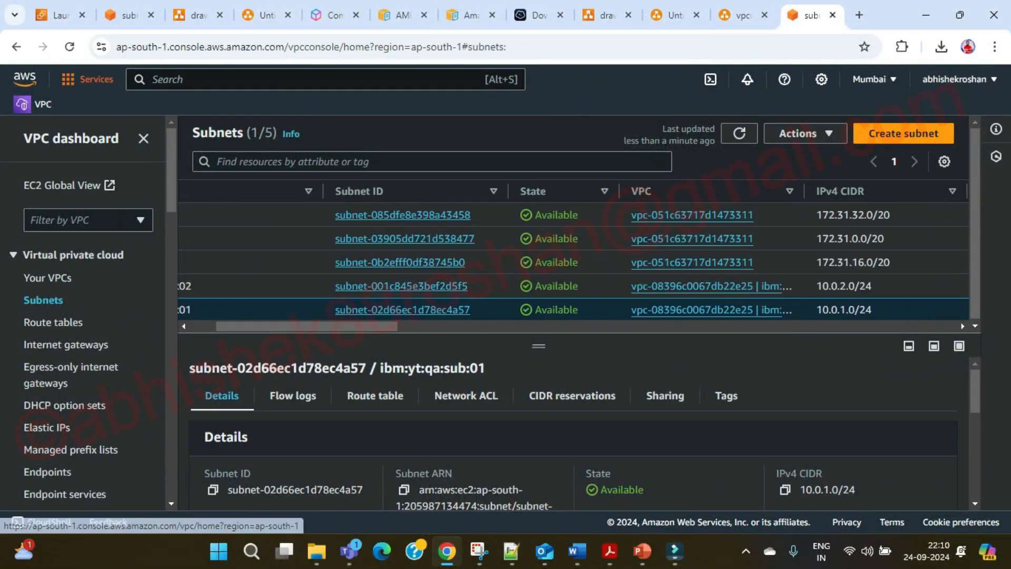
click(60, 14)
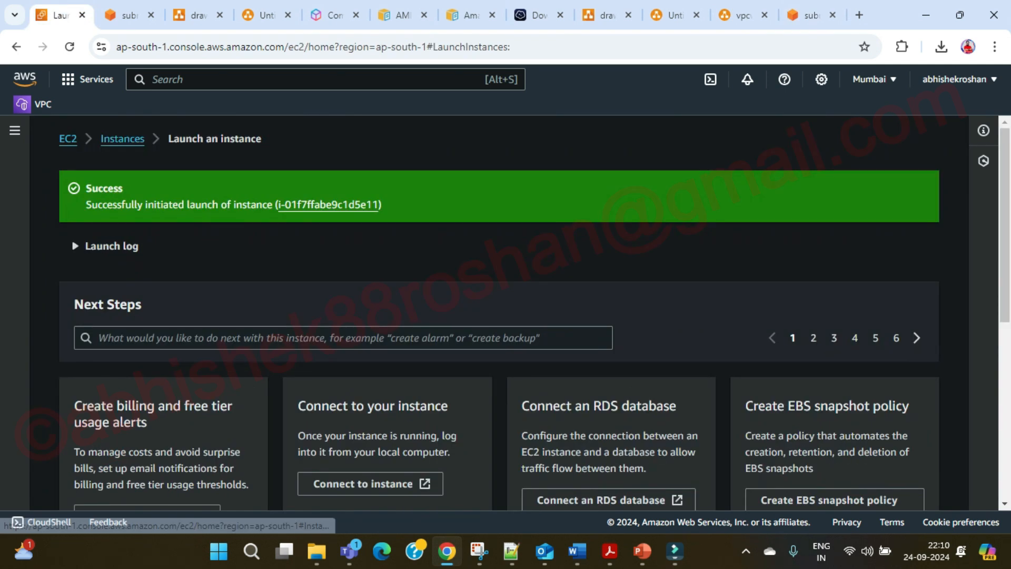
Check ibm:yt:qa:linux:01 runs as t3.micro at 13.201.176.63 with status checks initializing.
click(122, 139)
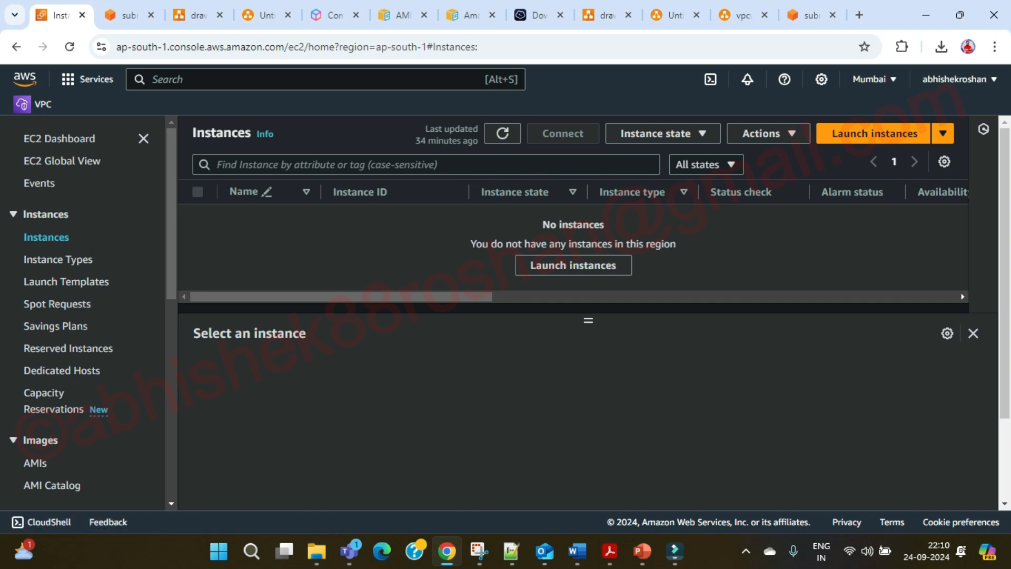
mouse_move(342, 297)
mouse_down()
mouse_move(806, 297)
mouse_move(342, 297)
mouse_up()
click(502, 133)
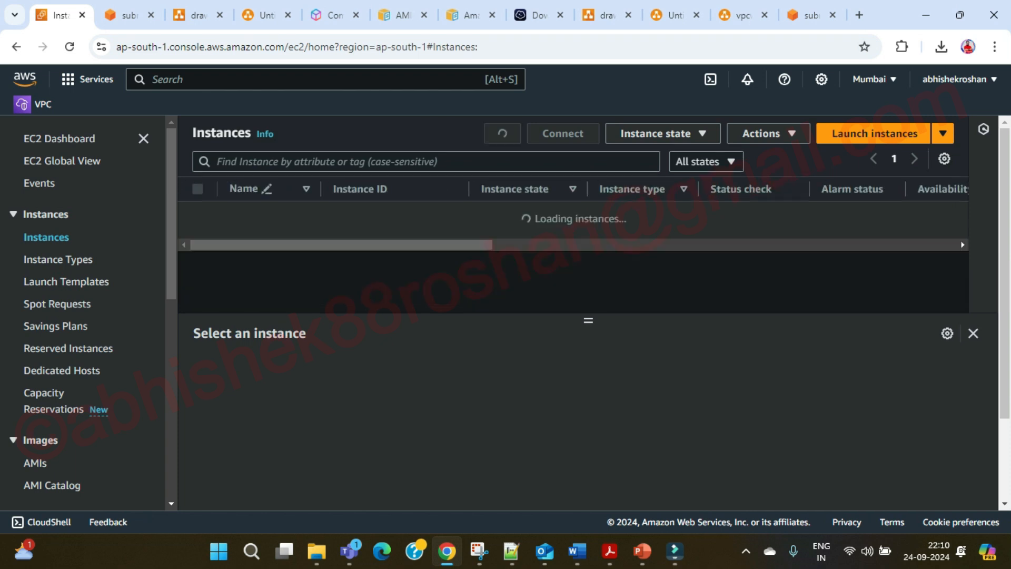
click(198, 217)
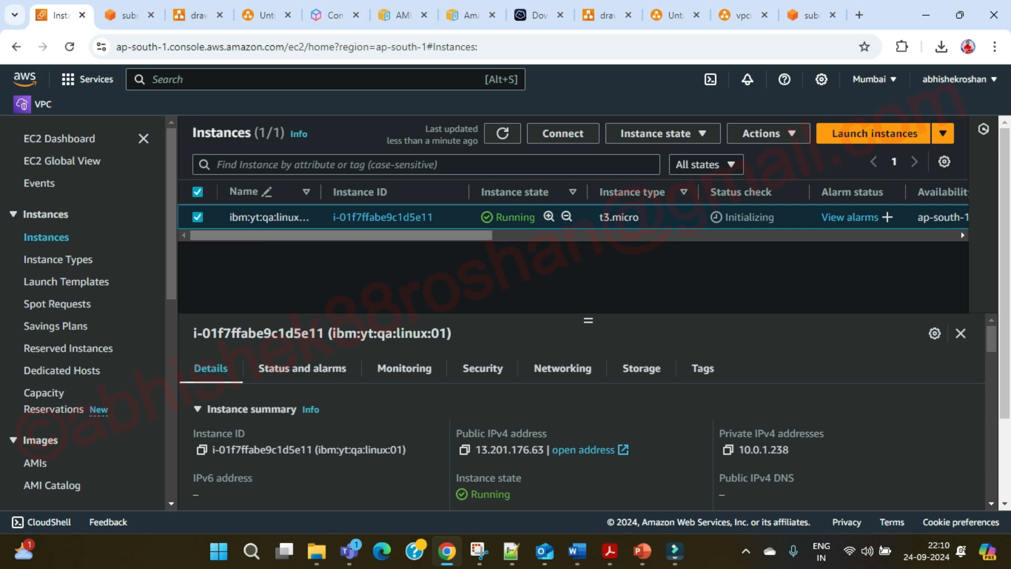
drag(321, 192, 354, 192)
drag(350, 236, 416, 235)
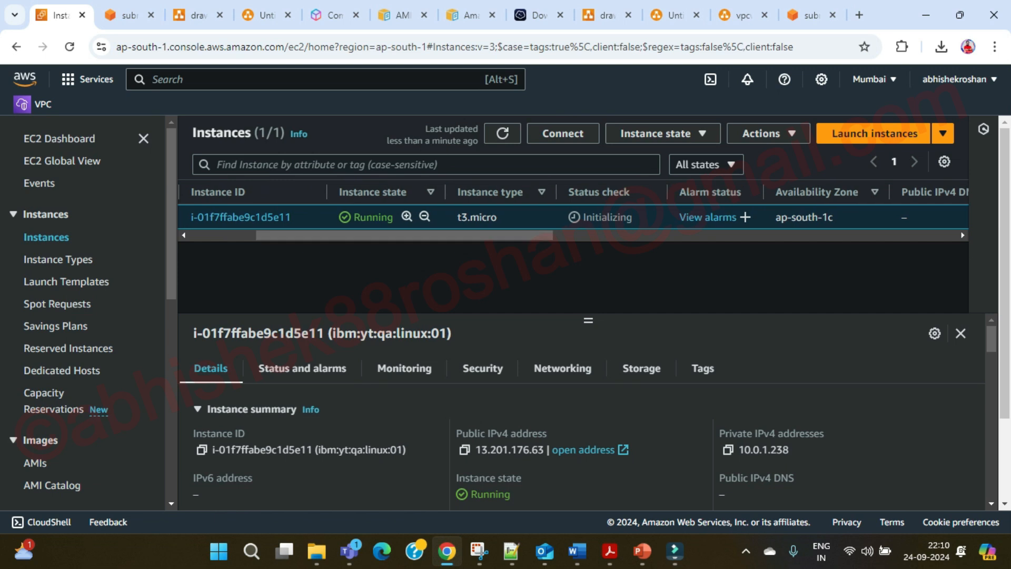
drag(631, 192, 568, 191)
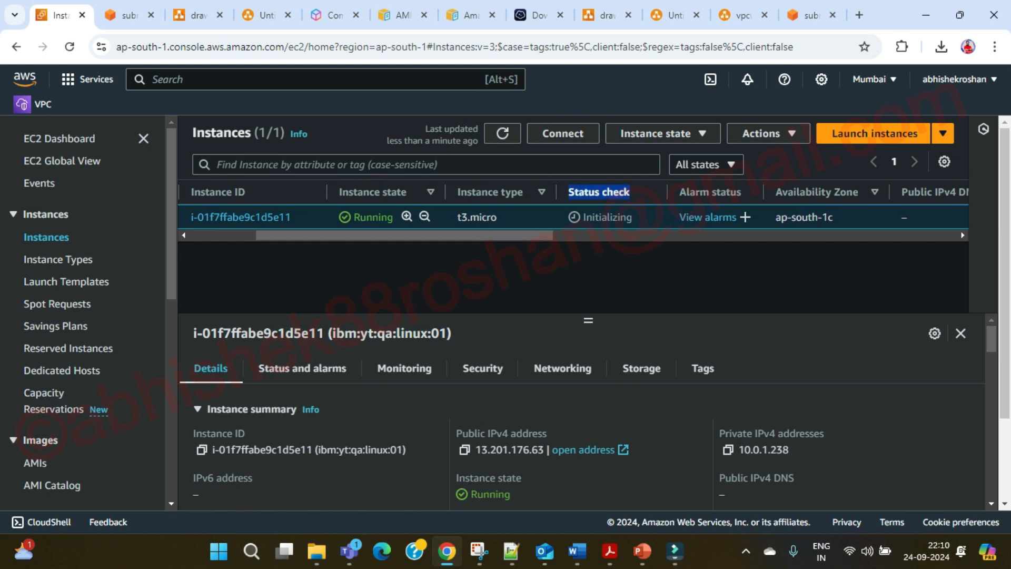
click(599, 192)
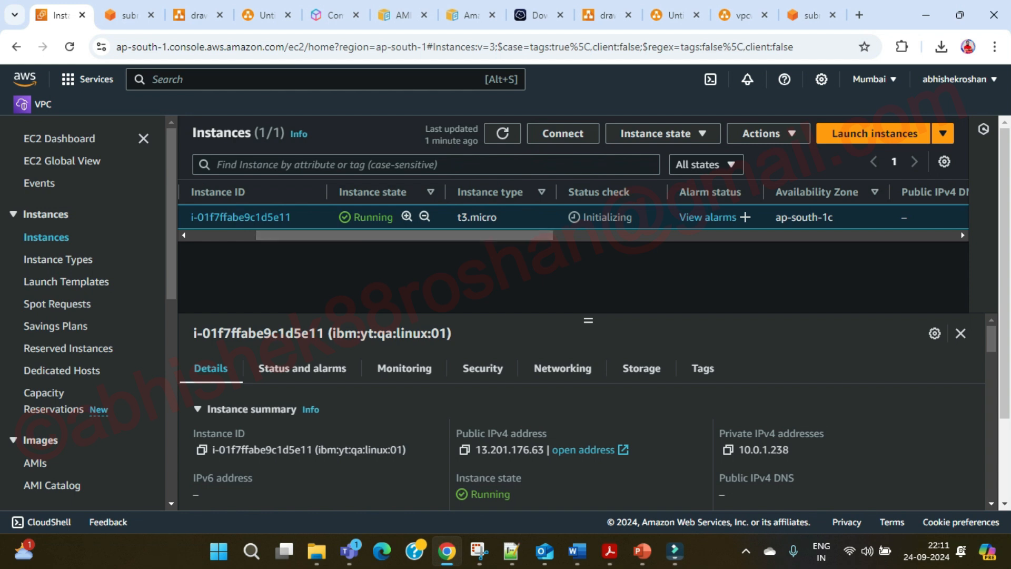
Highlight the private IPv4 address 10.0.1.238, then view subnet ibm:yt:qa:sub:01 (10.0.1.0/24).
scroll(474, 237, down, 2)
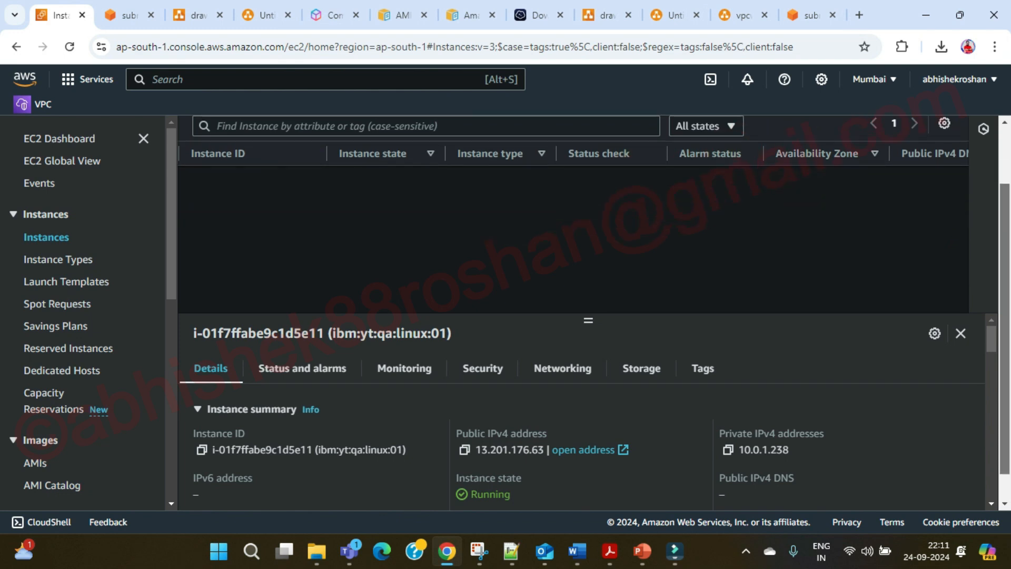
scroll(580, 221, up, 2)
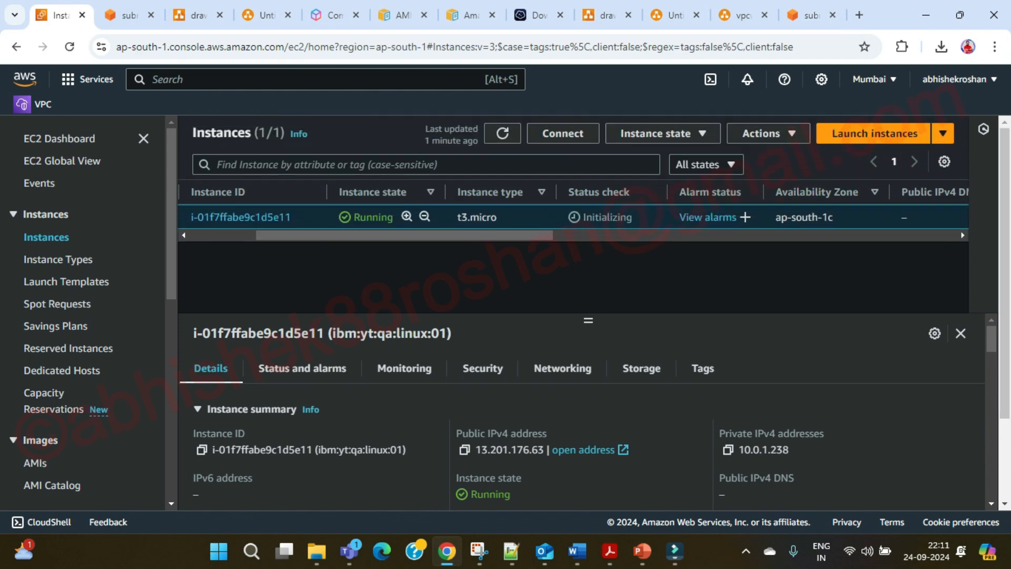
drag(790, 449, 739, 450)
click(759, 452)
drag(790, 450, 739, 450)
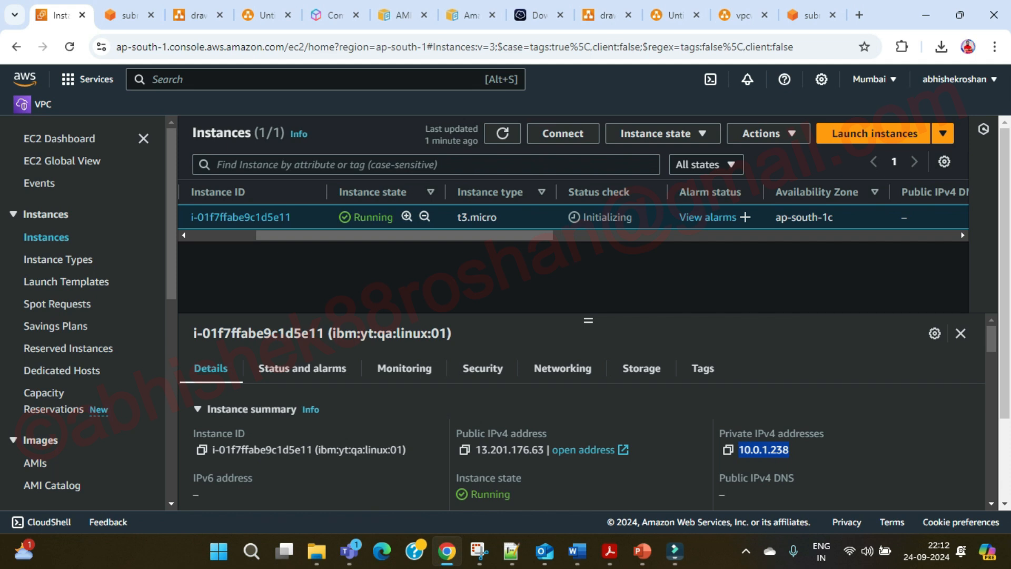
click(810, 15)
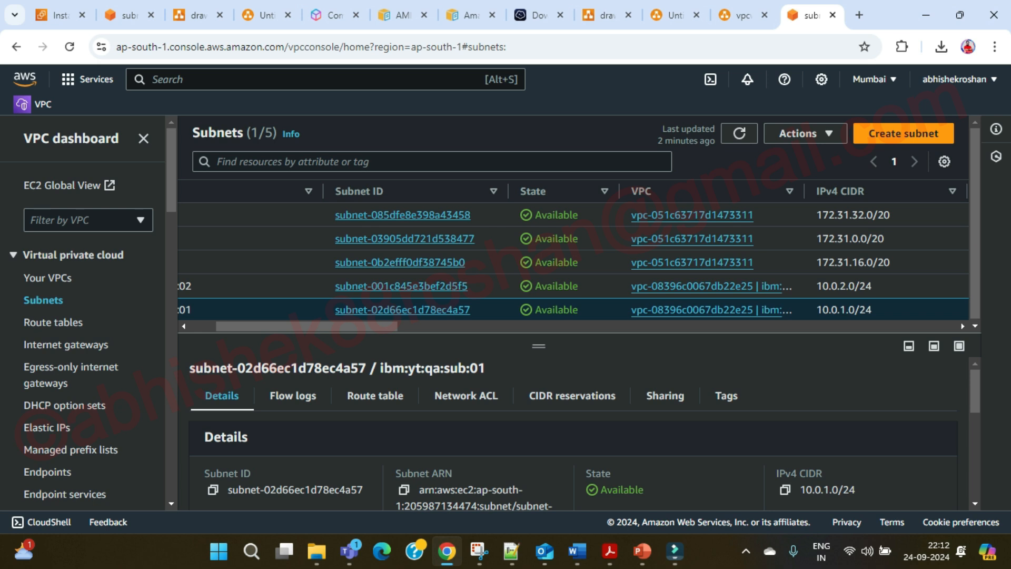
Check that the subnet has 250 available IPv4 addresses, then return to the EC2 Instances page.
scroll(575, 261, left, 3)
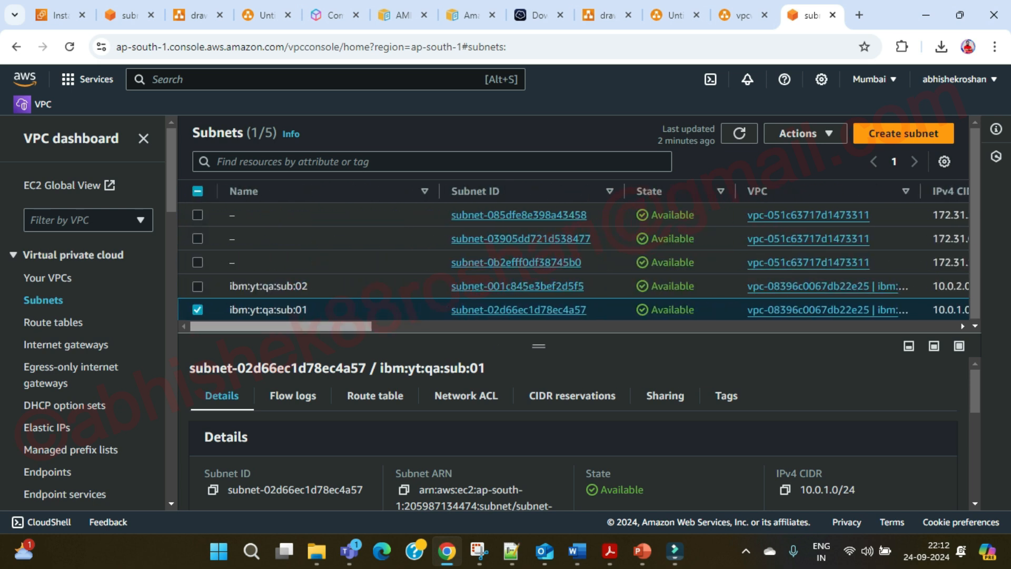
scroll(575, 261, right, 10)
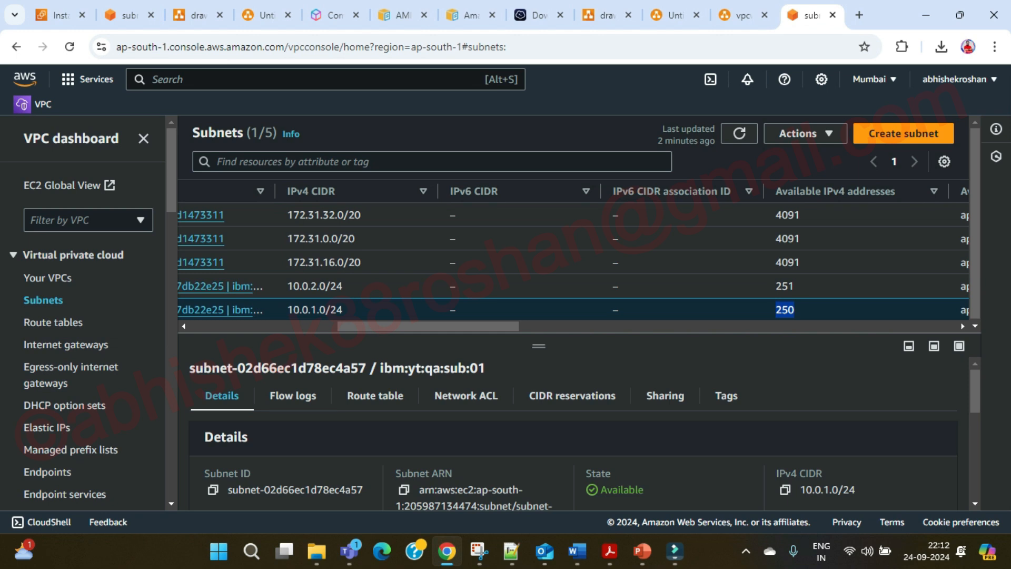
click(124, 16)
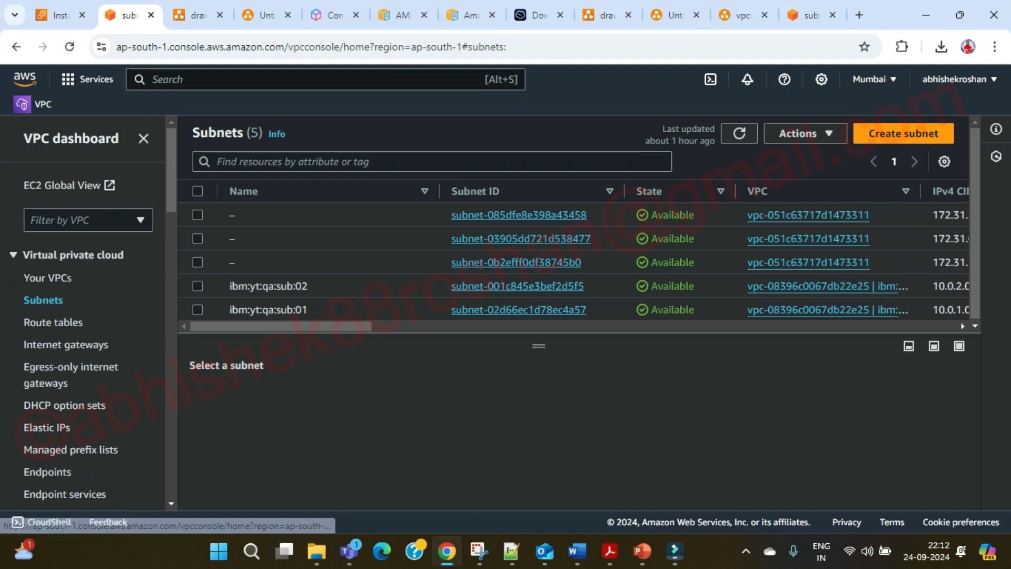
click(60, 15)
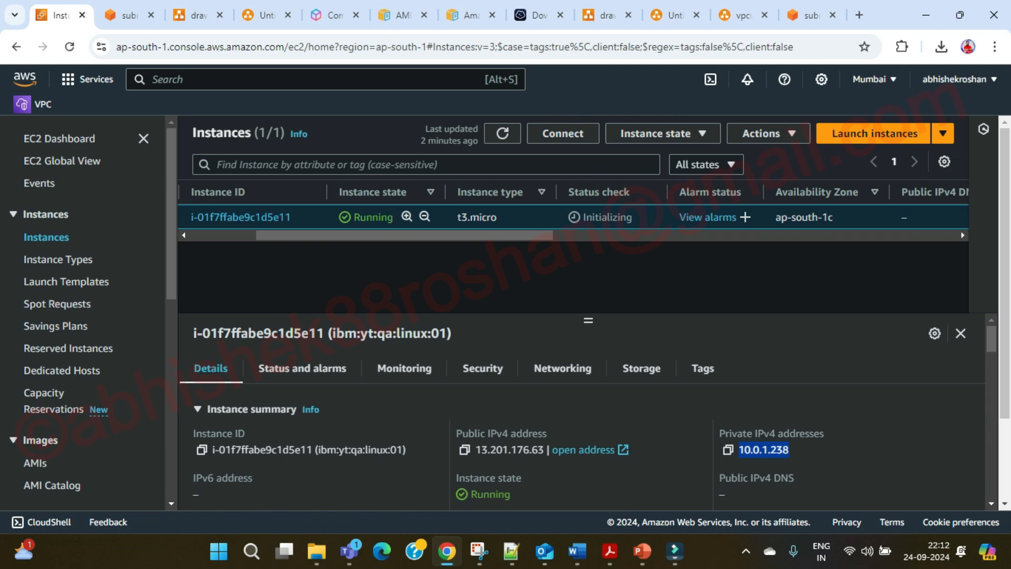
Refresh the instance list so ibm:yt:qa:linux:01 shows 3/3 status checks passed, widening the Status check column.
click(771, 451)
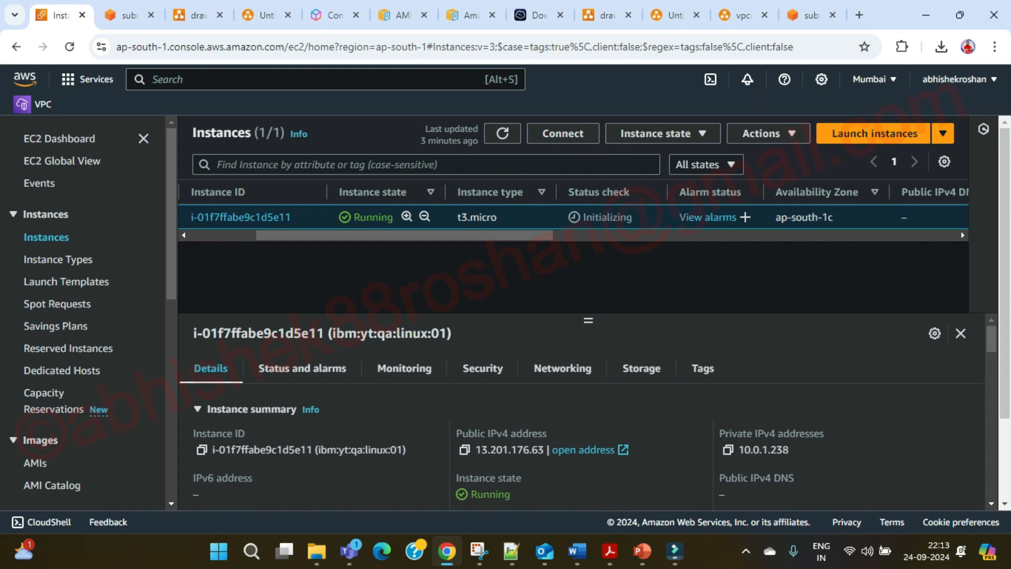
click(503, 134)
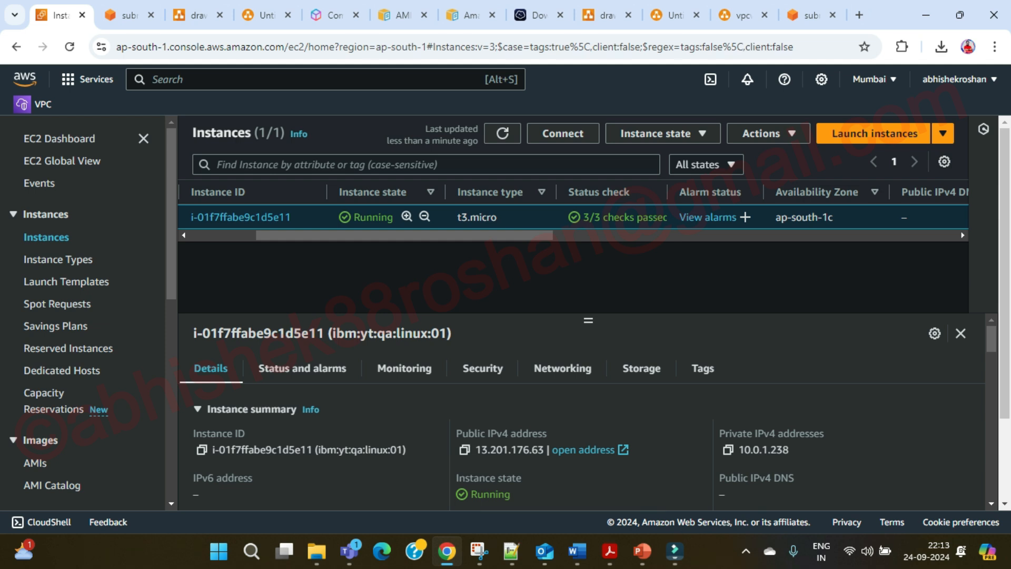
drag(453, 235, 484, 236)
drag(583, 192, 616, 192)
drag(527, 235, 446, 235)
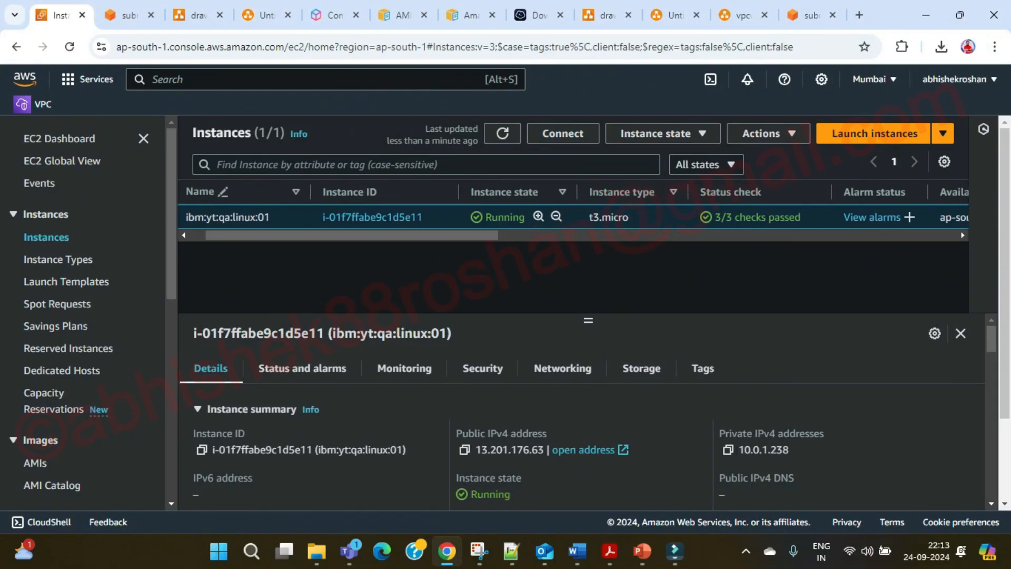
Enlarge the instance's Network in (bytes) chart from the Monitoring tab.
scroll(490, 263, down, 1)
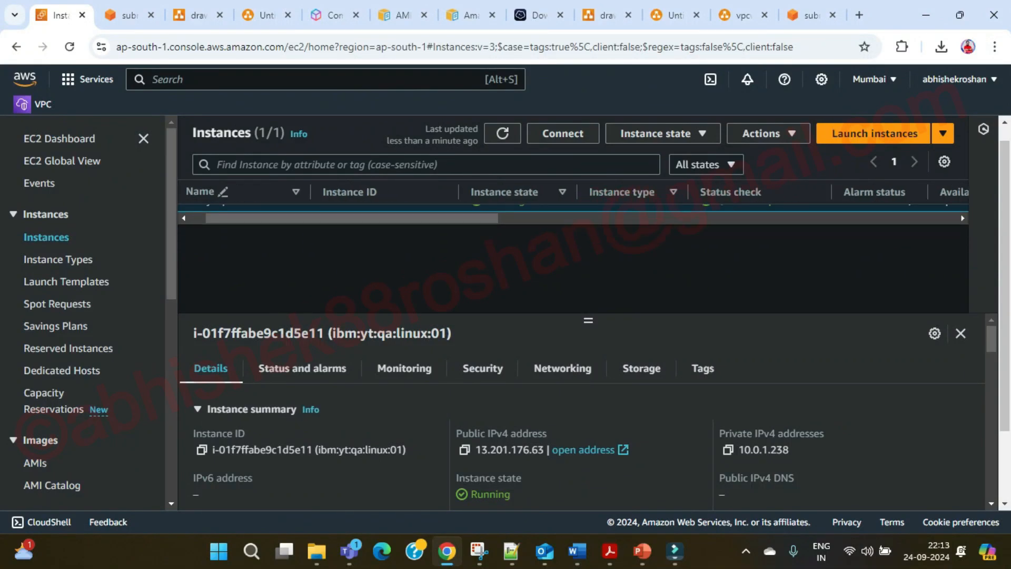
click(405, 368)
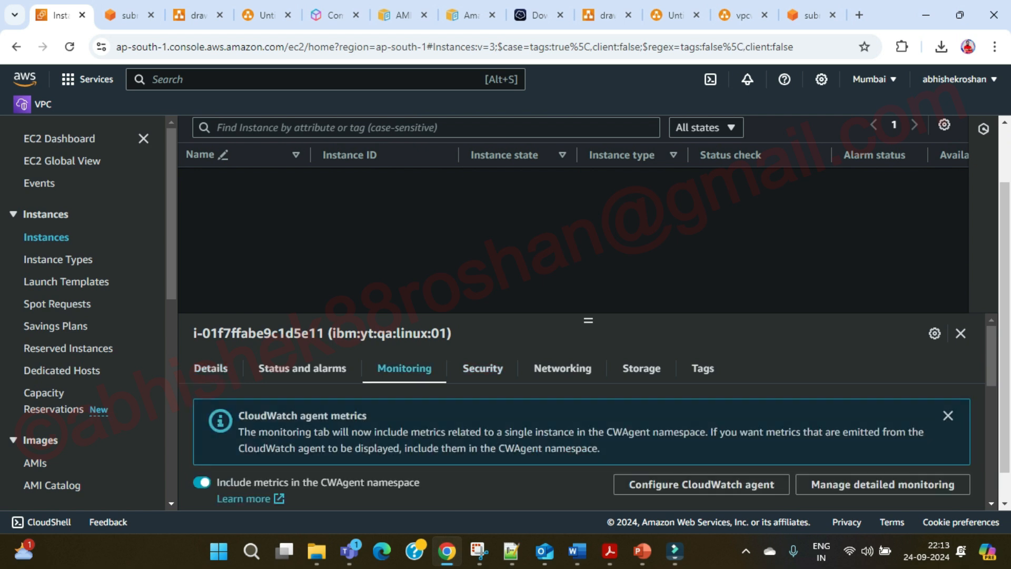
scroll(588, 417, down, 3)
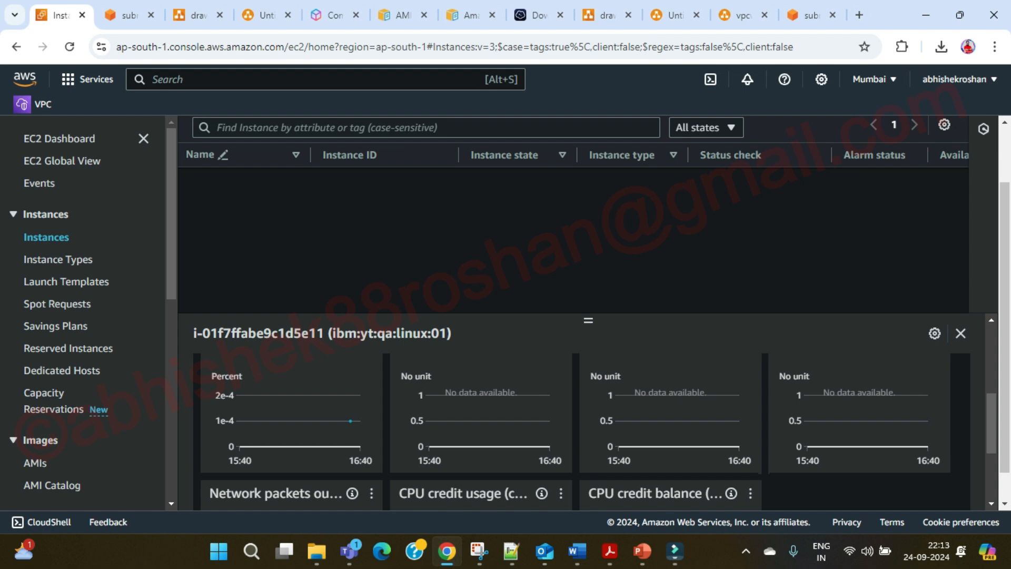
drag(588, 320, 588, 308)
scroll(585, 401, up, 1)
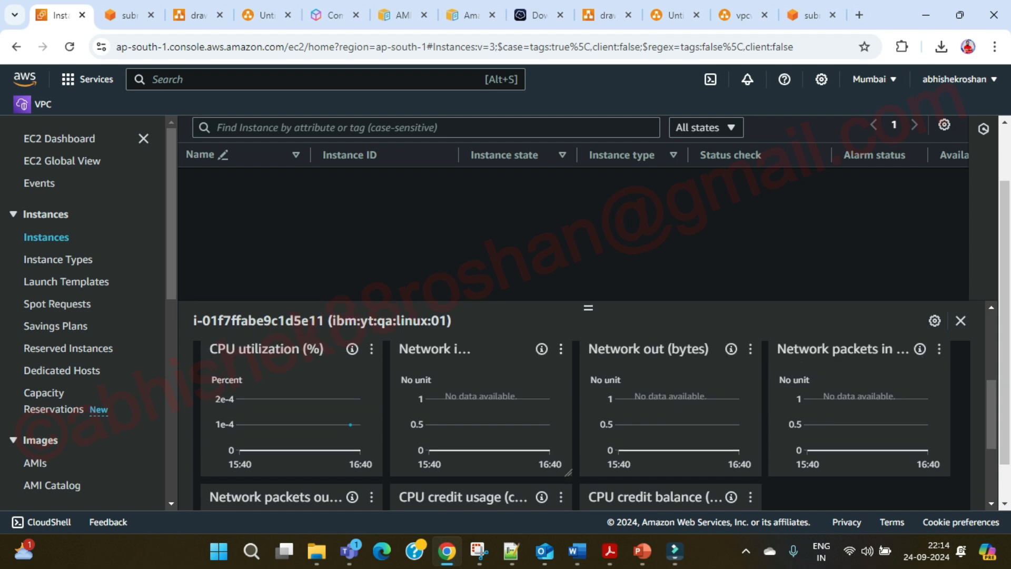
click(561, 349)
click(584, 372)
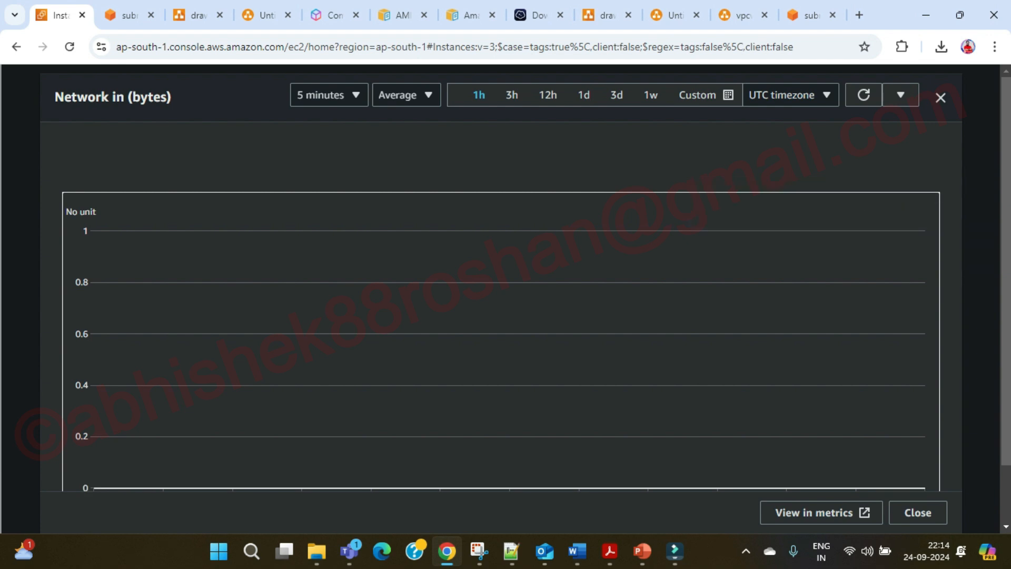
View the Network in metric in CloudWatch, then close CloudWatch and the enlarged chart.
click(821, 513)
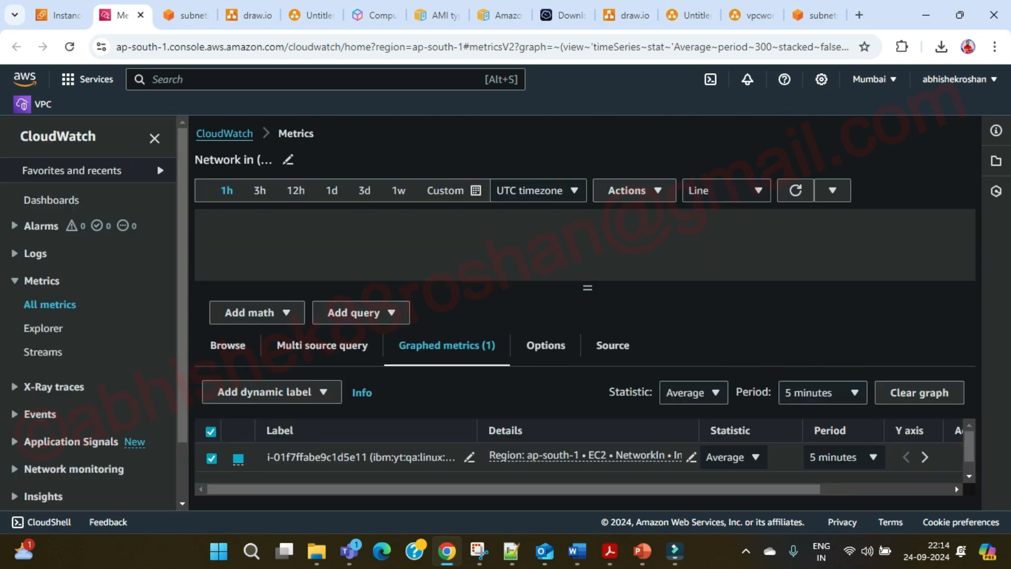
mouse_move(514, 489)
mouse_down()
mouse_move(642, 490)
mouse_move(513, 489)
mouse_up()
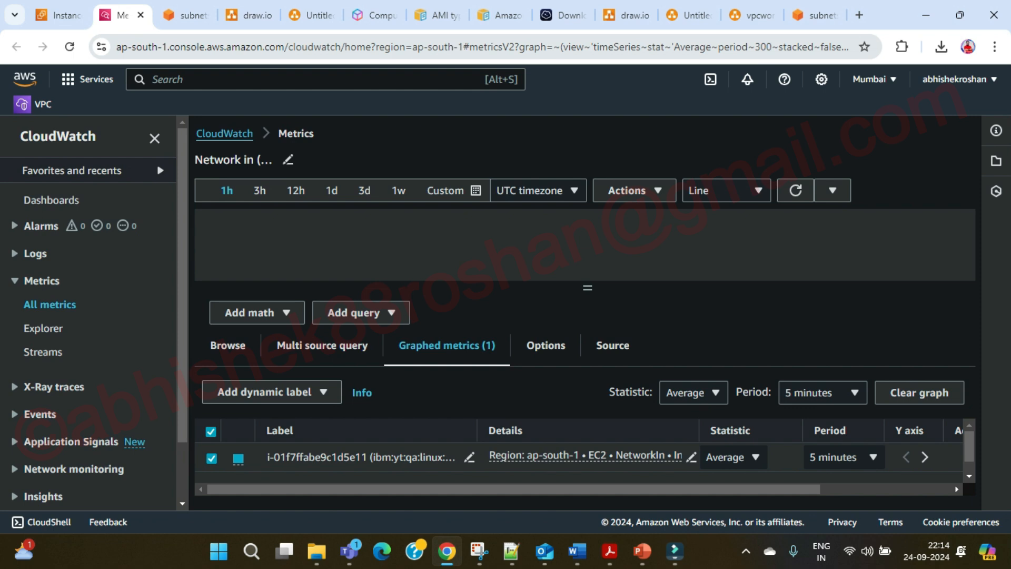
click(141, 15)
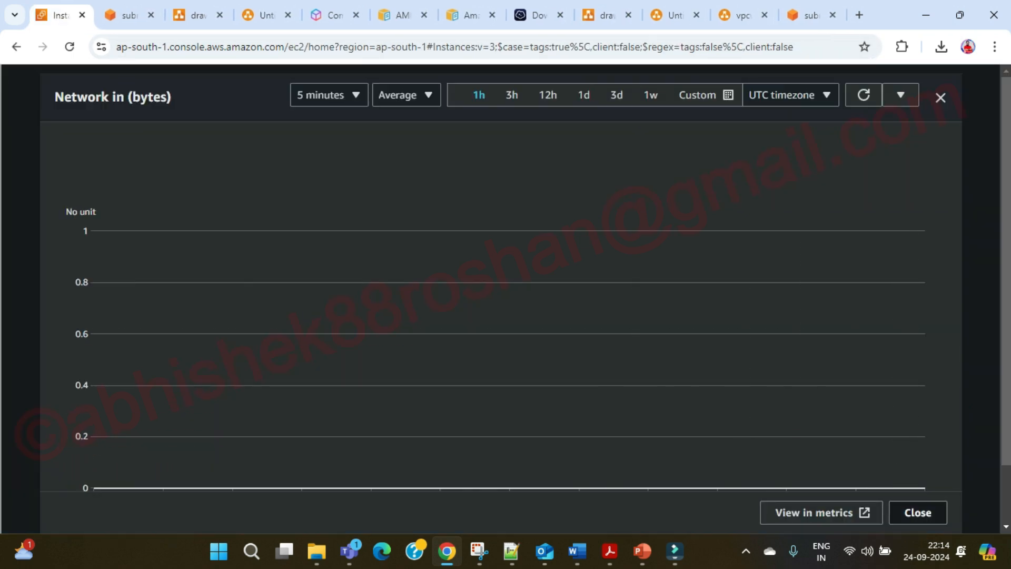
click(918, 512)
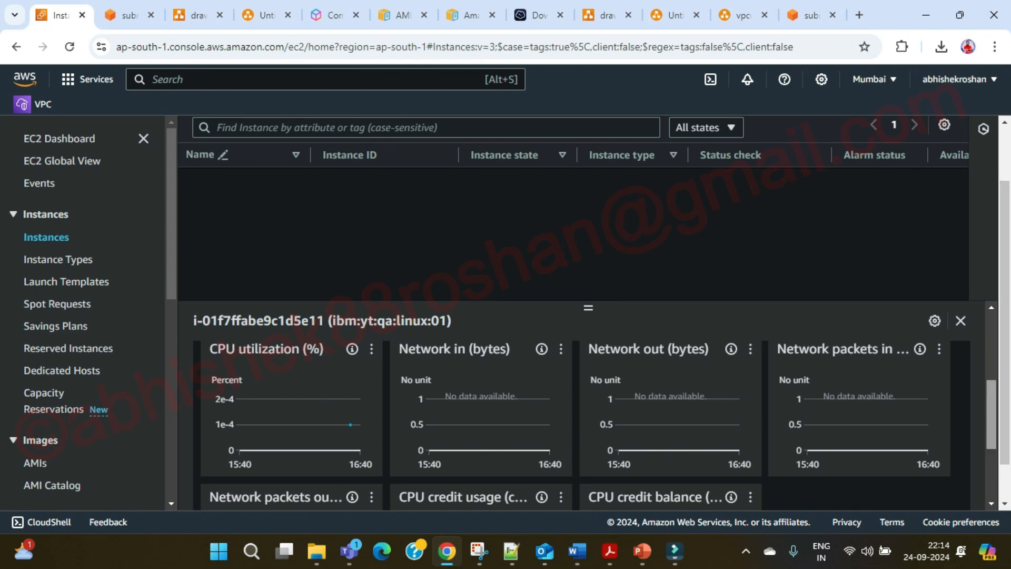
scroll(586, 422, down, 3)
scroll(586, 422, up, 5)
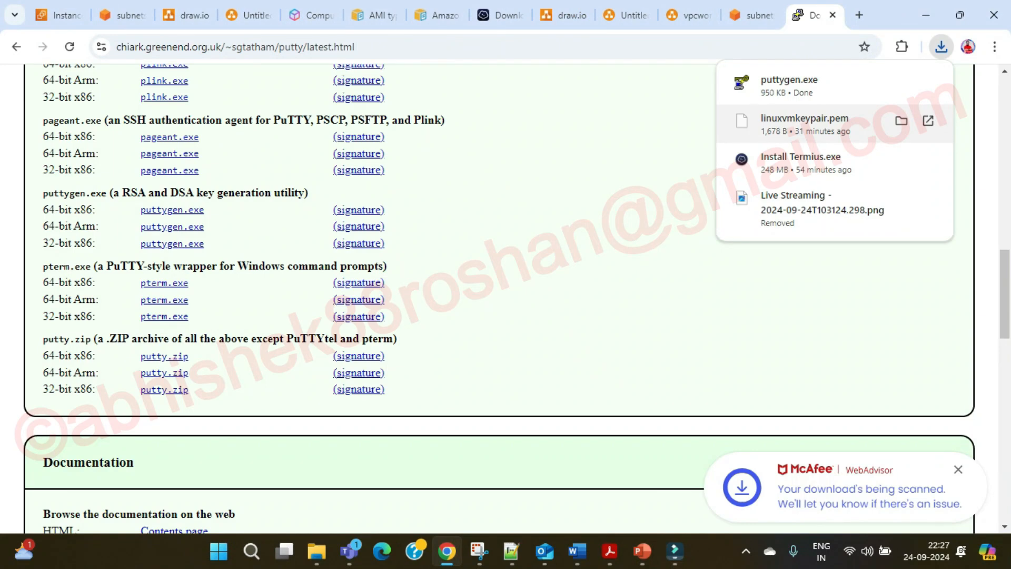
Launch PuTTYgen from the Downloads folder.
key(super+e)
click(62, 329)
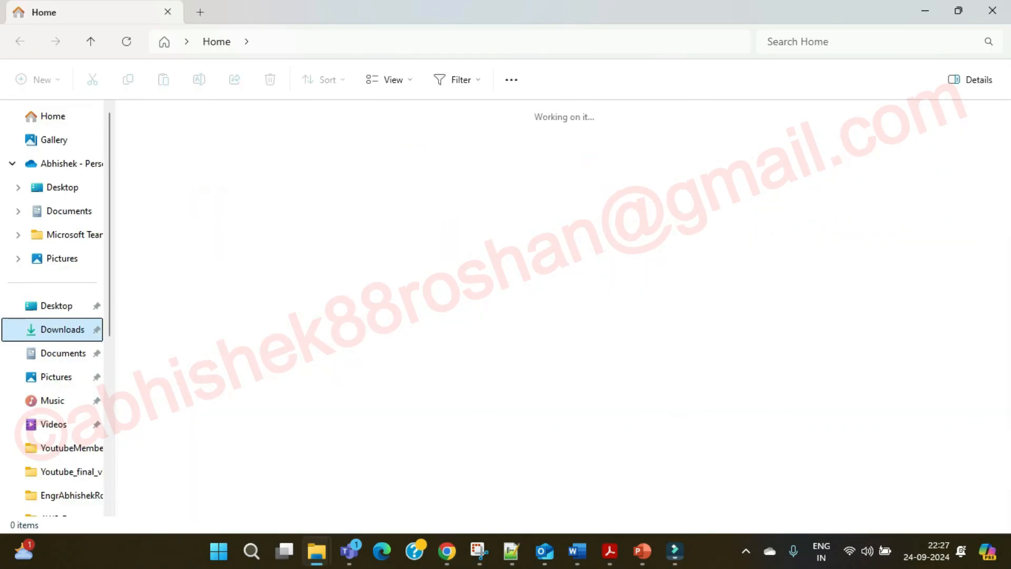
double_click(170, 170)
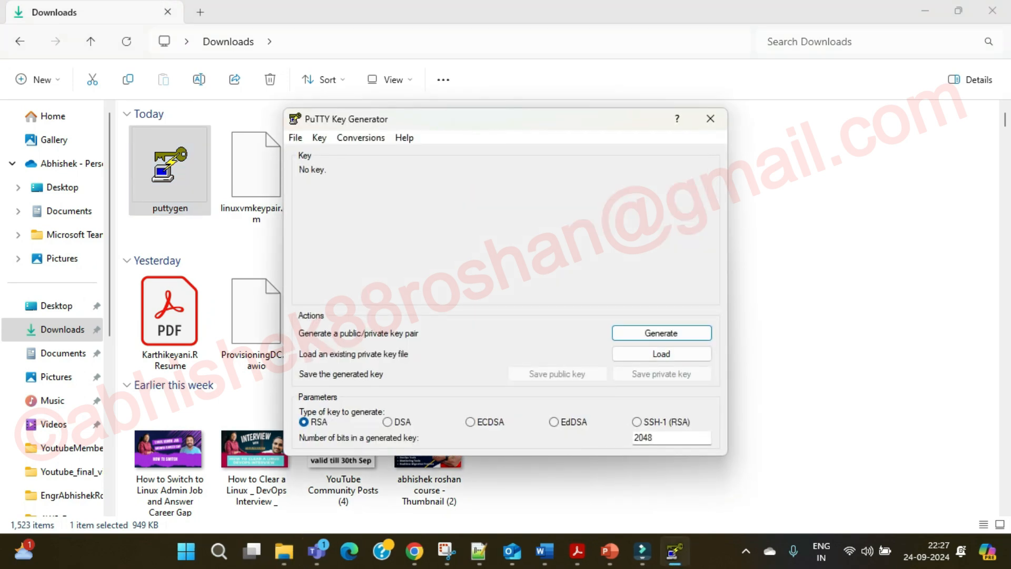
Load linuxvmkeypair.pem into PuTTYgen, listing all file types to find it.
click(662, 354)
scroll(588, 337, down, 1)
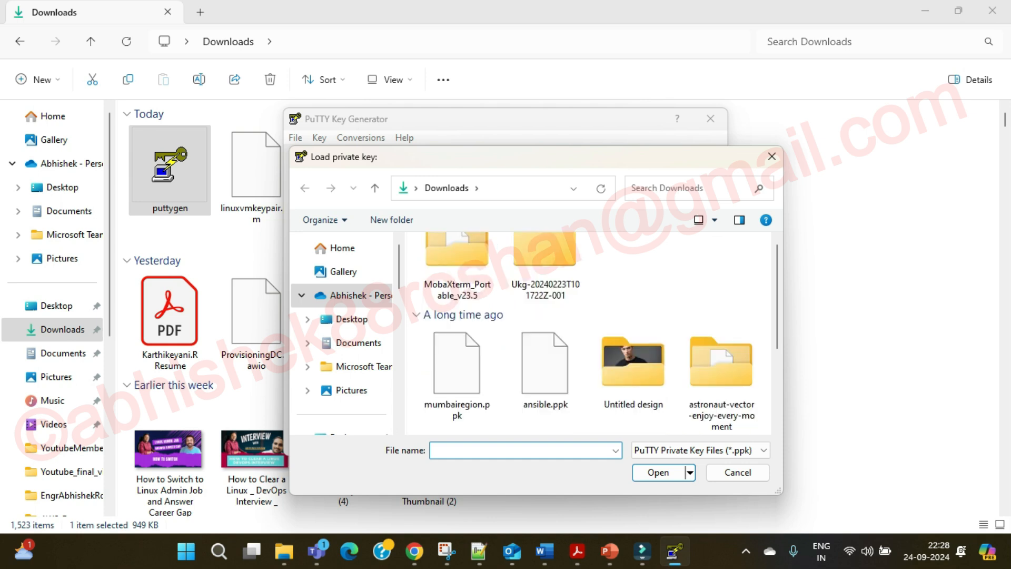
scroll(588, 337, up, 1)
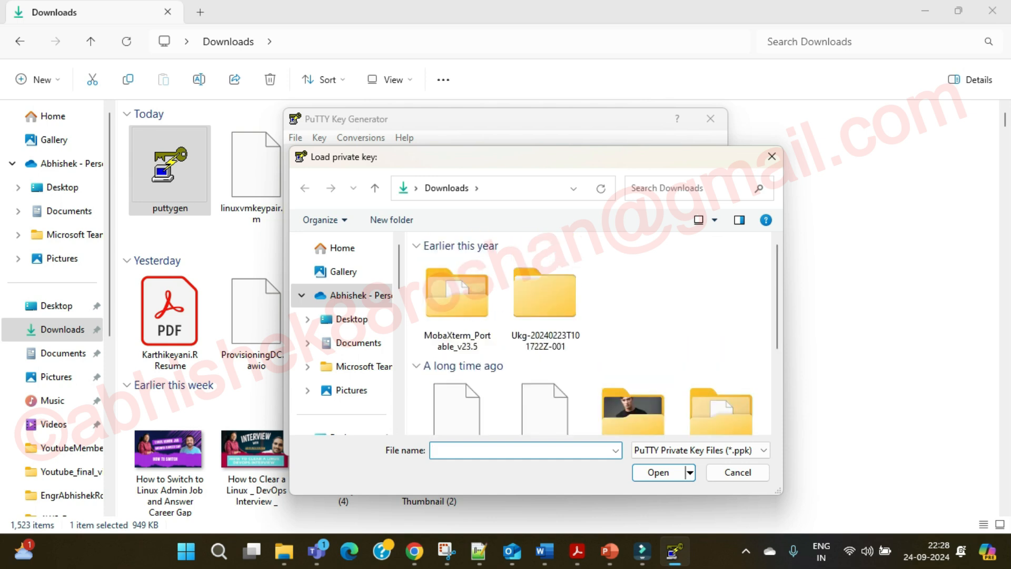
click(700, 451)
click(680, 477)
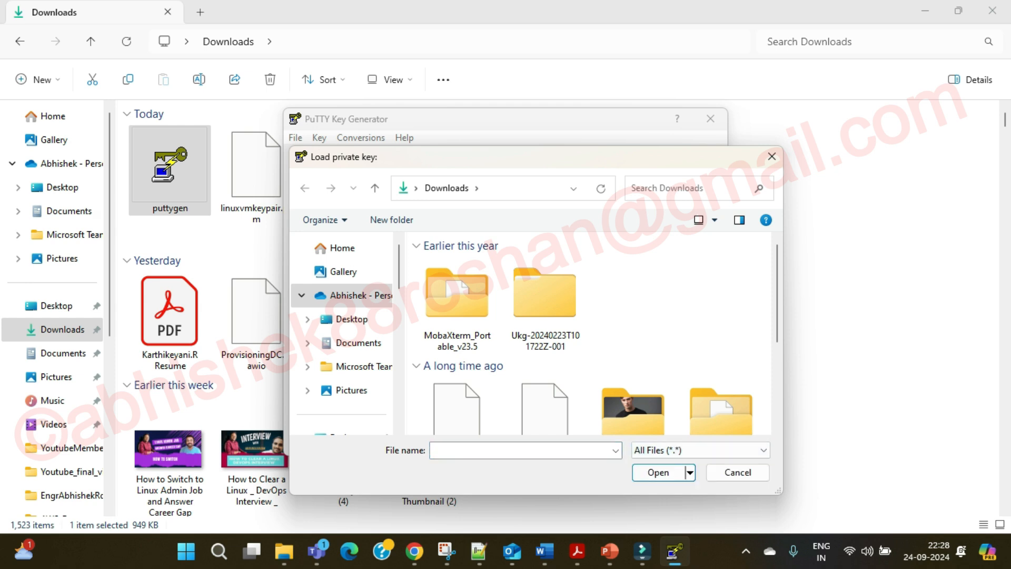
click(545, 315)
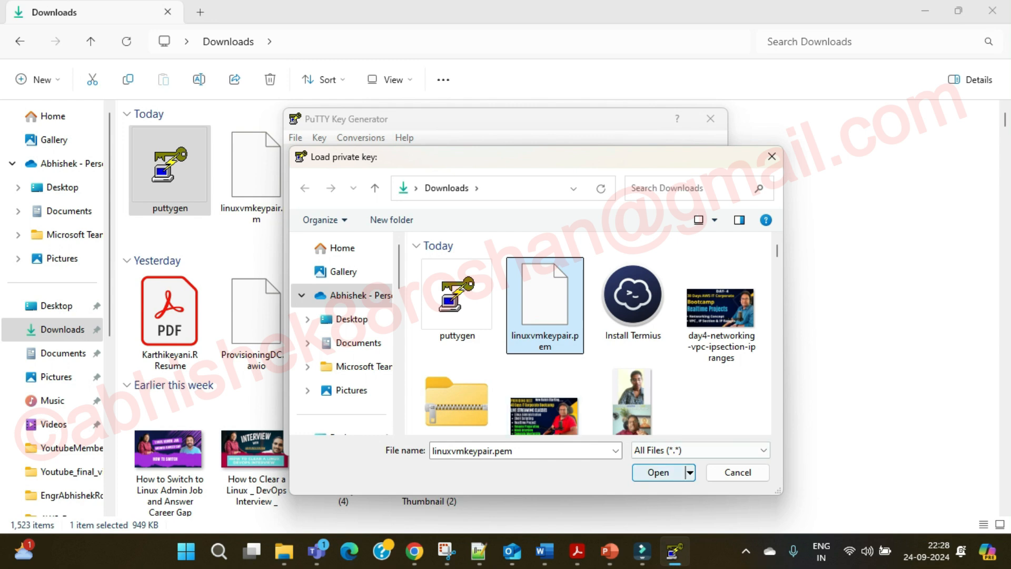
click(659, 472)
key(Return)
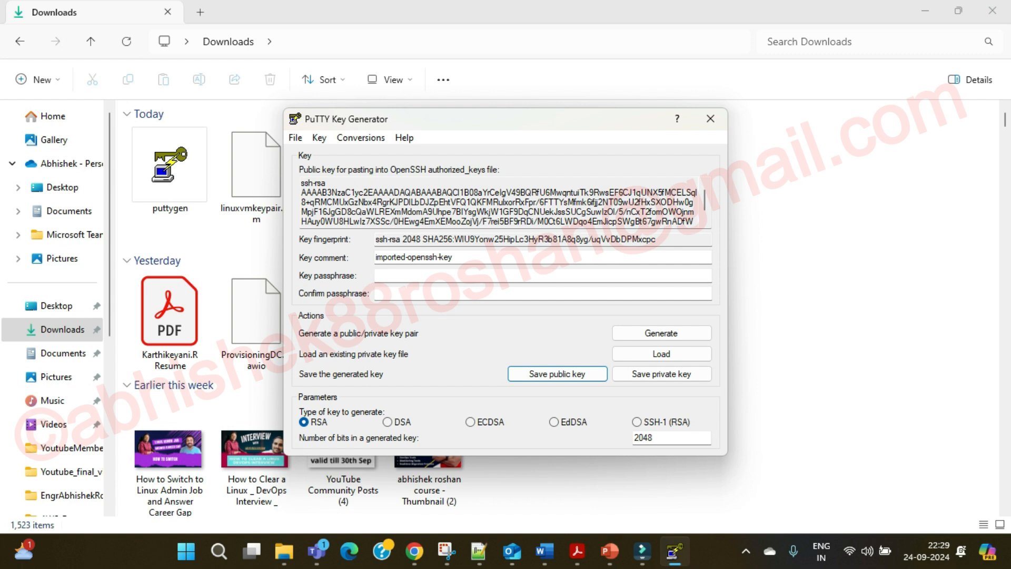
Save the private key without a passphrase as linuxvmkeypair.ppk.
click(662, 374)
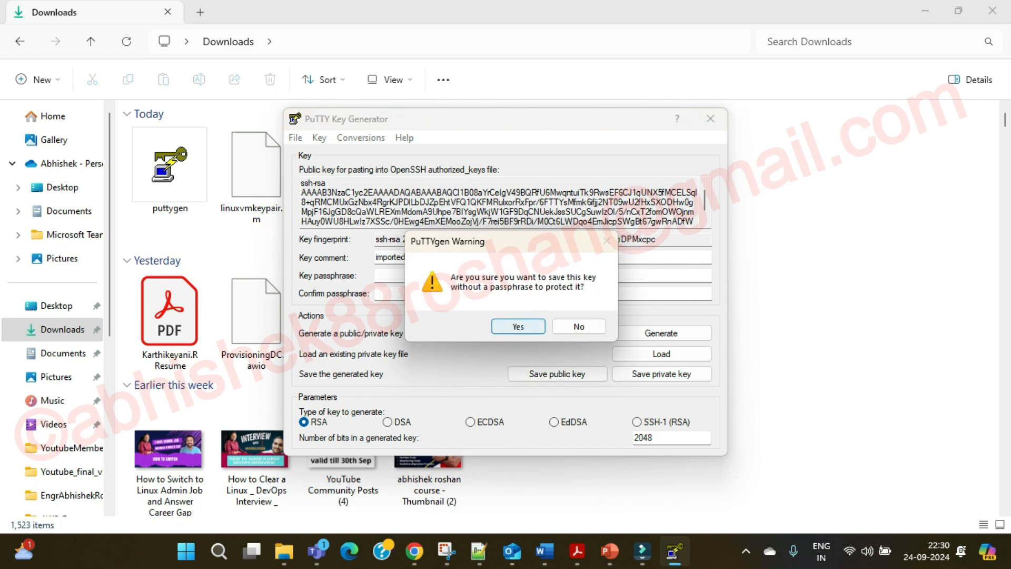
click(518, 325)
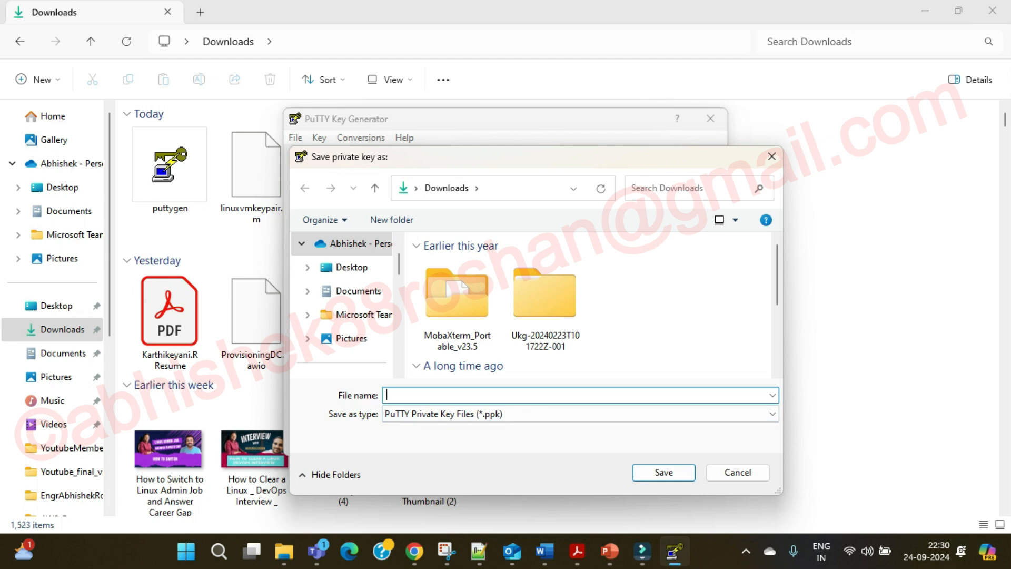
text(L)
key(Escape)
key(BackSpace)
text(linux)
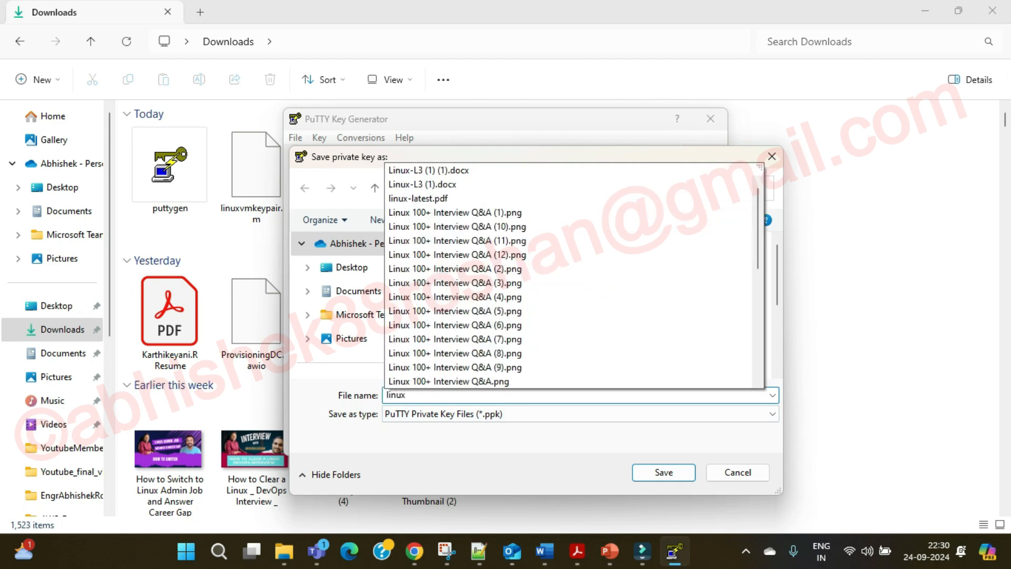
text(vmkeypaui)
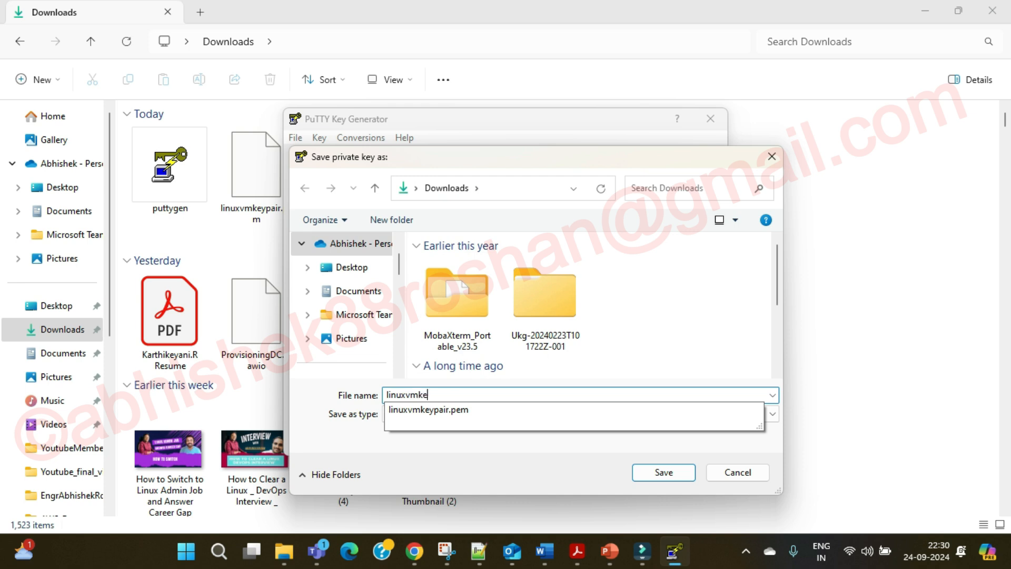
key(BackSpace)
key(BackSpace)
text(ir)
click(664, 473)
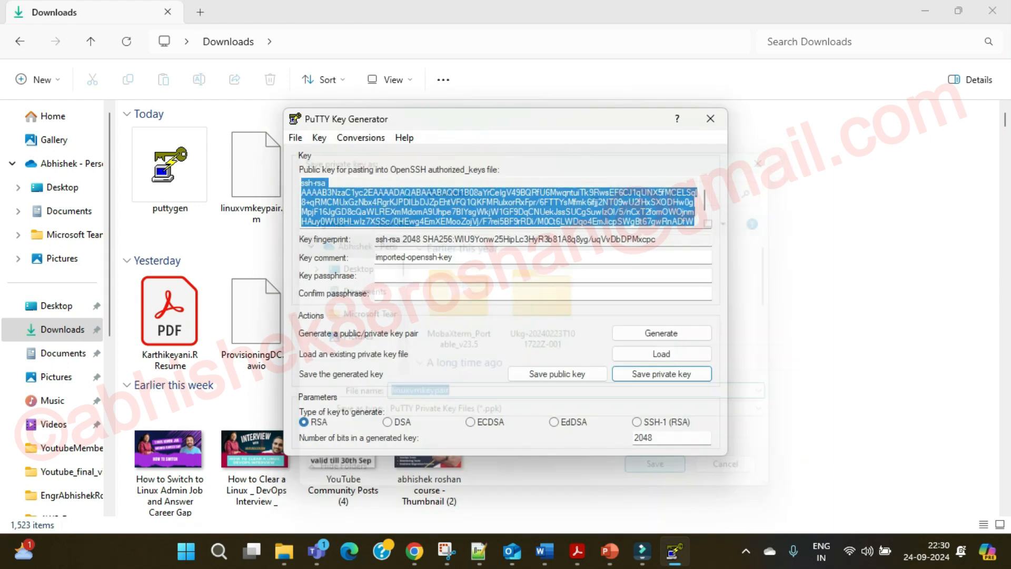
Permanently delete the troubleshooting video file from Downloads.
click(785, 337)
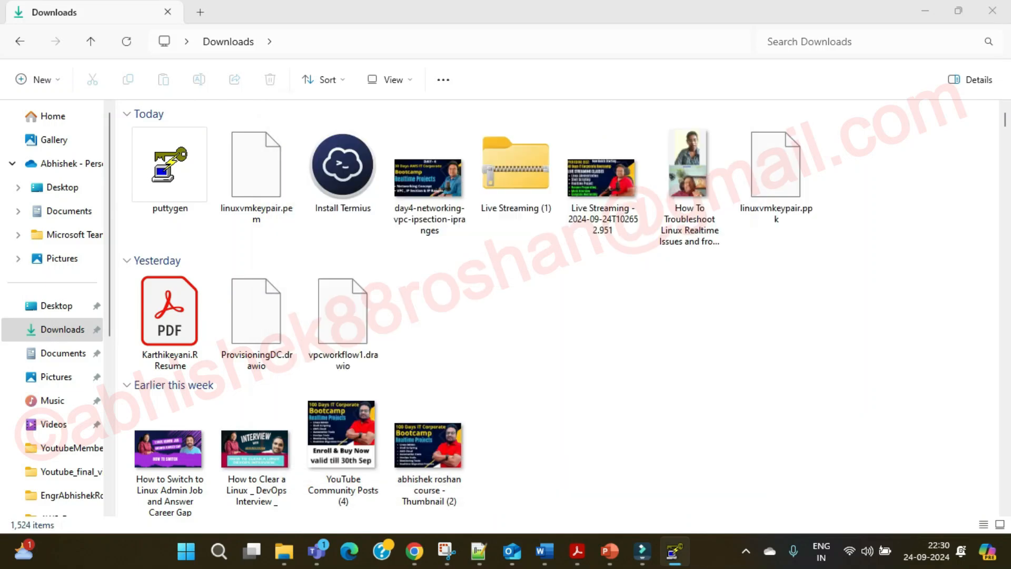
click(776, 177)
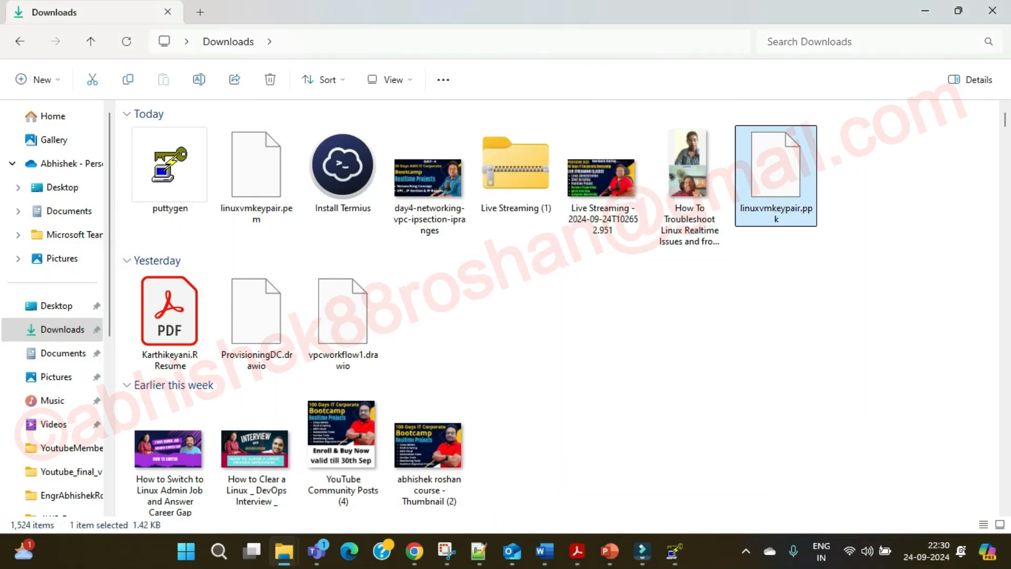
key(Left)
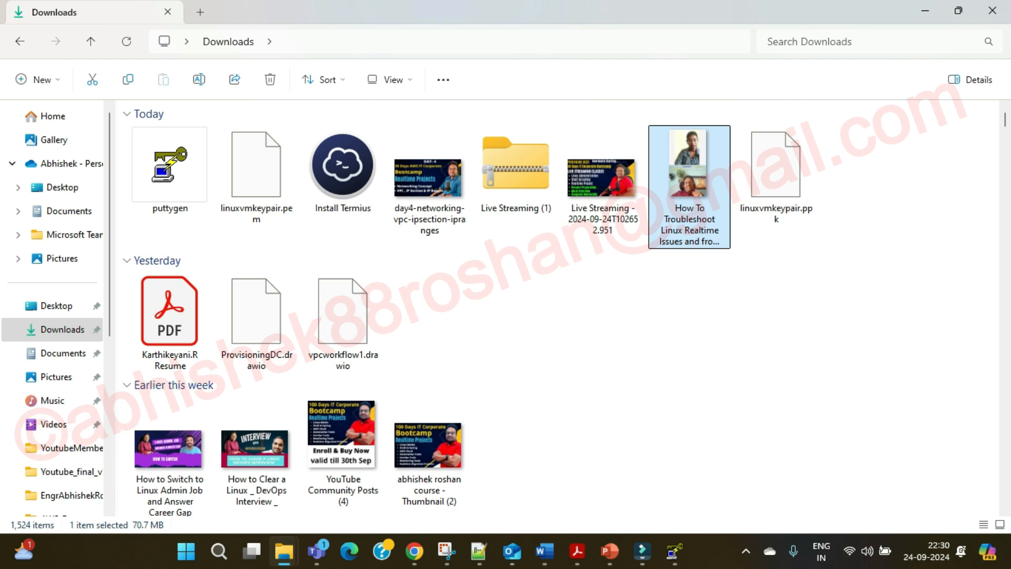
key(shift+Delete)
key(Return)
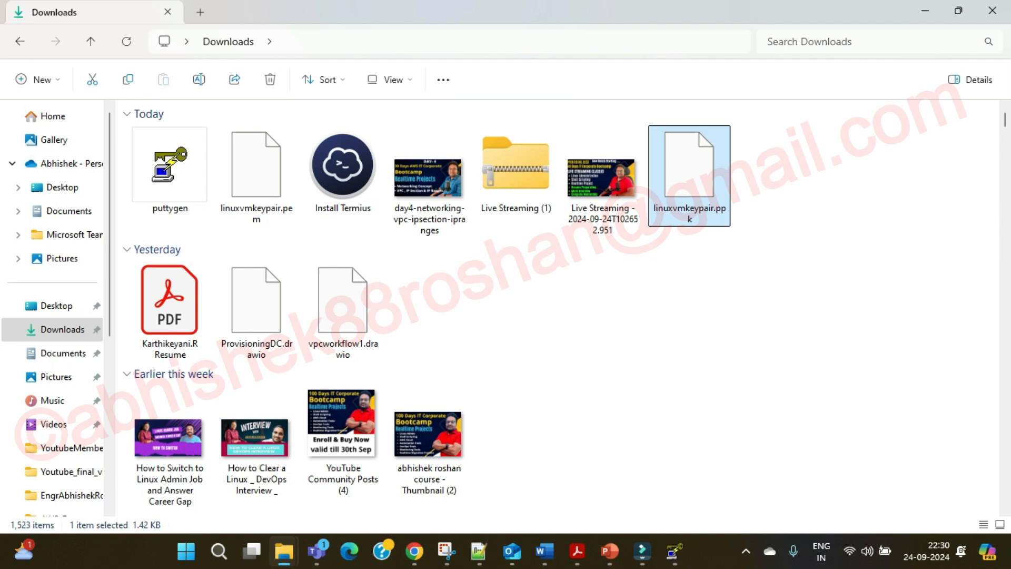
Launch MobaXterm and start a new SSH session.
key(super)
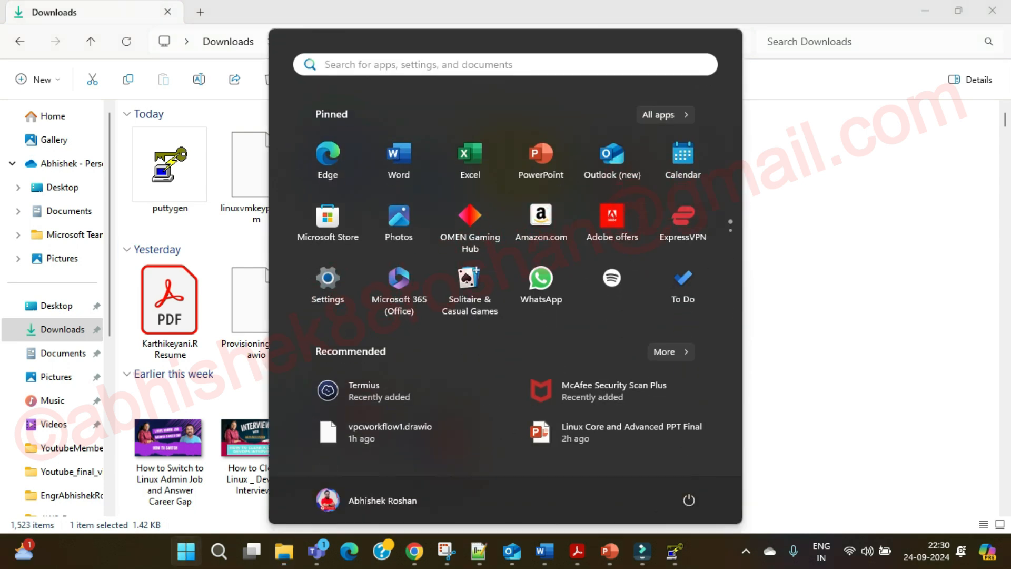
text(moba)
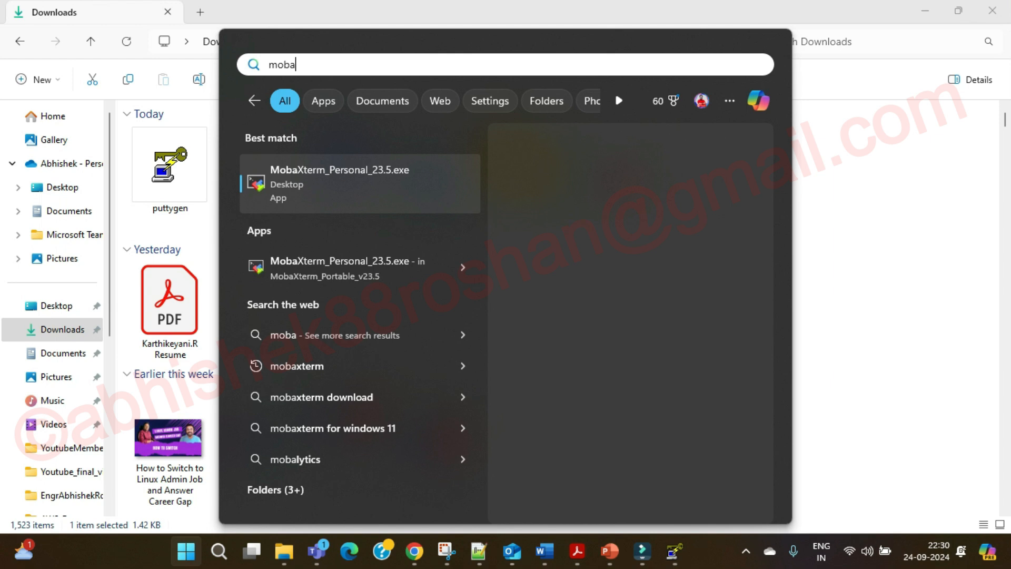
key(Return)
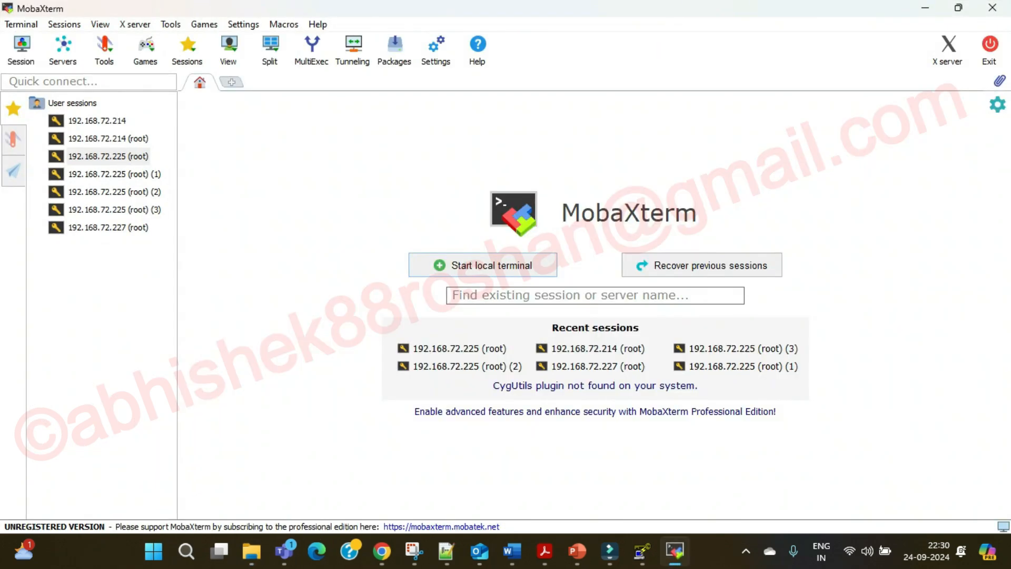
click(22, 51)
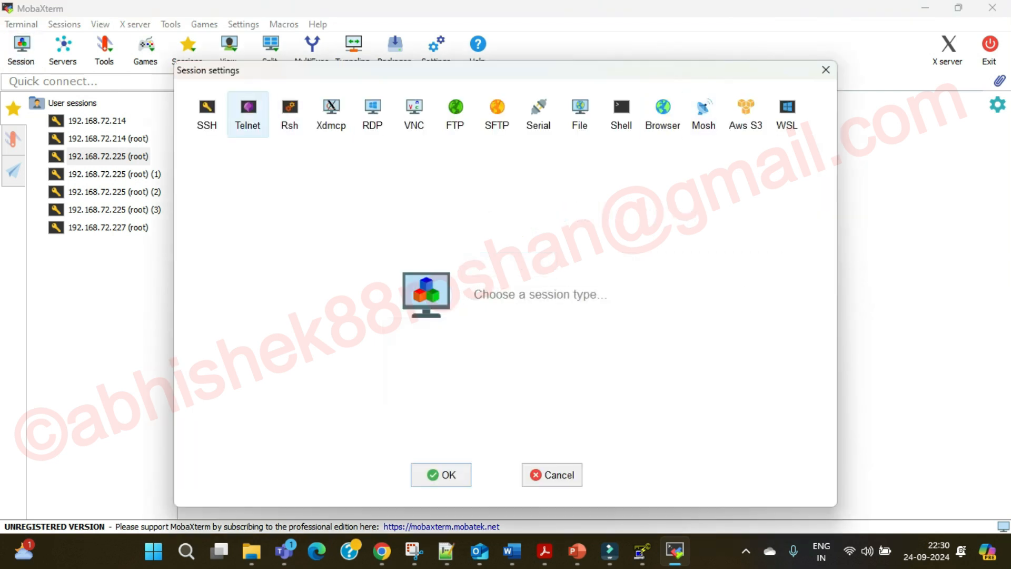
click(206, 113)
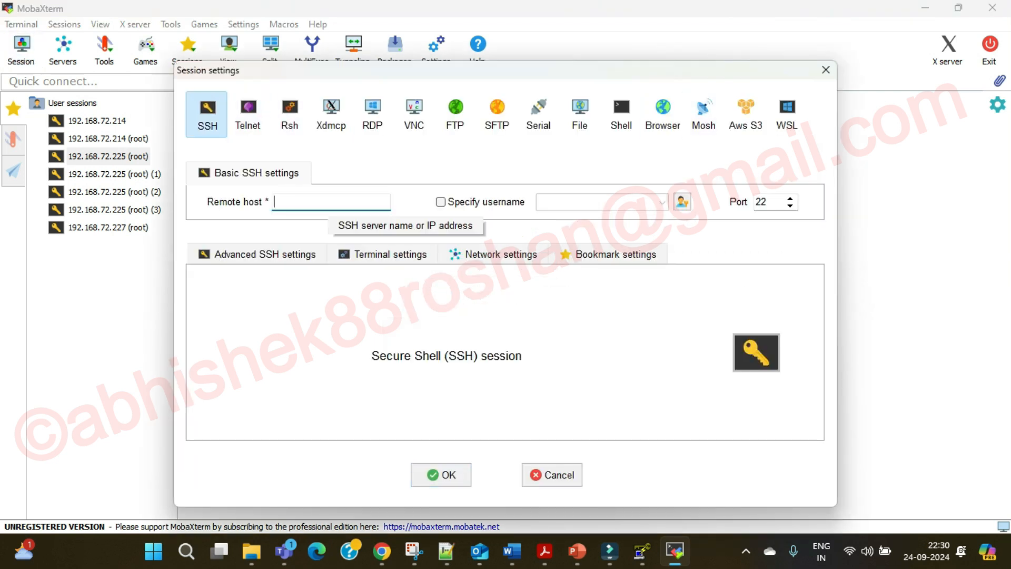
Set the remote host to the instance's public IP 13.201.176.63 and username ec2-user.
click(382, 550)
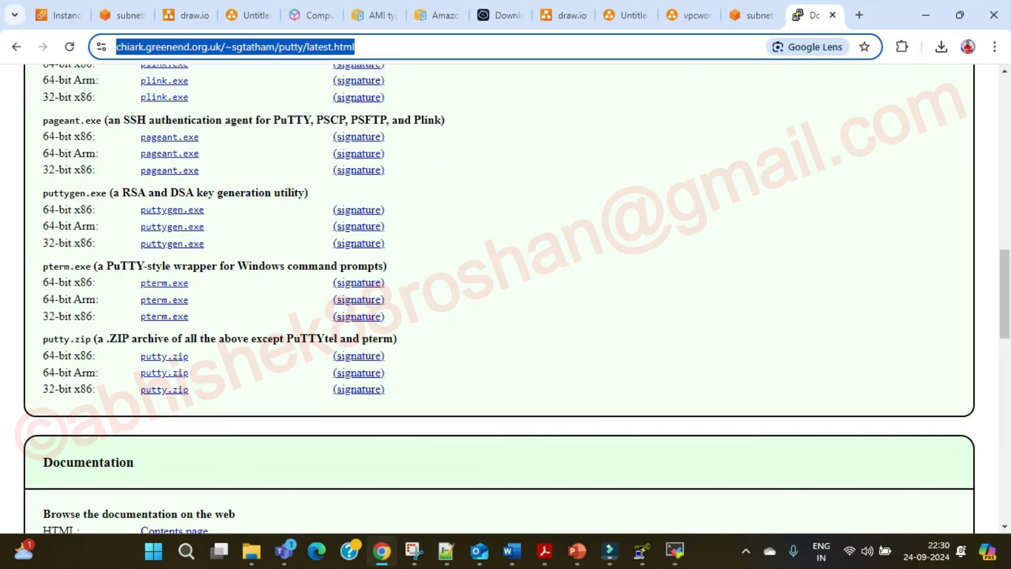
click(59, 15)
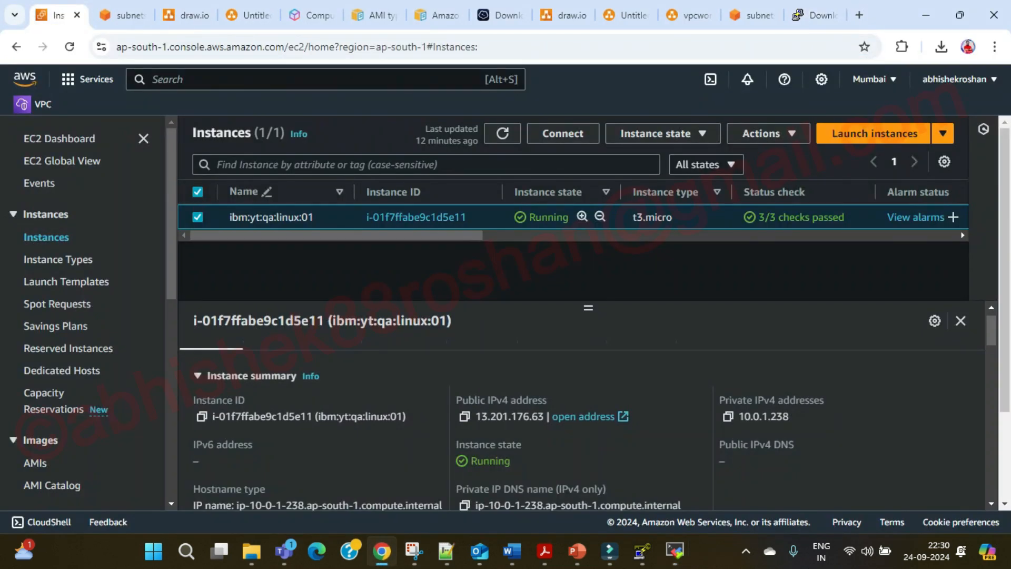
click(464, 416)
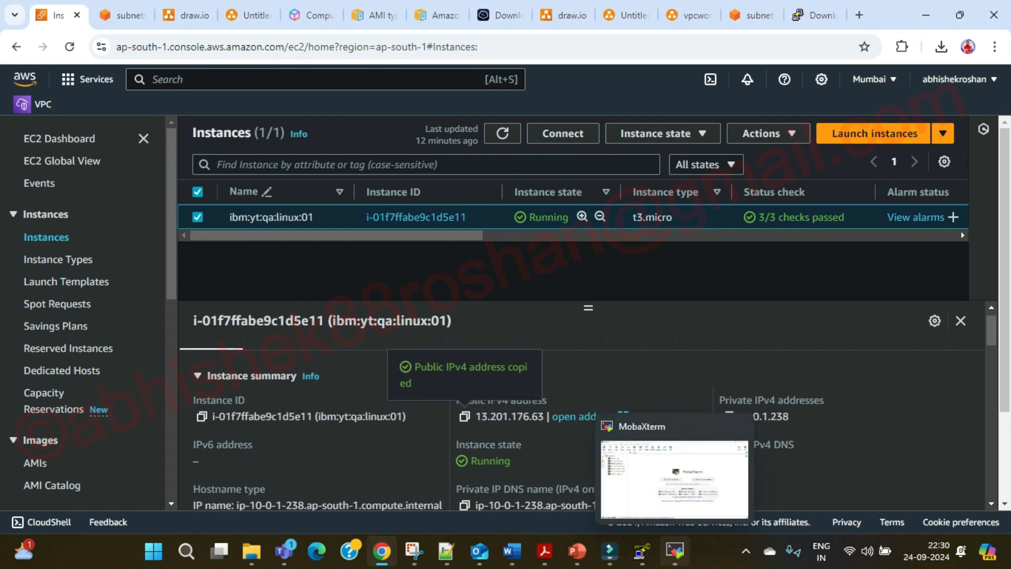
click(675, 550)
key(ctrl+v)
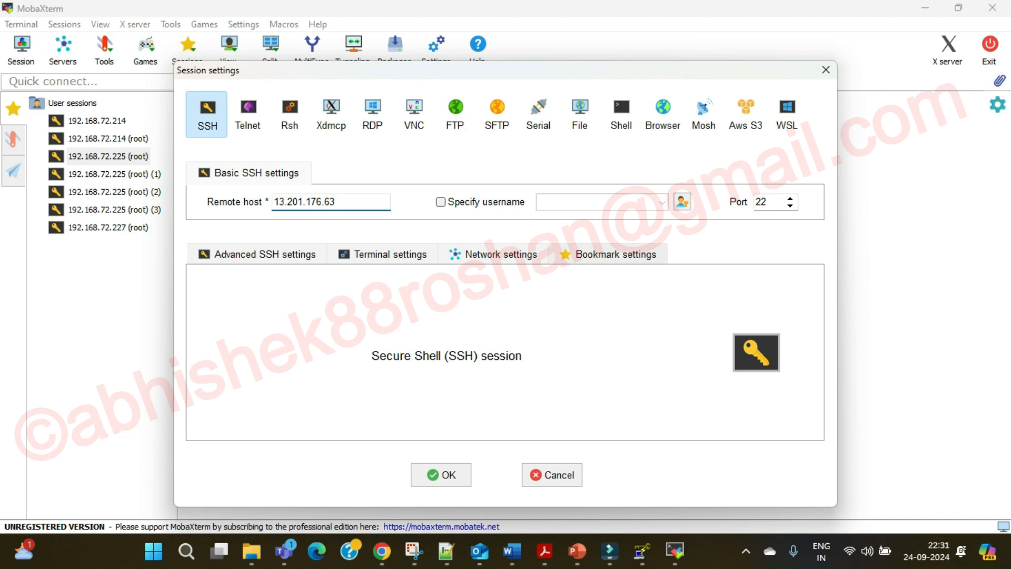
click(441, 202)
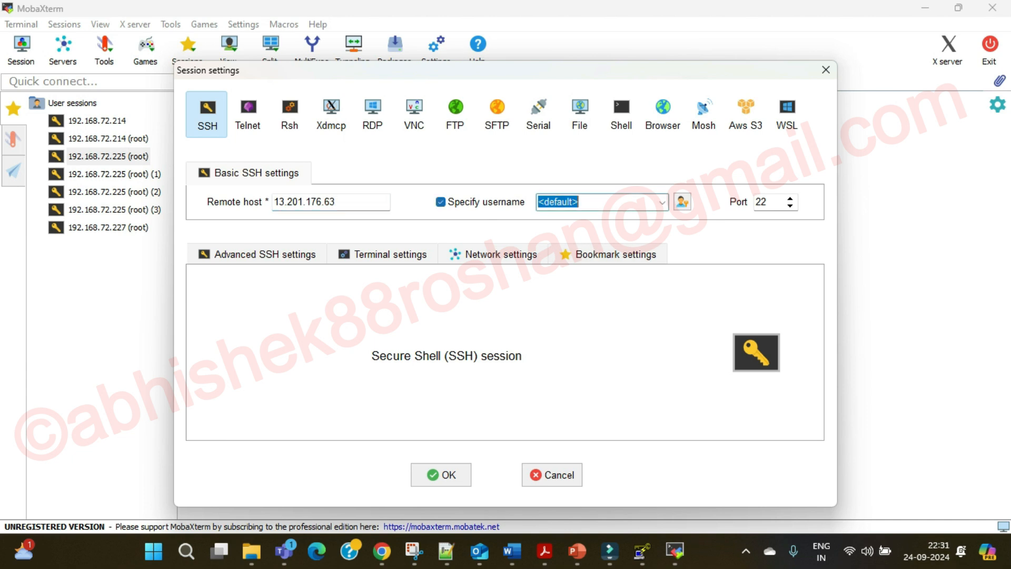
text(ec)
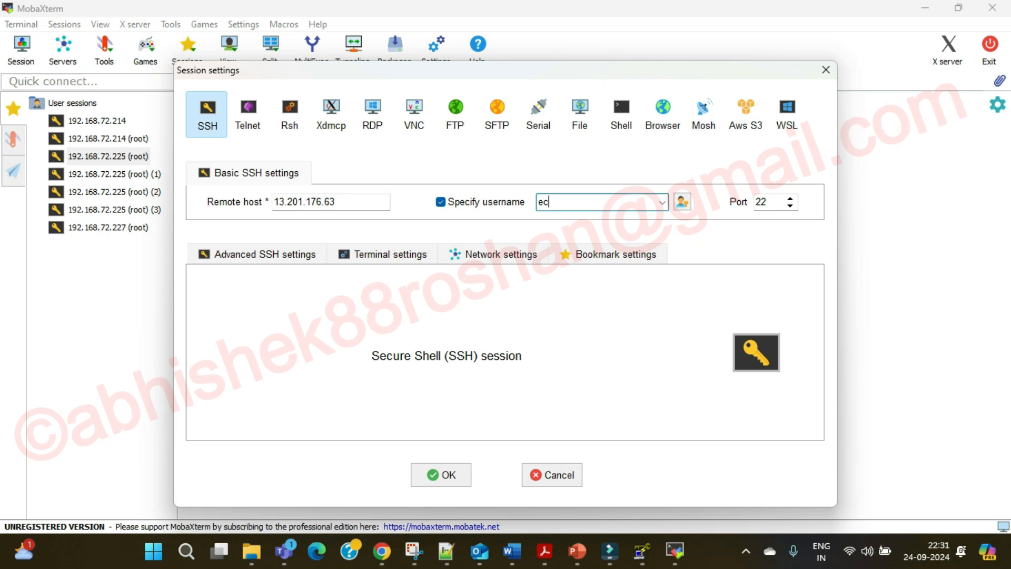
text(2-user)
Authenticate with private key linuxvmkeypair.ppk, connect, and accept the host key.
click(265, 254)
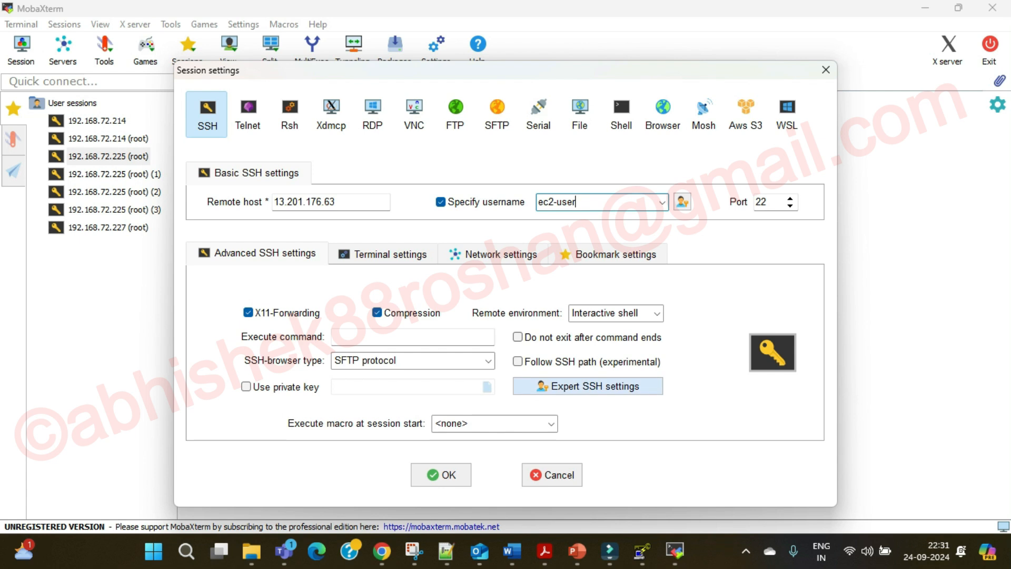
click(246, 386)
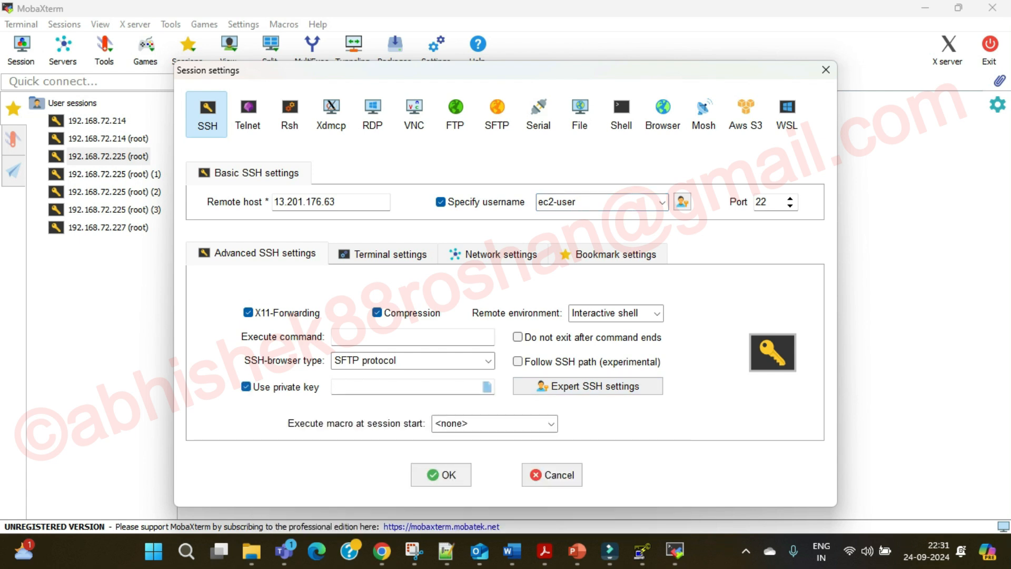
click(487, 386)
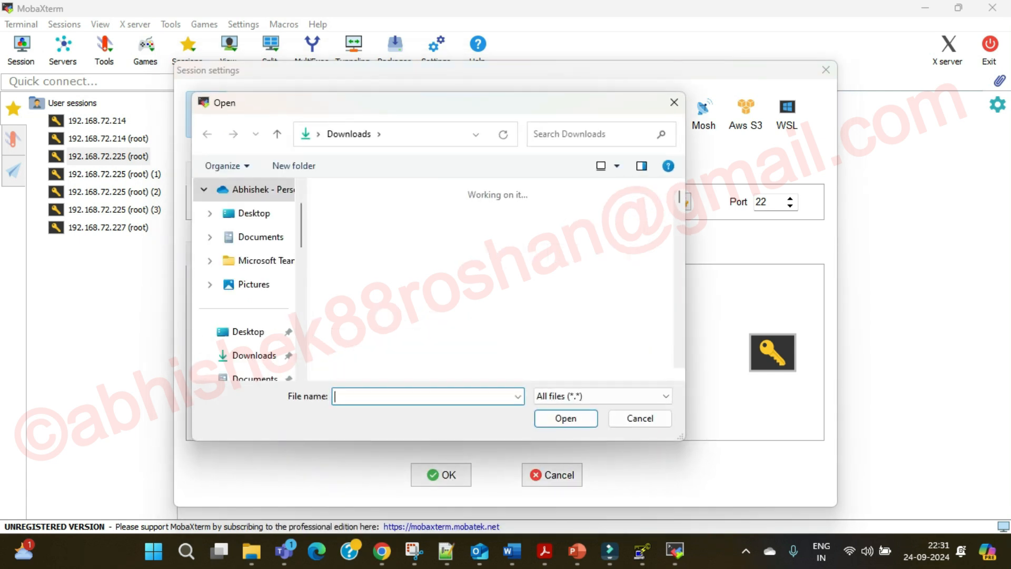
click(359, 245)
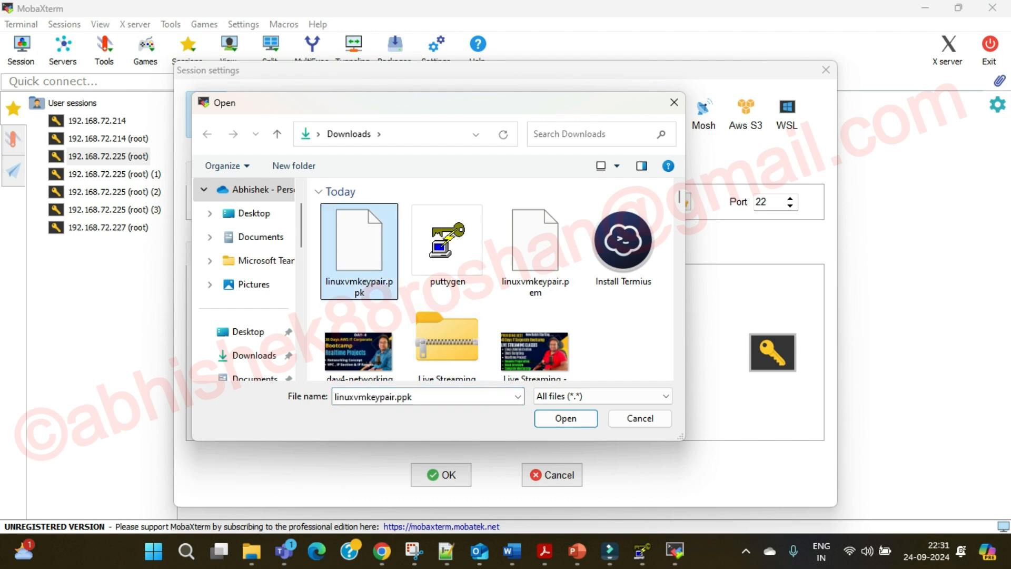
key(Return)
key(Return)
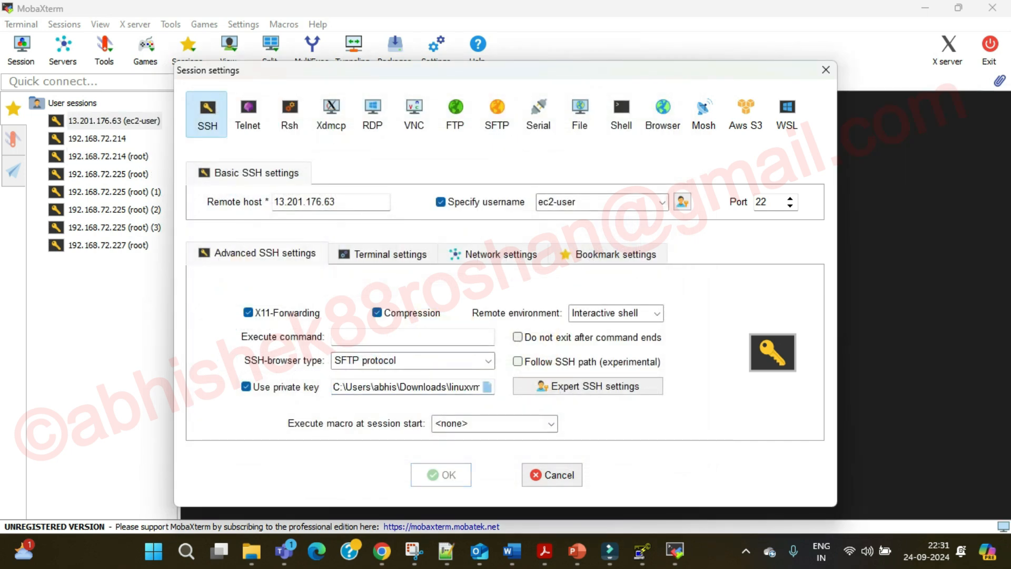
key(Return)
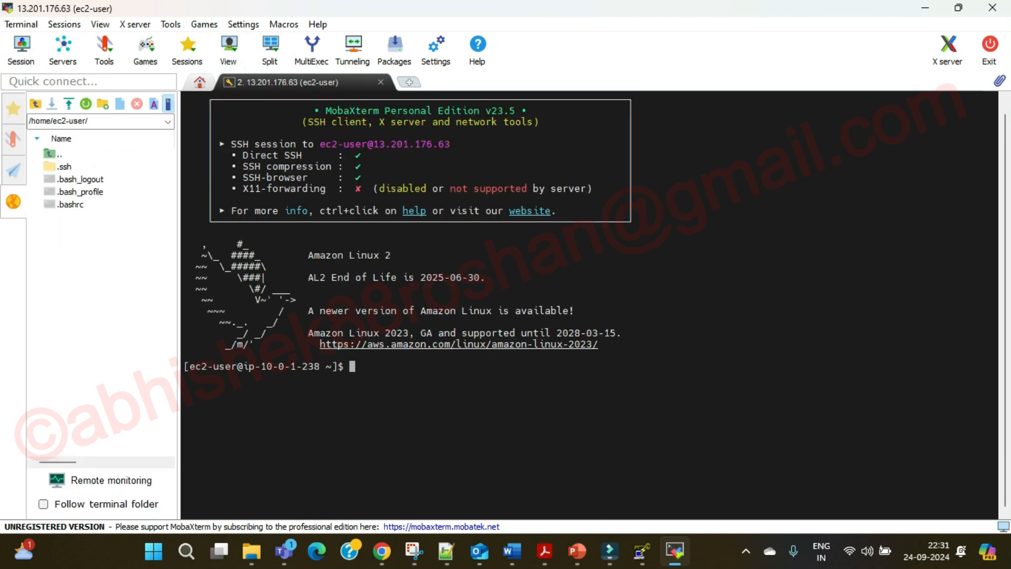
Enlarge the terminal text size twice from the session tab menu.
right_click(295, 82)
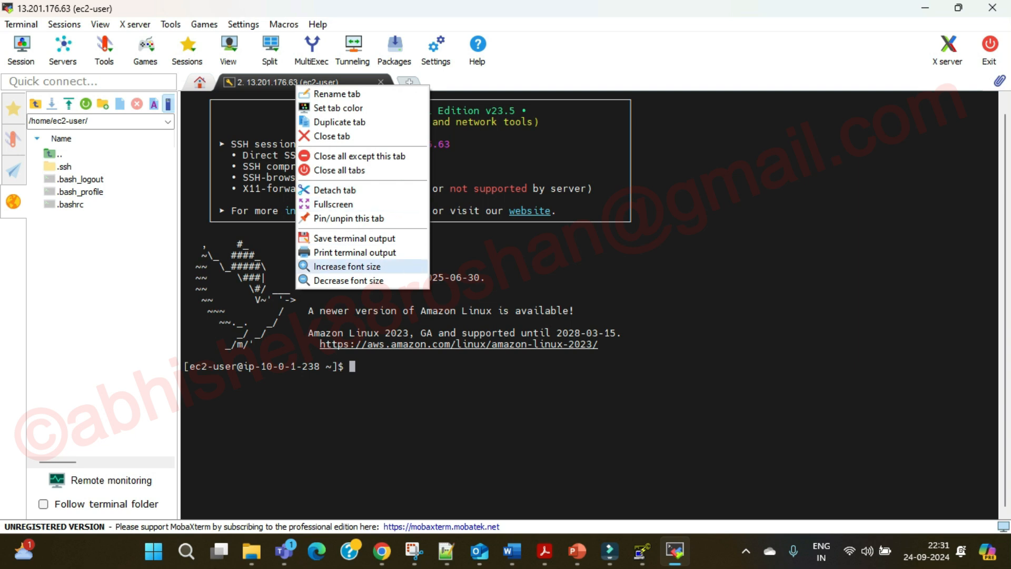
click(347, 266)
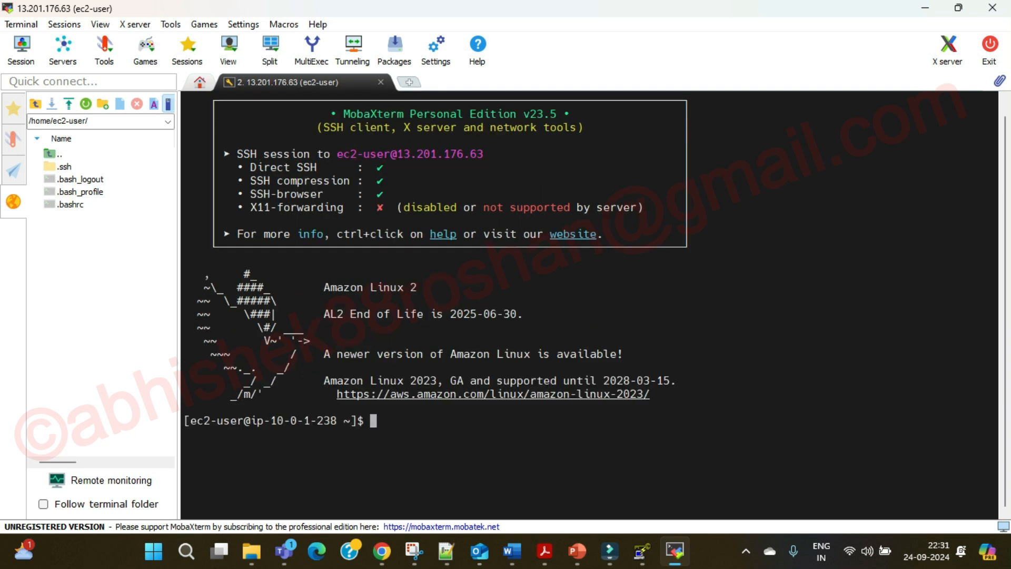
right_click(308, 84)
click(348, 266)
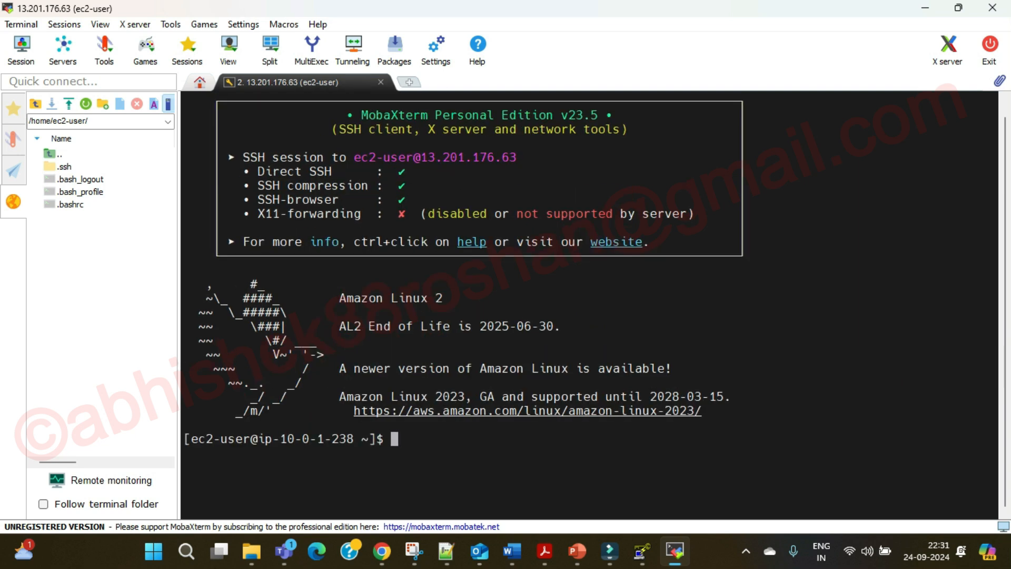
Rename the session tab to ibm:yt:qa:linux:01, copied from Notepad++.
right_click(298, 83)
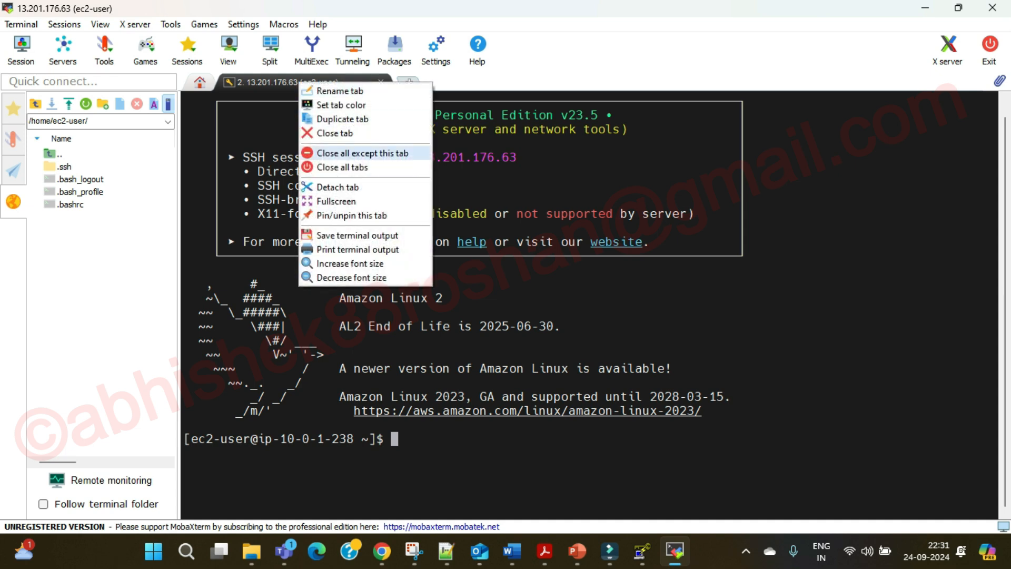
click(340, 91)
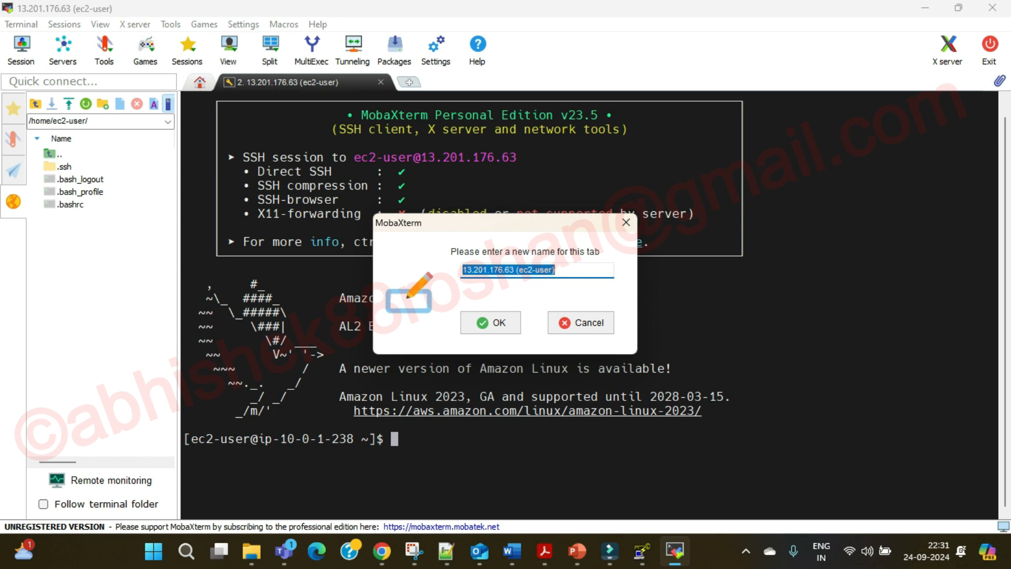
click(446, 551)
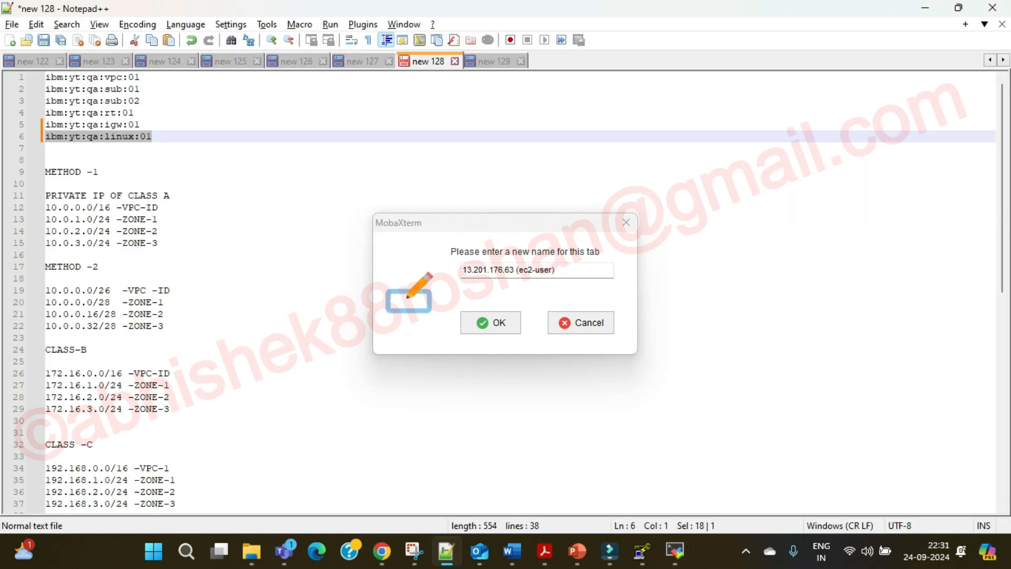
right_click(153, 138)
click(169, 161)
click(675, 551)
click(565, 270)
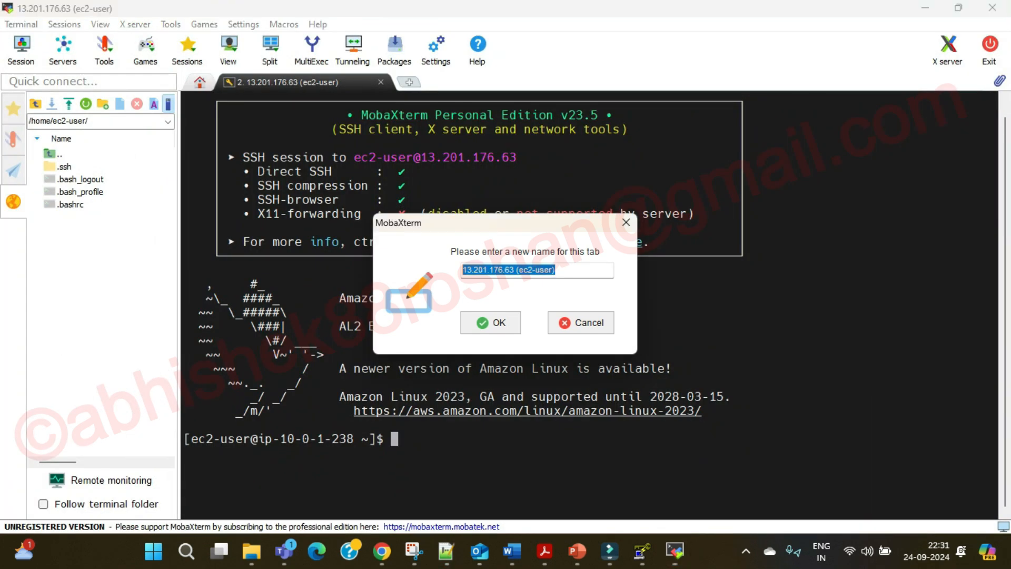
key(ctrl+a)
key(ctrl+v)
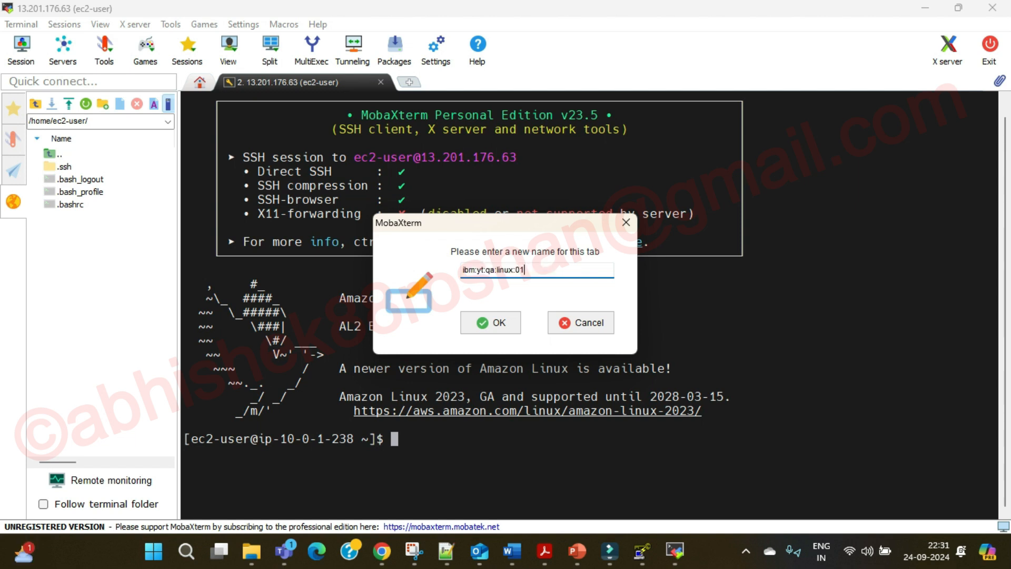
key(Return)
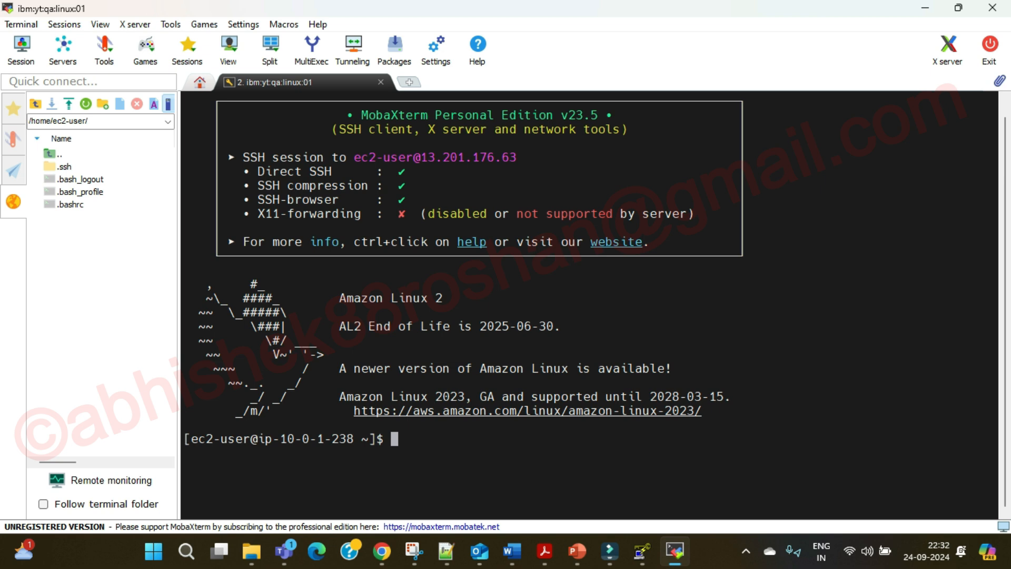
Clear the terminal and try su - to become root, cancelling the password prompt.
text(clear)
key(BackSpace)
key(Return)
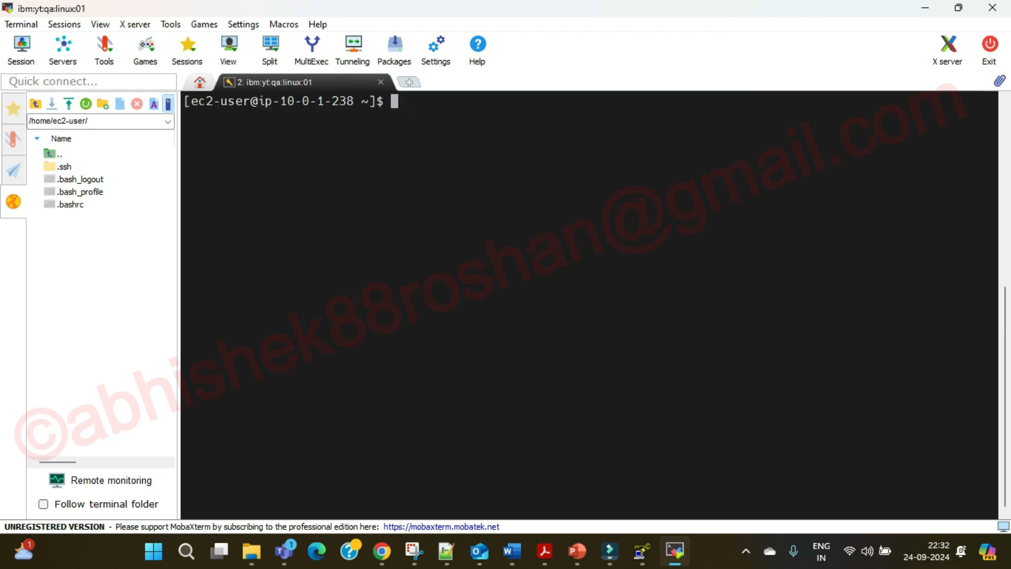
text(sudo -i)
key(BackSpace)
key(BackSpace)
key(BackSpace)
key(BackSpace)
key(BackSpace)
text(-)
key(Return)
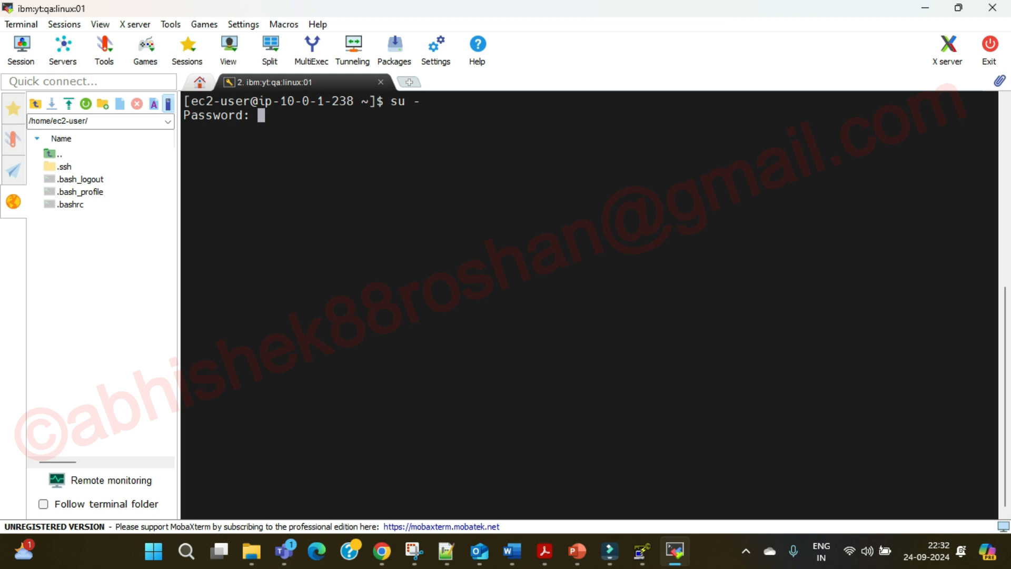
key(ctrl+c)
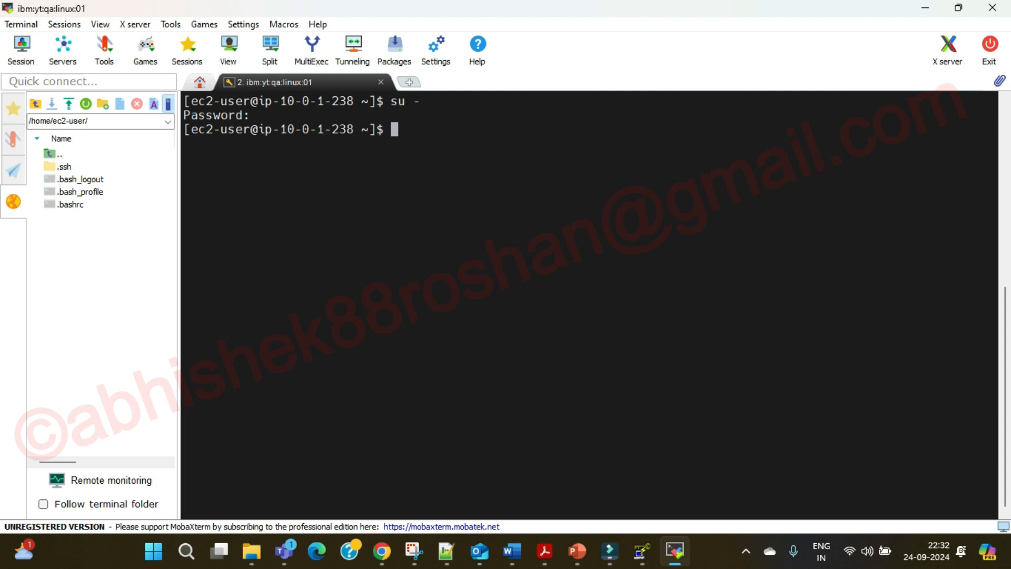
Switch to root with sudo -i and confirm with whoami.
text(sudo -i)
key(Return)
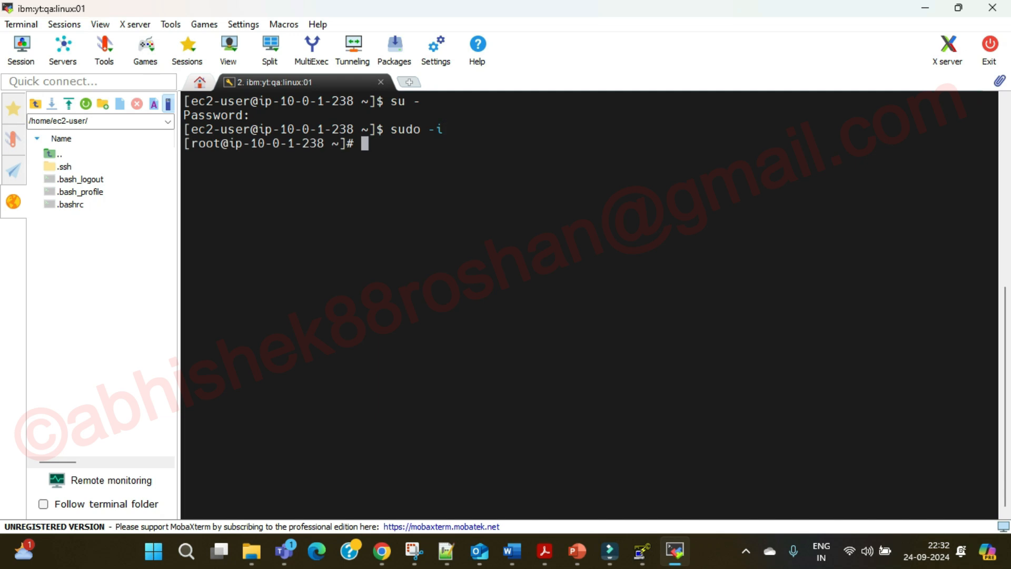
text(whoami)
key(Return)
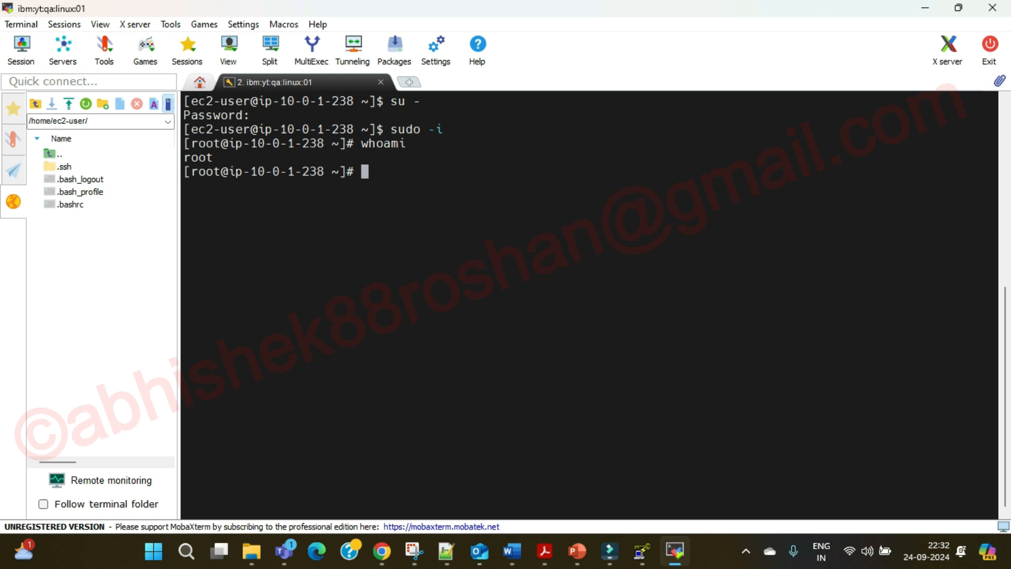
Clear the screen and run yum update -y.
text(clear)
key(Return)
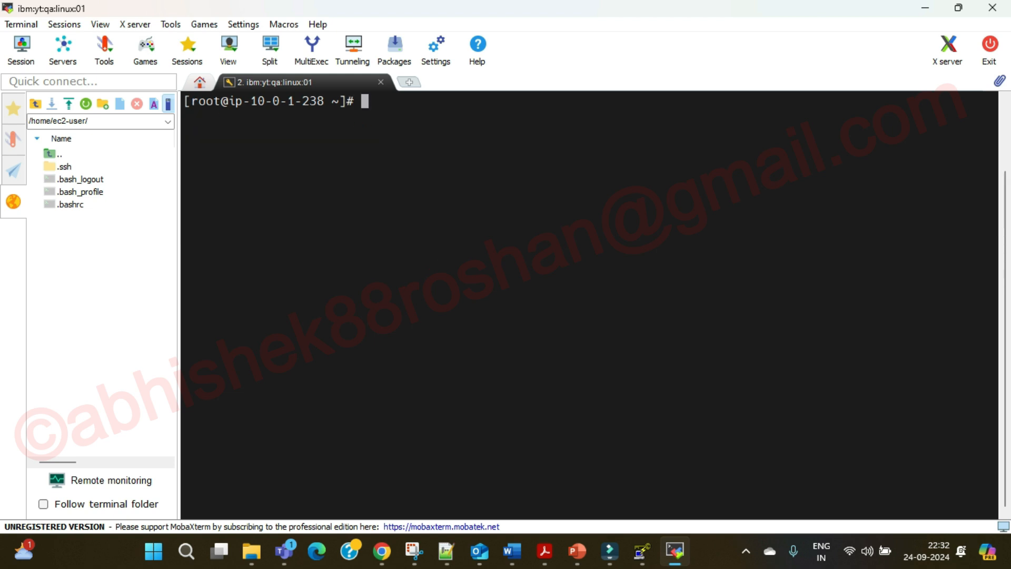
text(yum update )
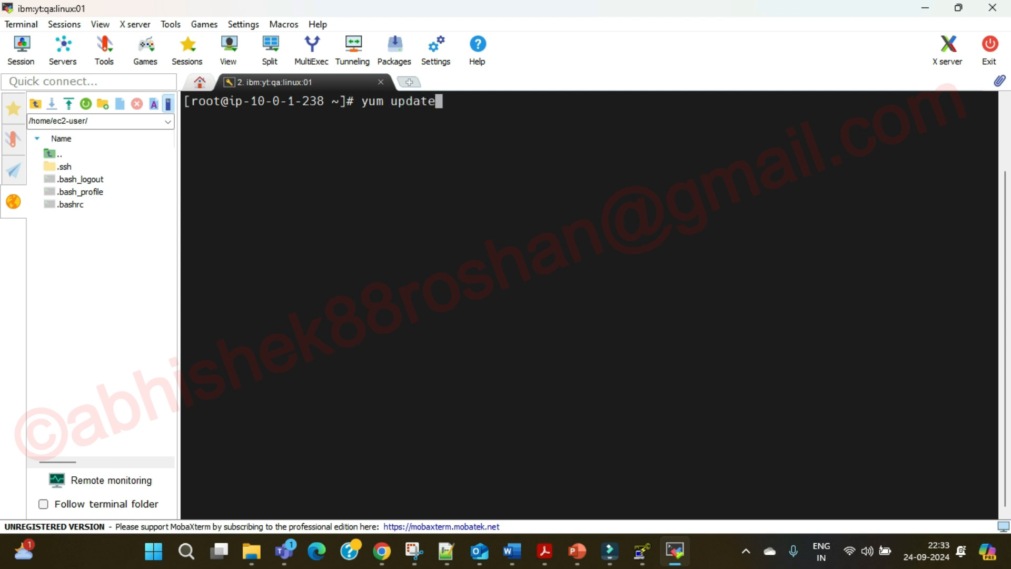
text(-y)
key(Return)
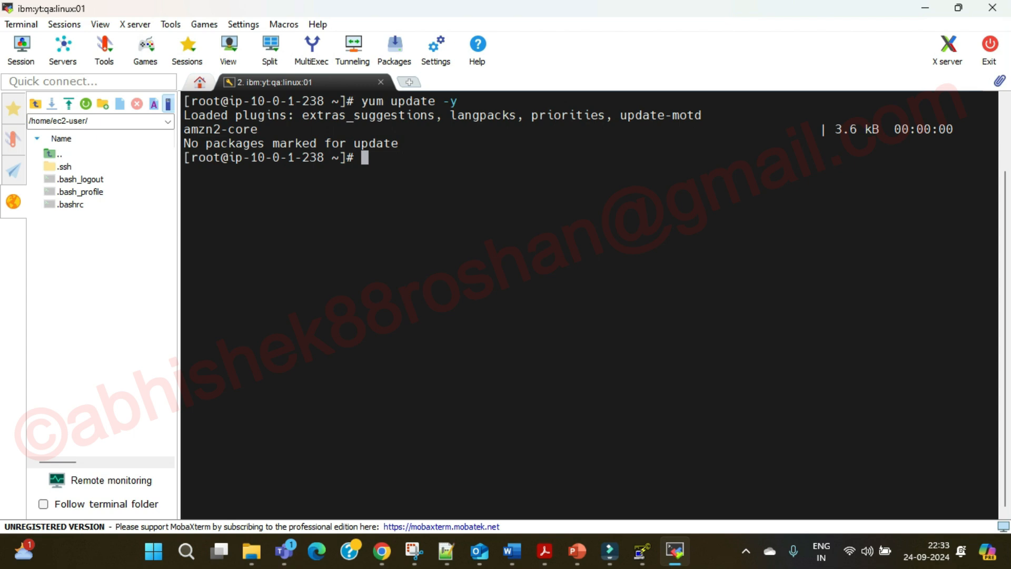
Bring the Teams meeting window forward, then switch to Chrome.
mouse_move(284, 552)
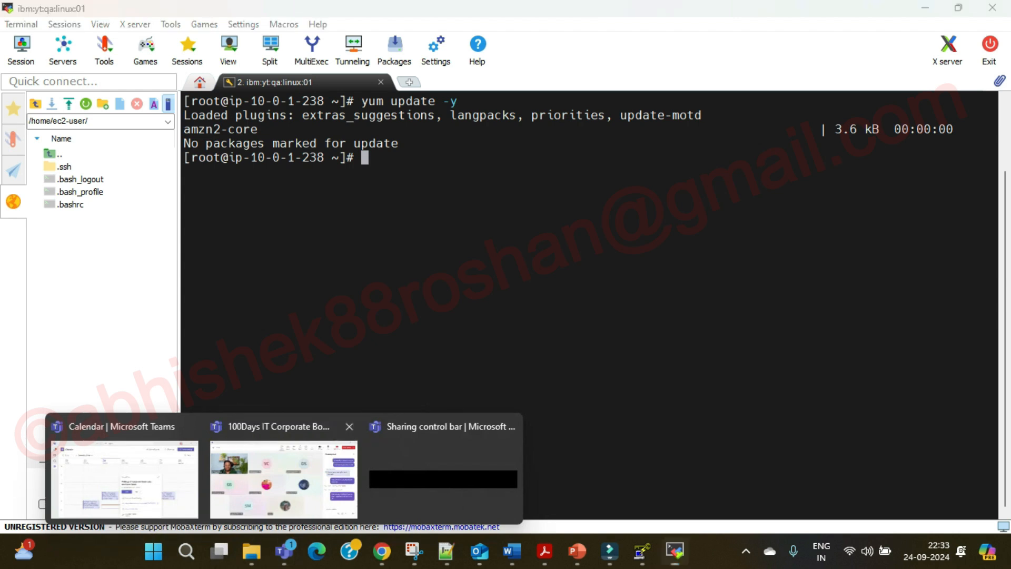
click(285, 474)
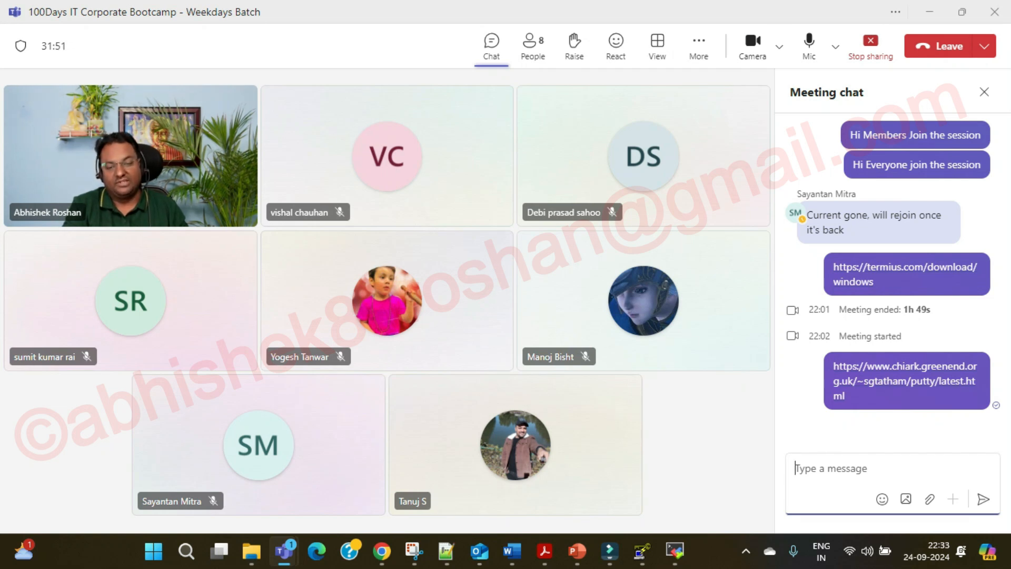
mouse_move(382, 552)
click(382, 482)
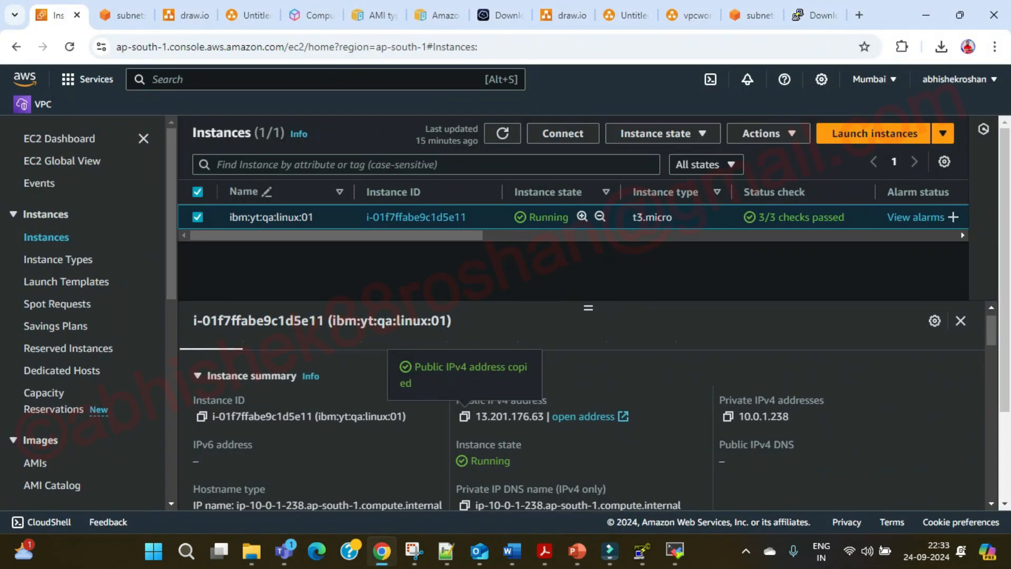
Search Google for 'free css template' in a new tab.
key(ctrl+t)
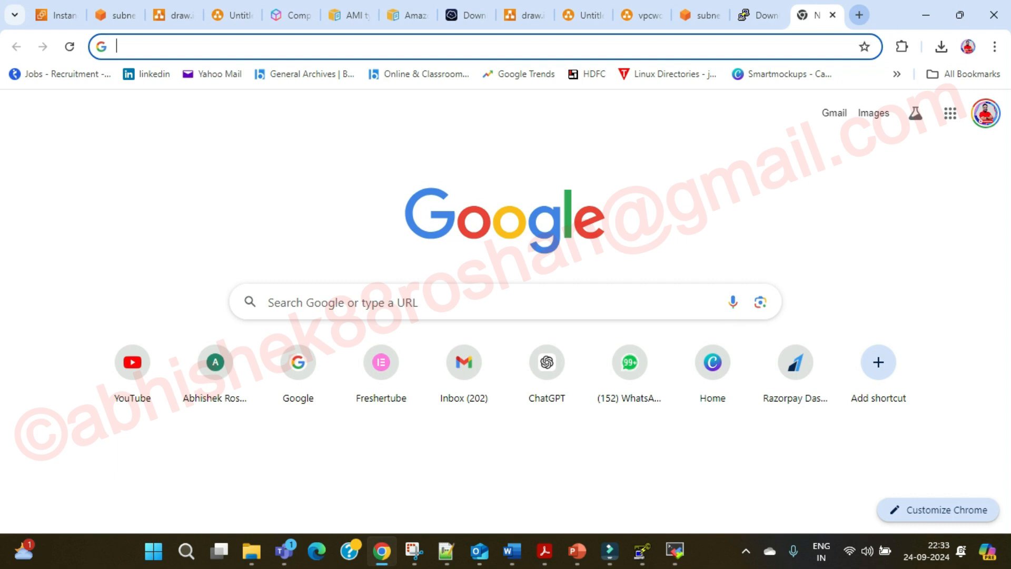
text(free )
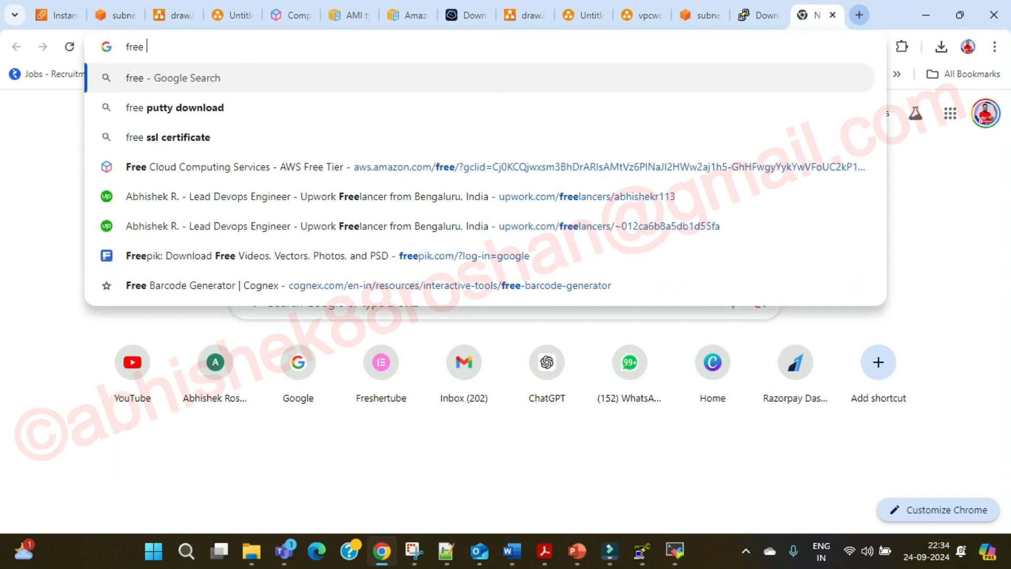
text(css template)
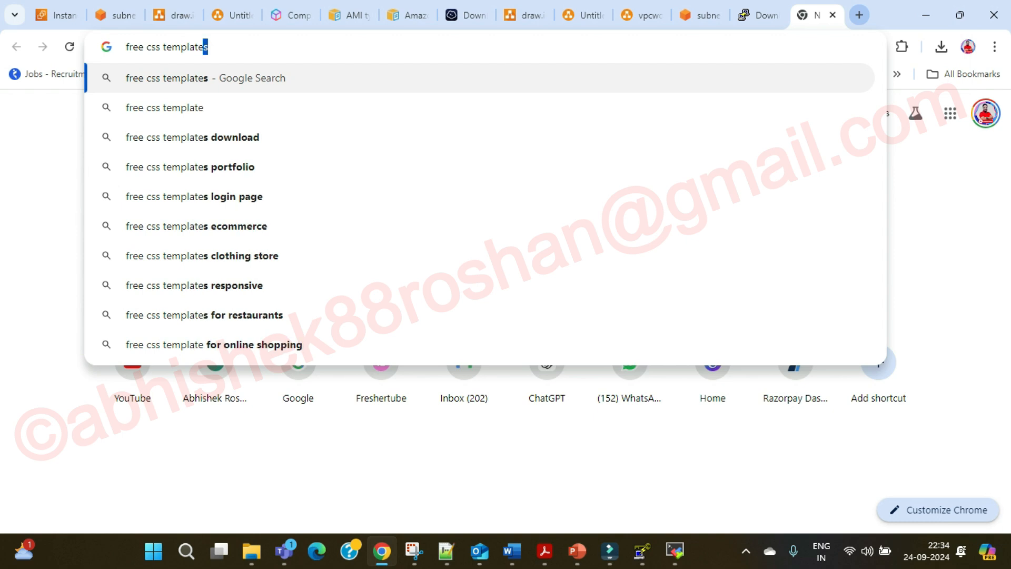
key(Return)
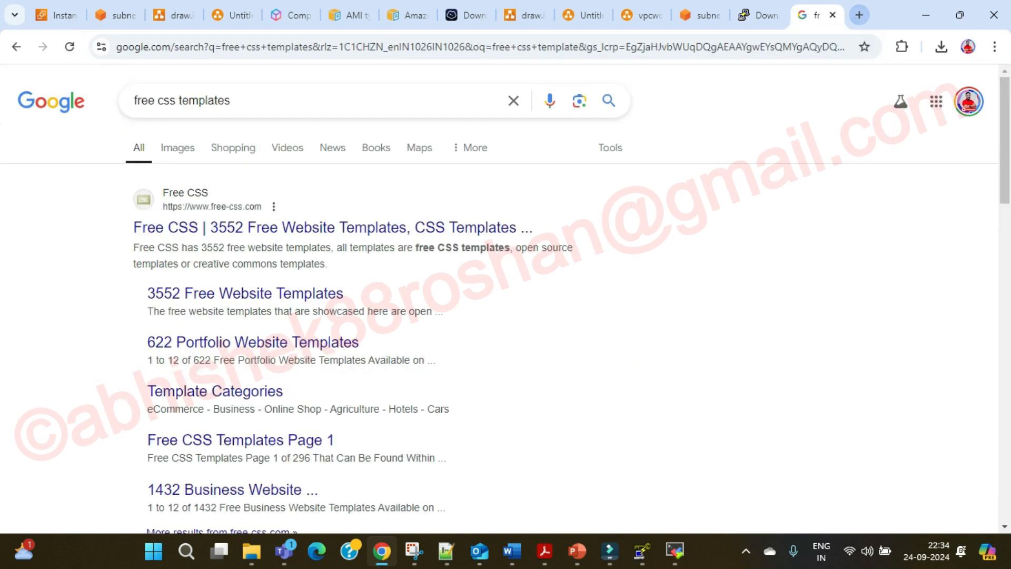
Open the free-css.com template gallery, skim its homepage, then return to the EC2 Instances page.
click(247, 227)
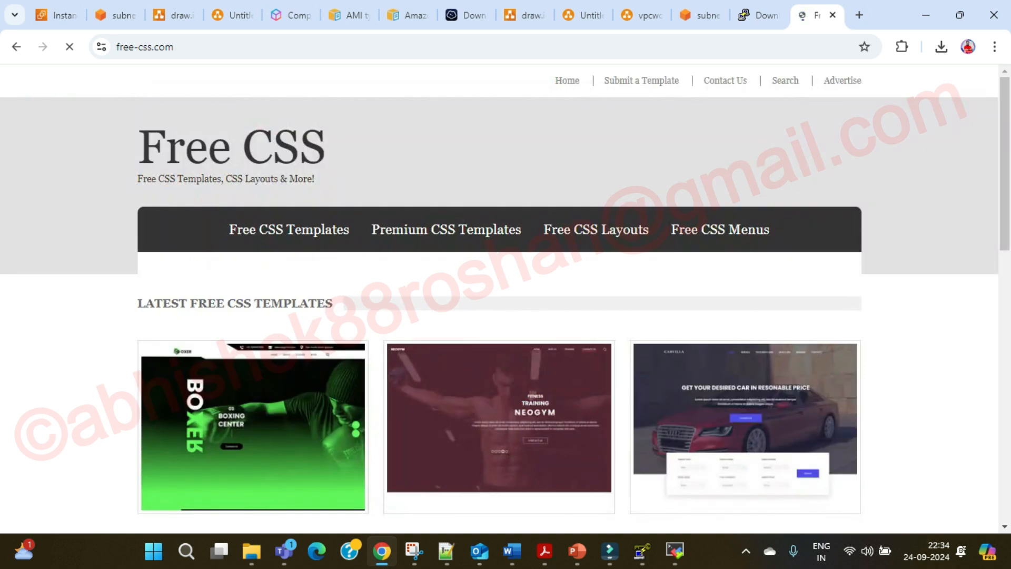
scroll(499, 298, down, 3)
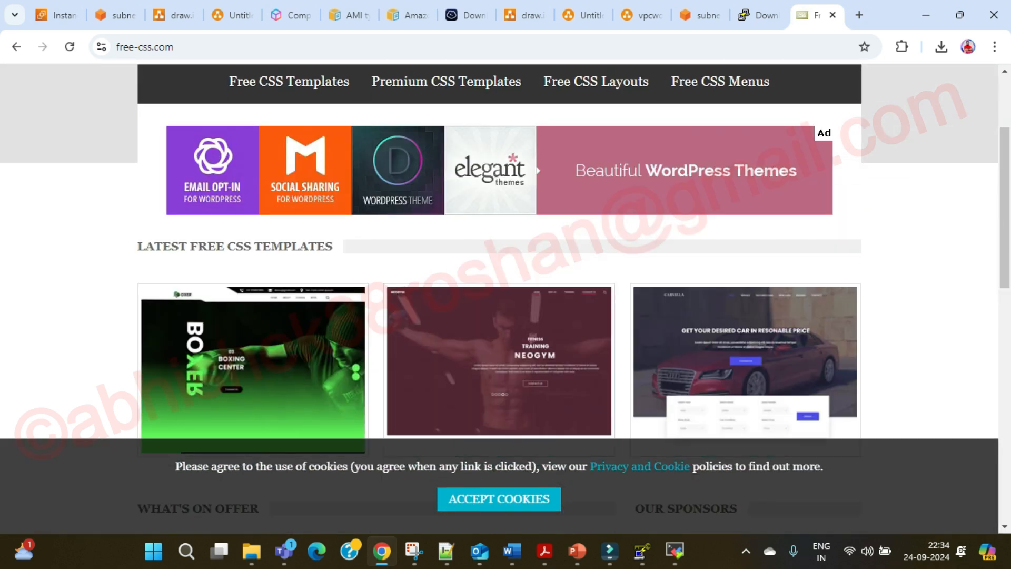
scroll(499, 298, up, 3)
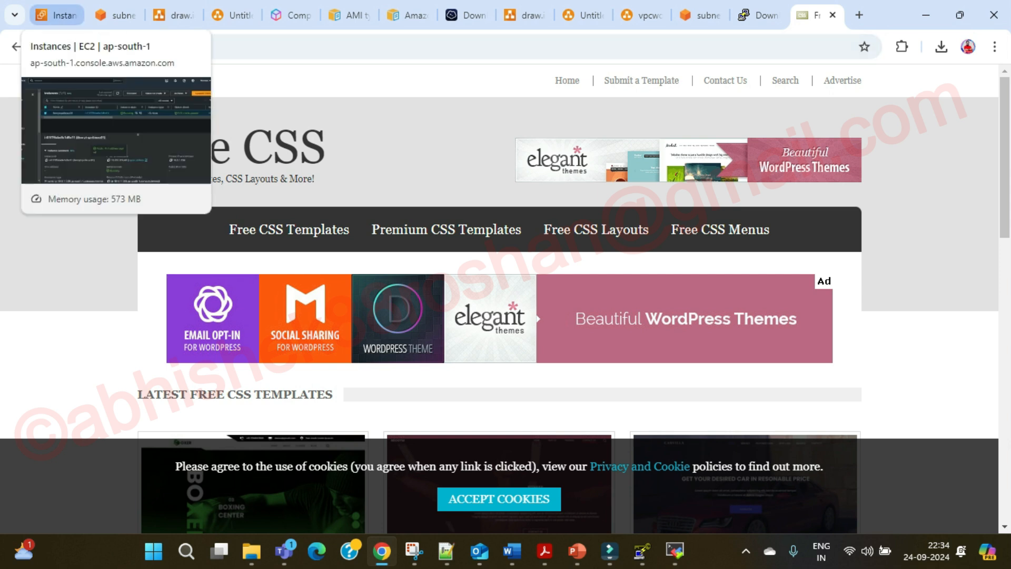
click(58, 14)
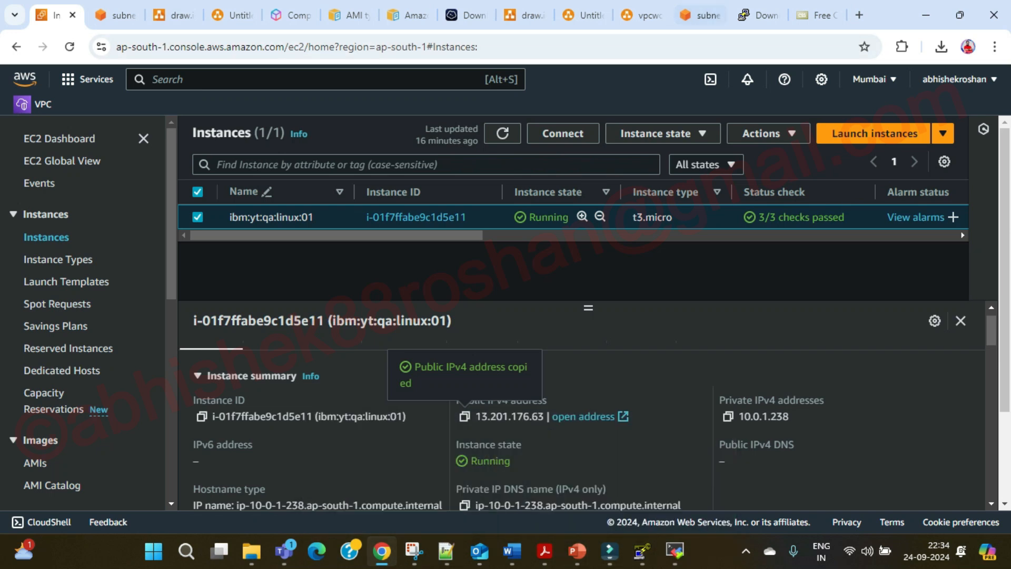
Switch to the vpcworkflow1 diagram and select, then deselect, the zone 1 shapes without changing them.
click(644, 15)
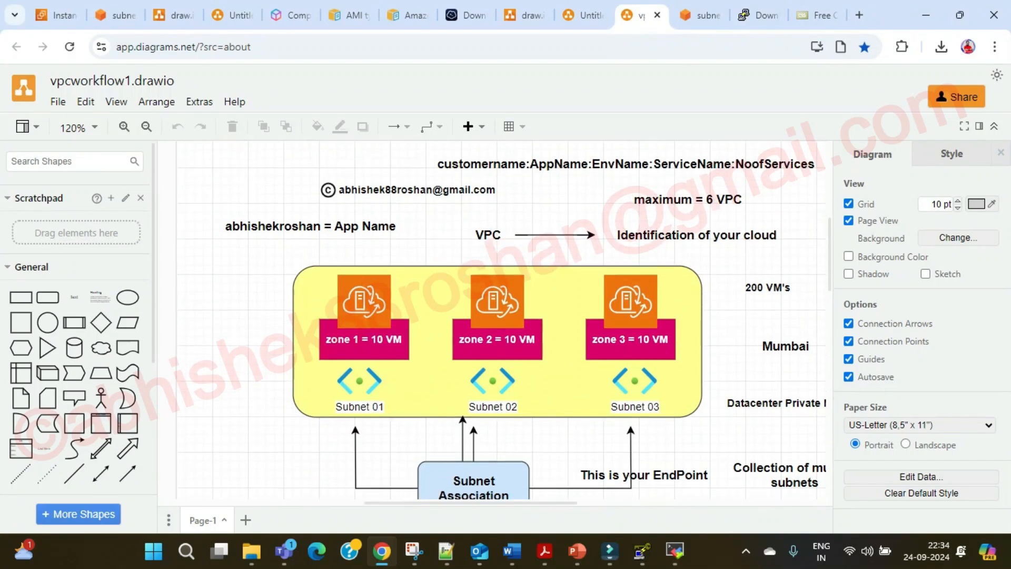
drag(259, 196, 418, 304)
click(418, 304)
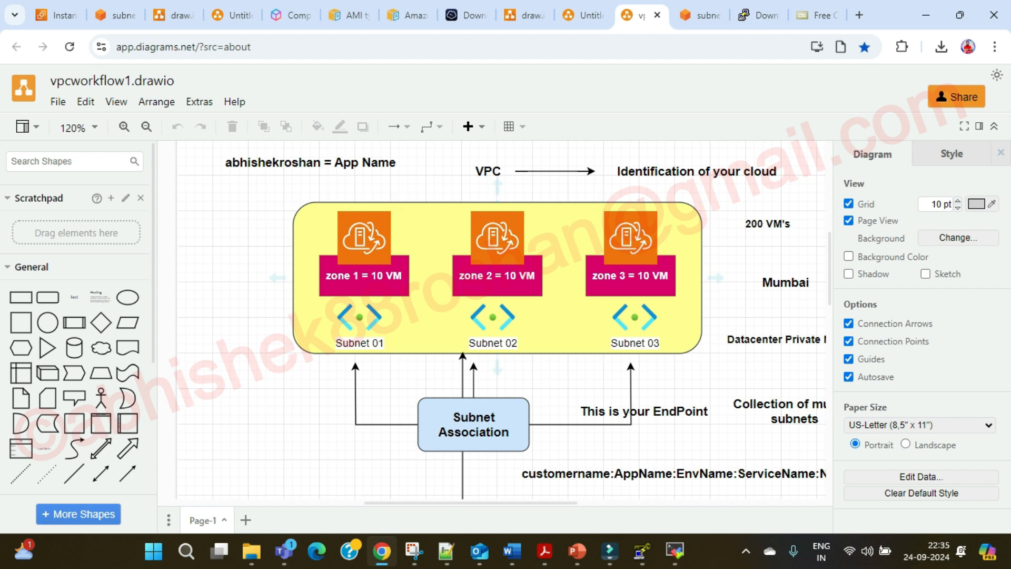
Bring the Teams bootcamp meeting window forward and close its meeting chat.
mouse_move(285, 551)
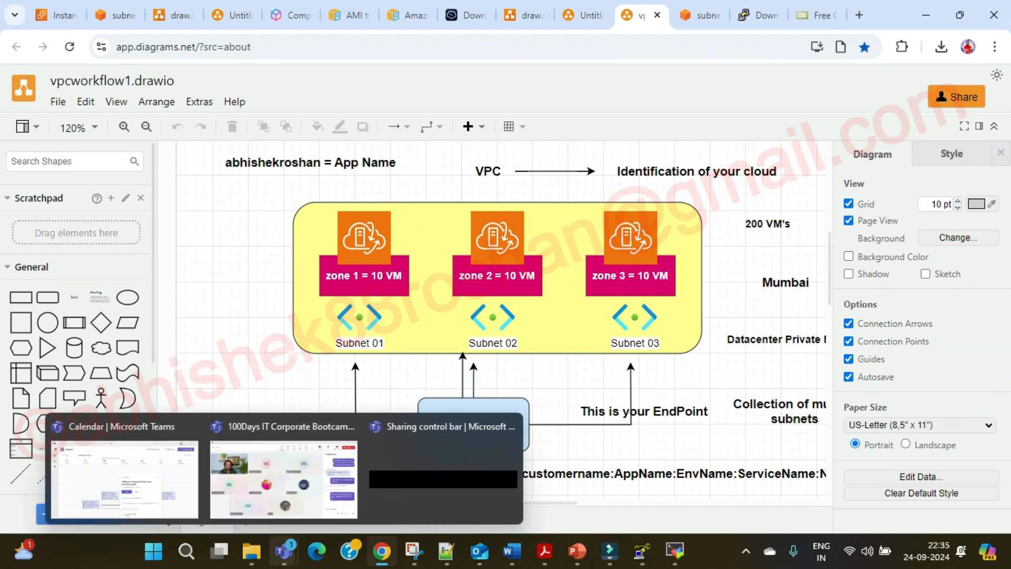
click(285, 474)
click(985, 92)
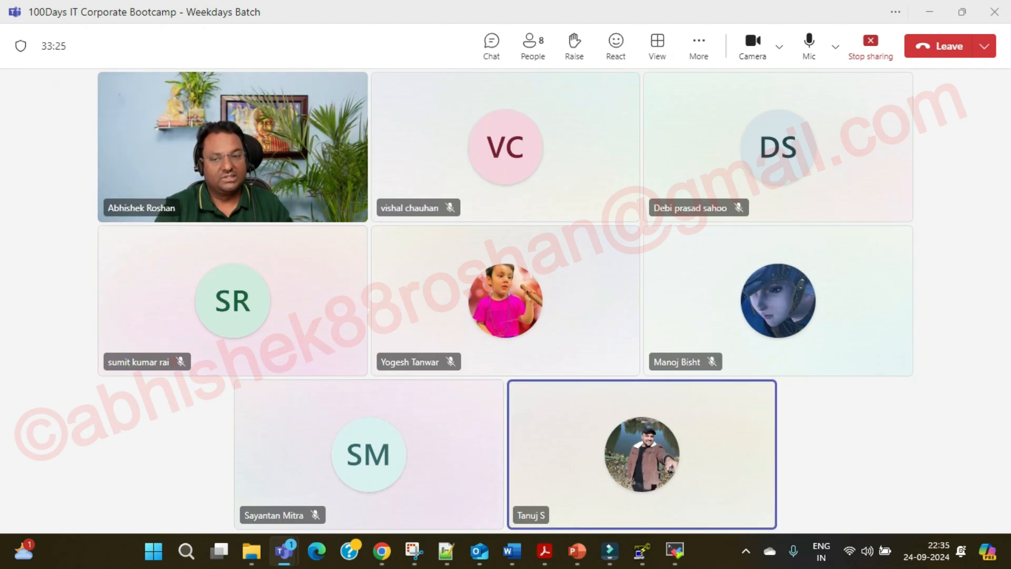